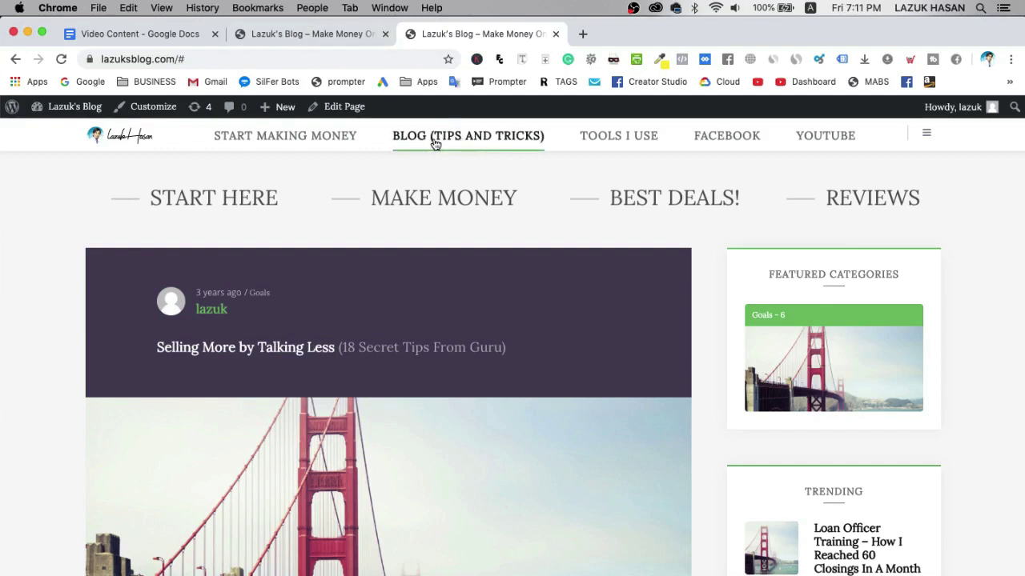
# Step: Open the site's dashboard and start a new page titled "Blog"
pyautogui.moveTo(68, 112)
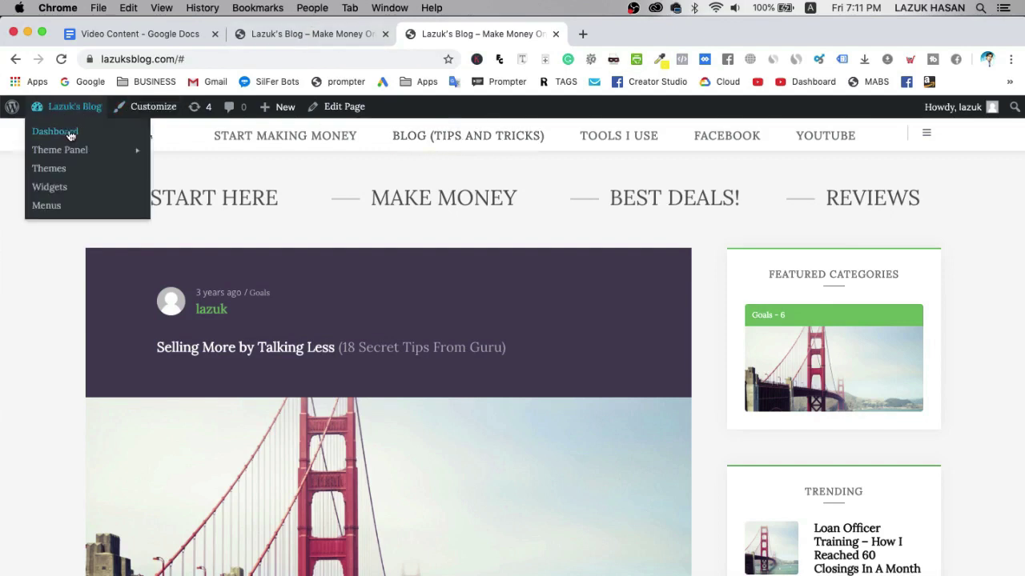
pyautogui.click(69, 135)
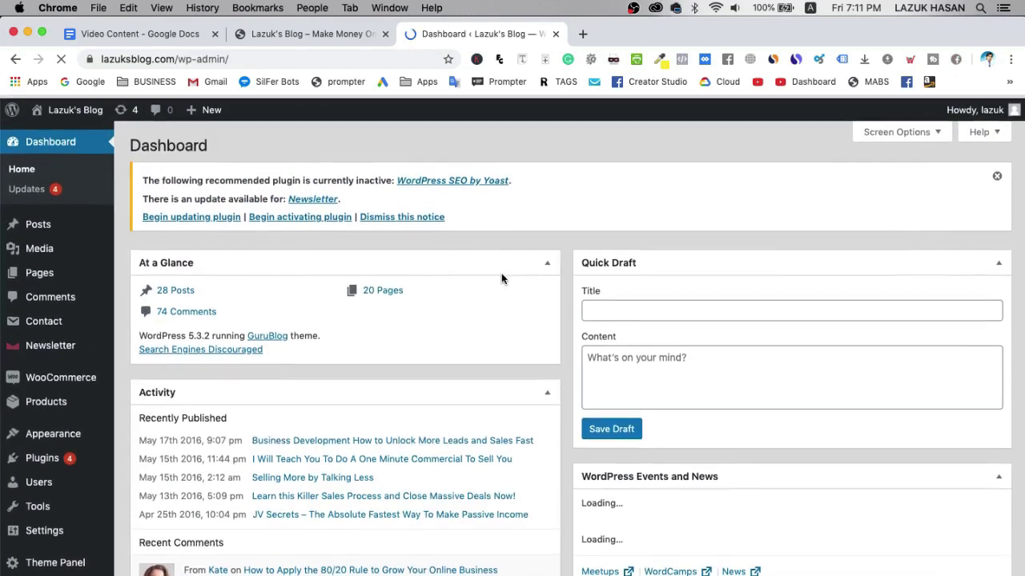
pyautogui.moveTo(88, 274)
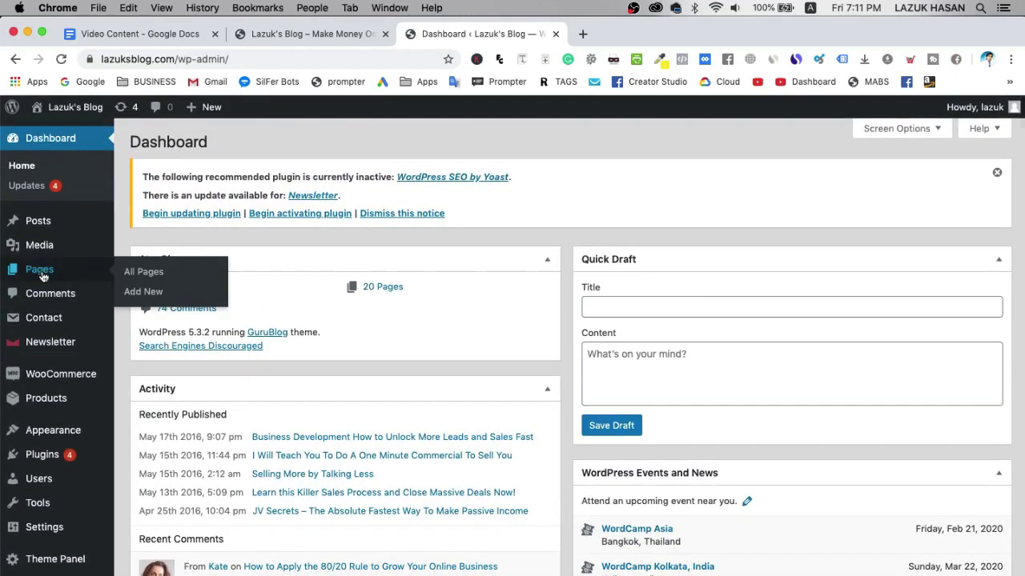
pyautogui.click(152, 296)
pyautogui.write('Blog')
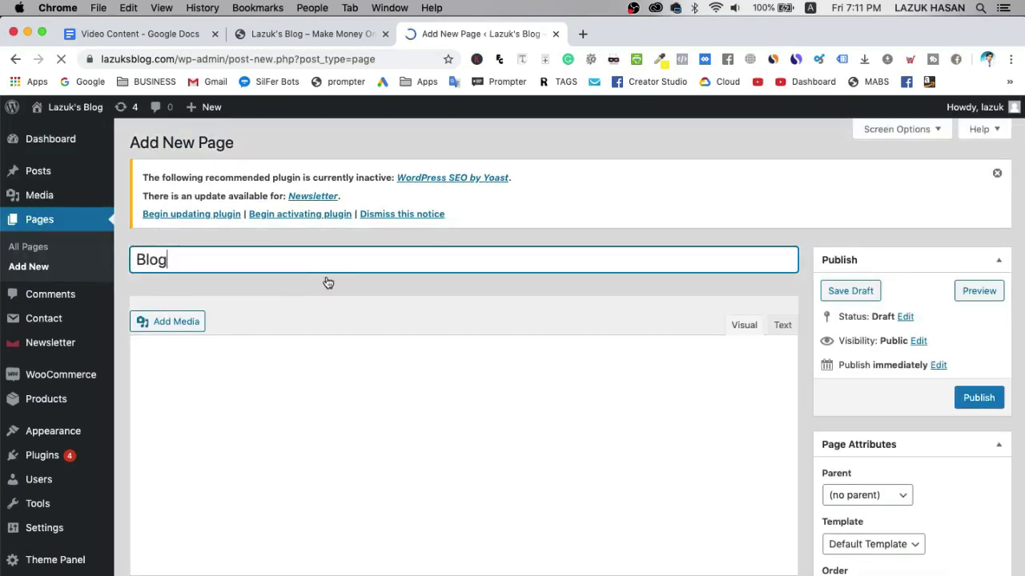
# Step: Set the Blog page's template to Frontpage and publish the page
pyautogui.scroll(-5, 986, 396)
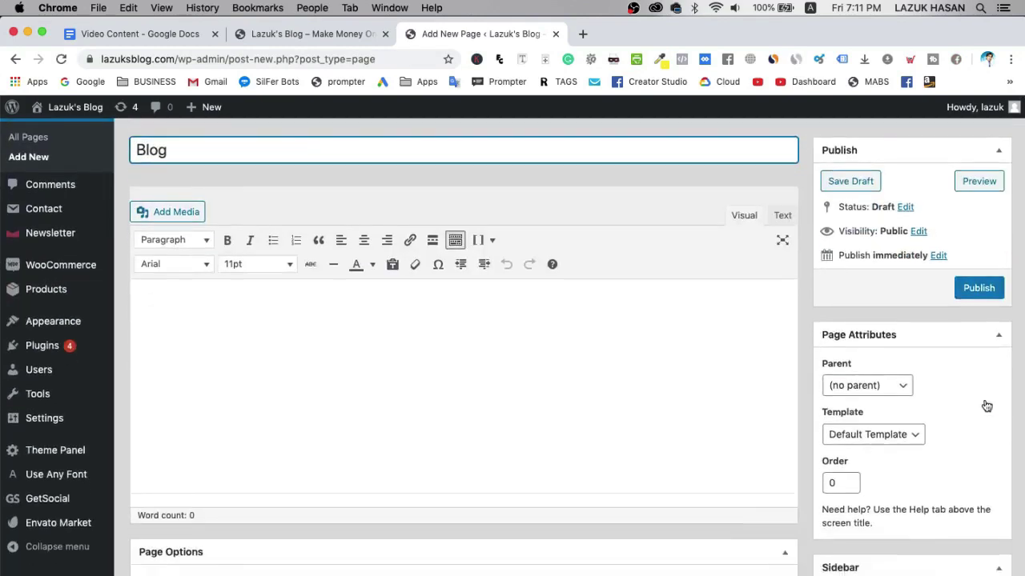
pyautogui.scroll(1, 984, 400)
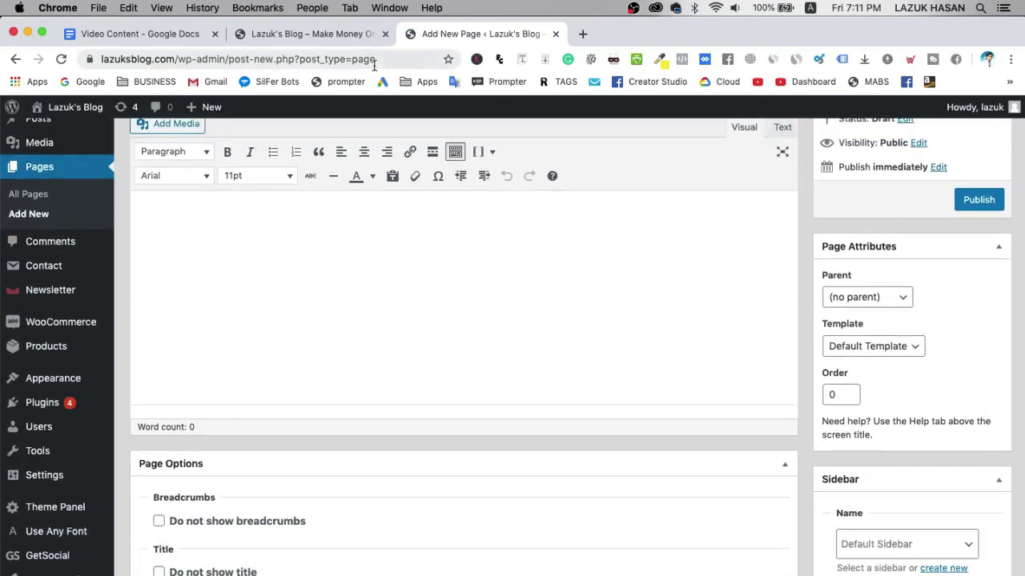
pyautogui.click(309, 35)
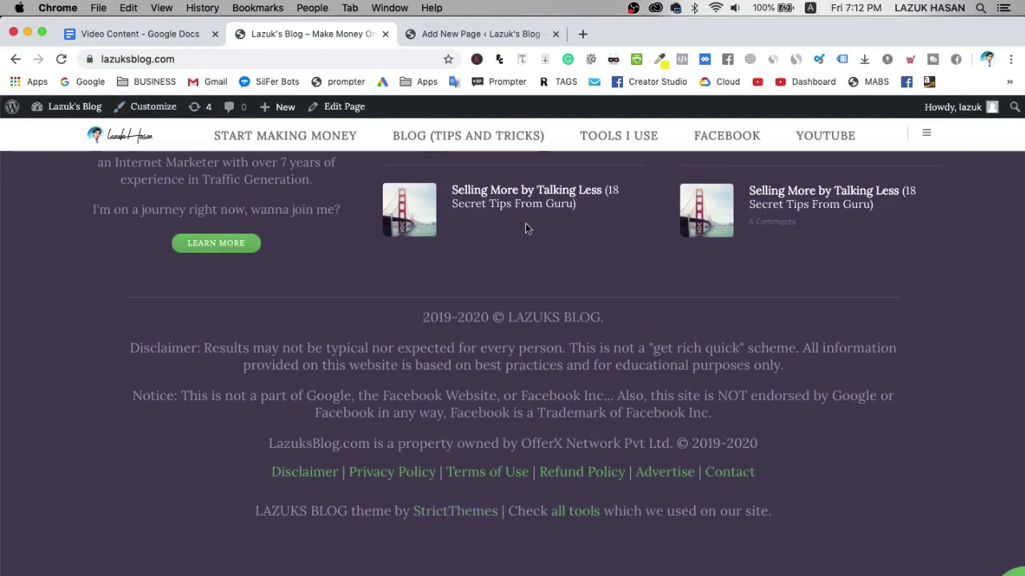
pyautogui.click(504, 36)
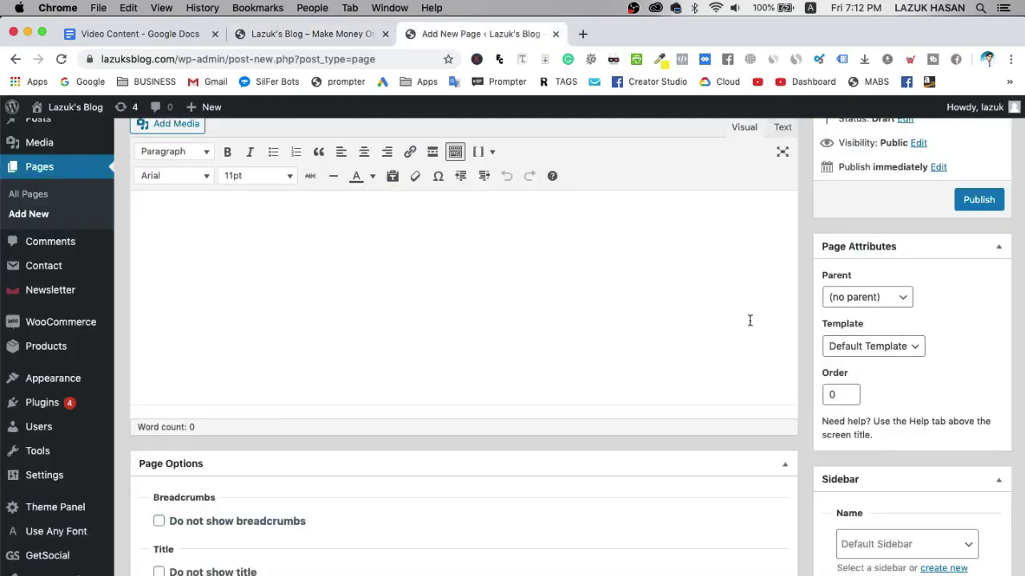
pyautogui.click(897, 349)
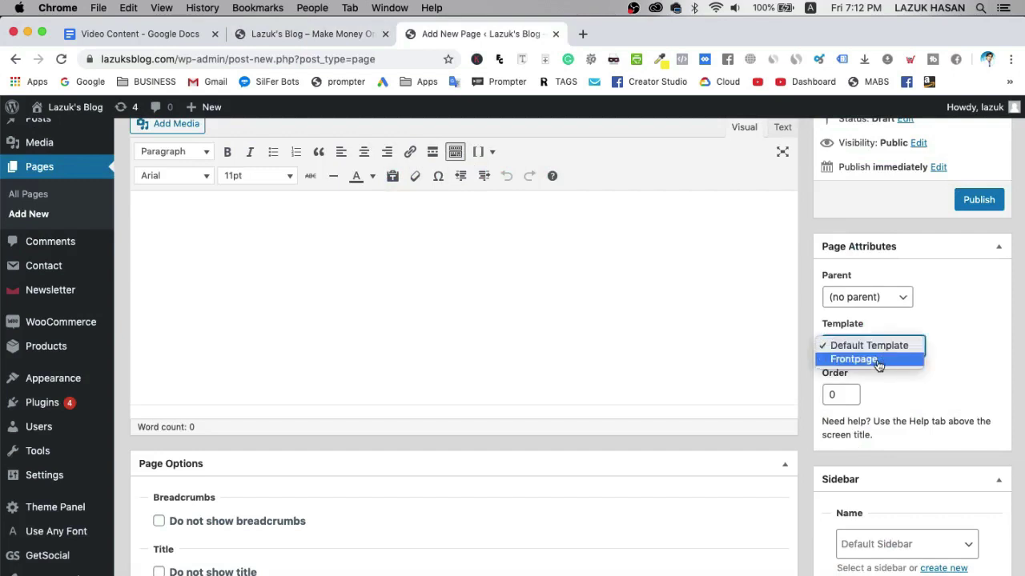
pyautogui.click(878, 365)
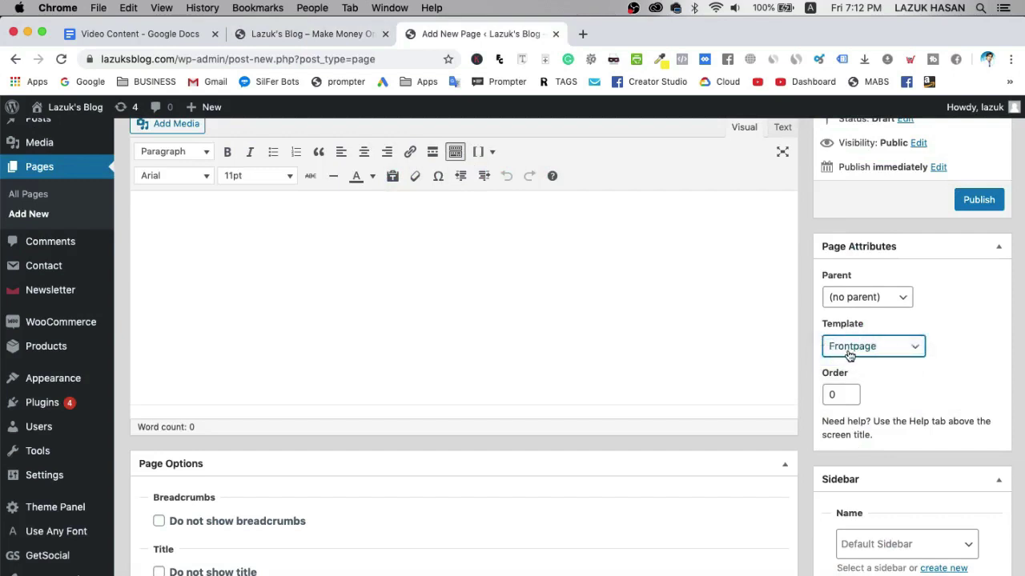
pyautogui.scroll(5, 908, 353)
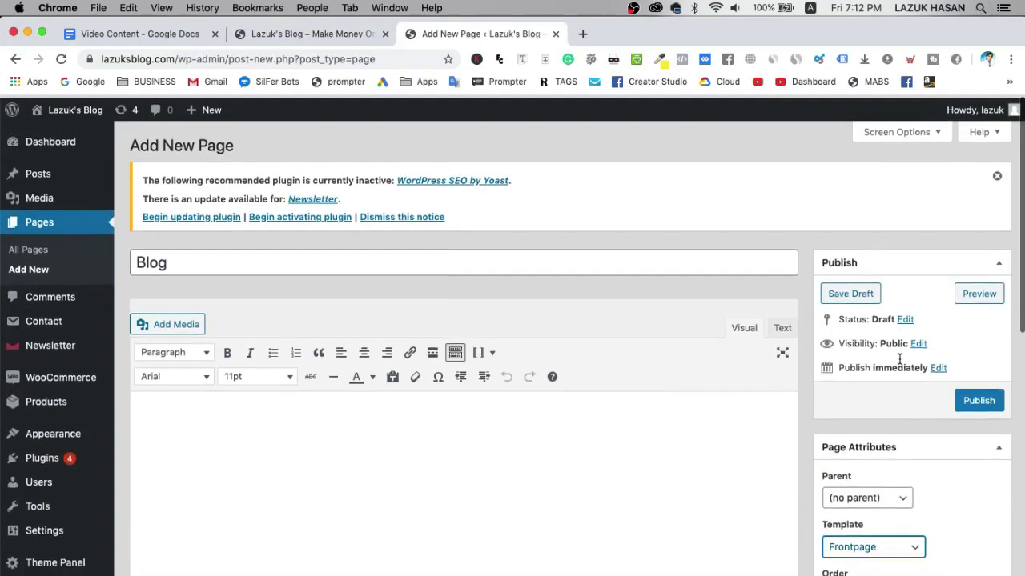
pyautogui.click(984, 407)
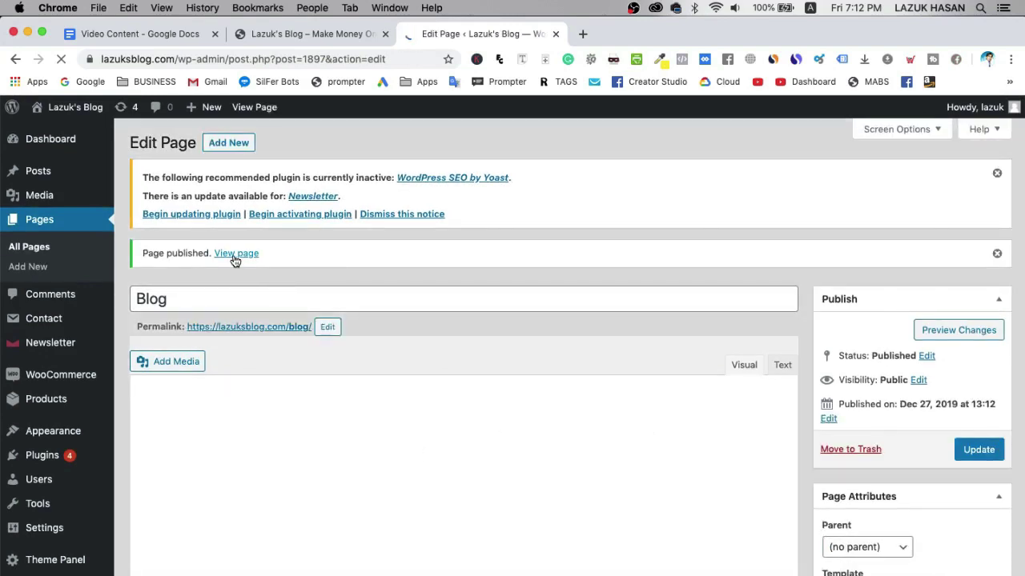
# Step: View the published Blog page in a new browser tab and check its posts from header to footer
pyautogui.keyDown('super'); pyautogui.click(235, 256); pyautogui.keyUp('super')
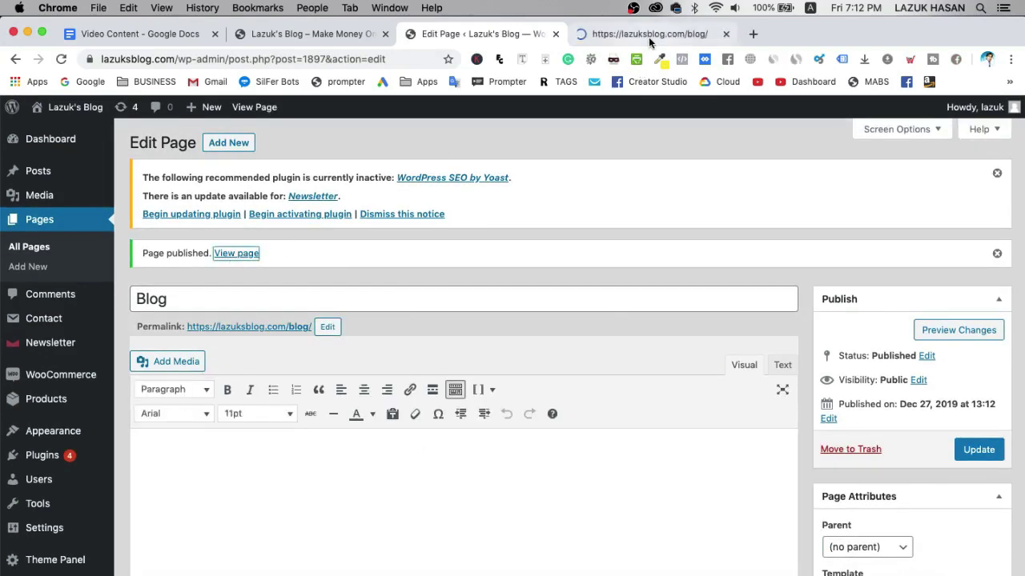
pyautogui.click(650, 40)
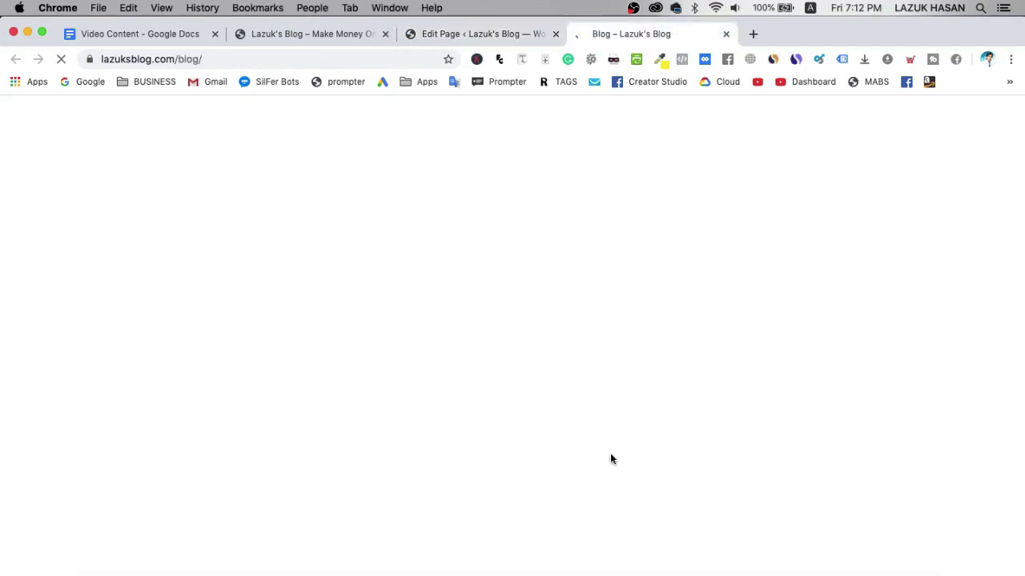
pyautogui.scroll(-15, 610, 453)
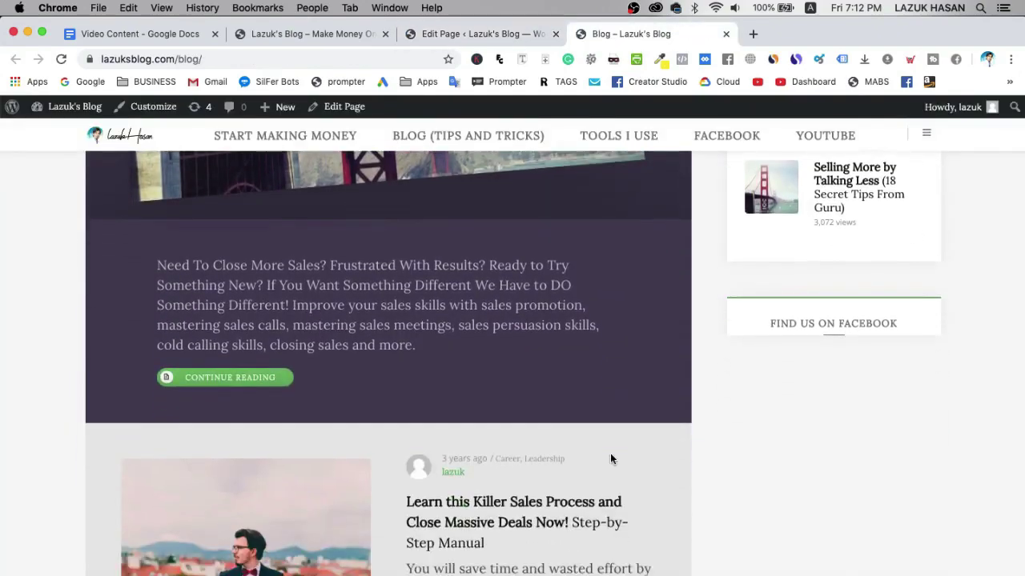
pyautogui.scroll(-20, 610, 453)
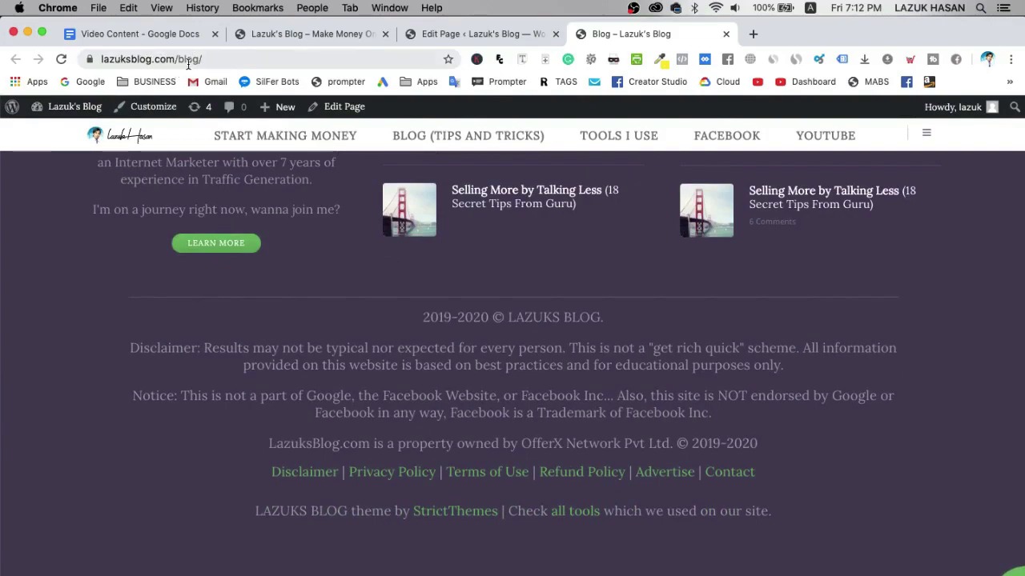
pyautogui.scroll(20, 342, 328)
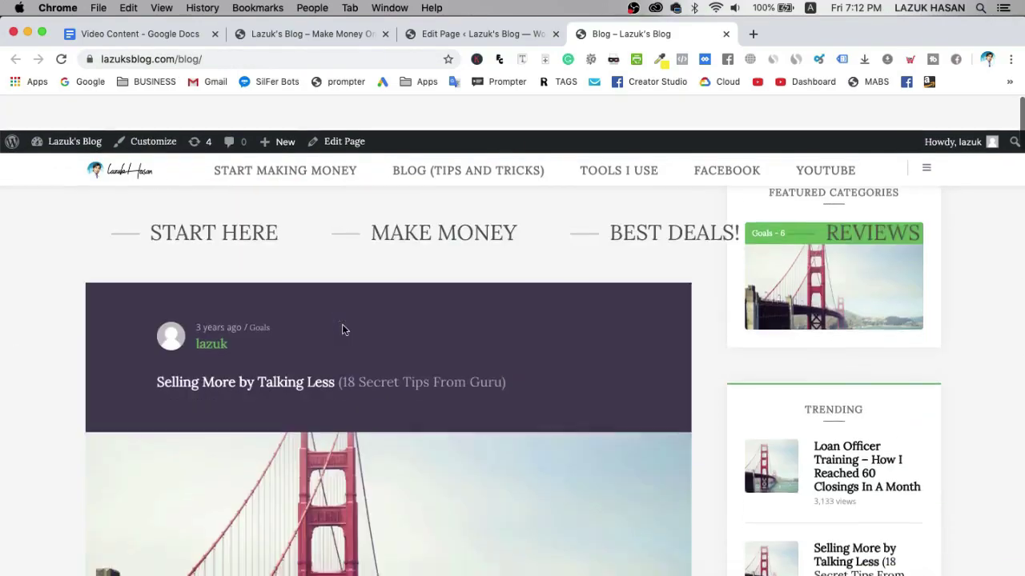
pyautogui.scroll(-15, 570, 384)
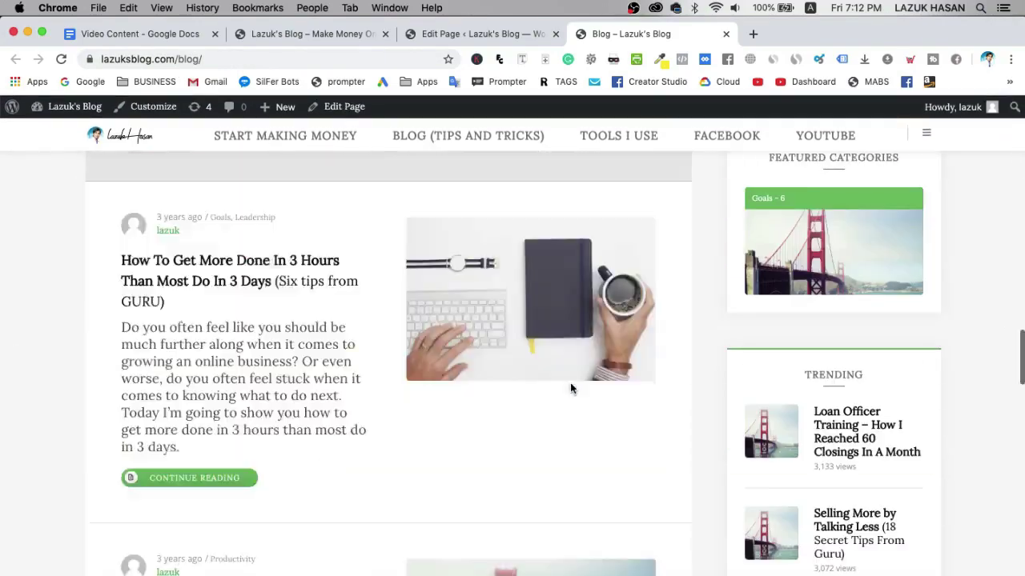
pyautogui.scroll(-5, 569, 388)
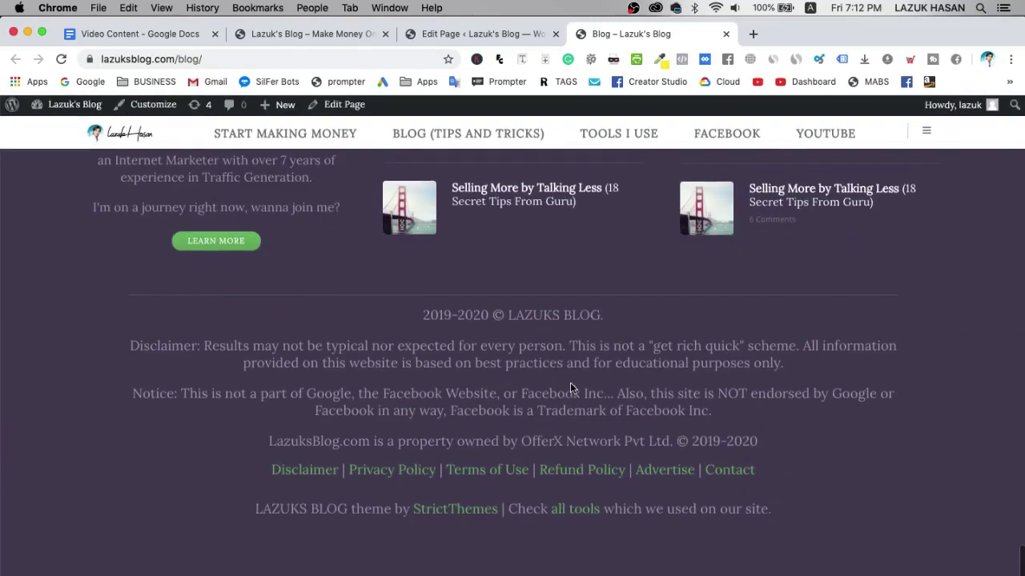
# Step: Review the Blog page's template, page options and sidebar settings in the page editor
pyautogui.click(469, 33)
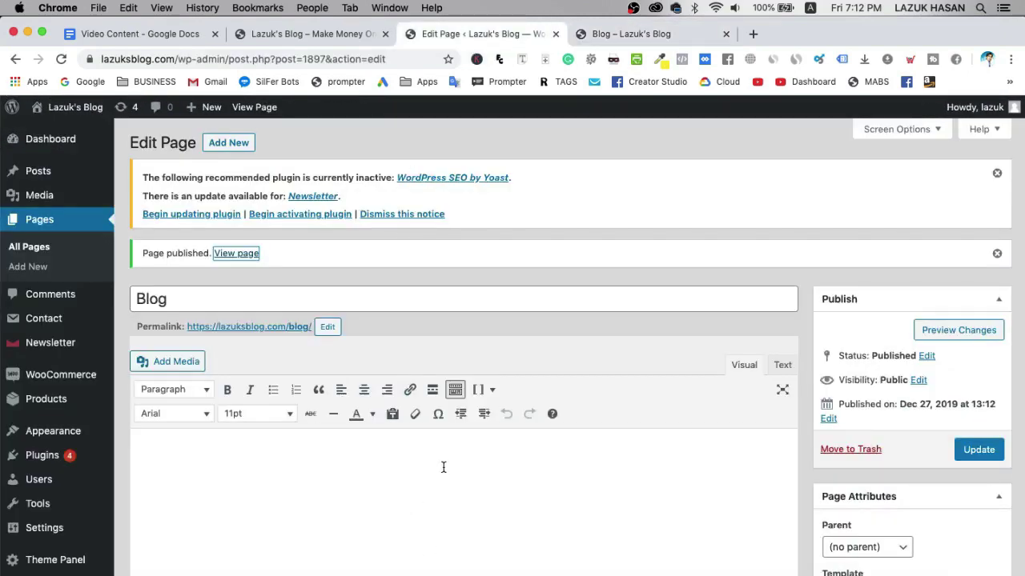
pyautogui.scroll(-2, 443, 466)
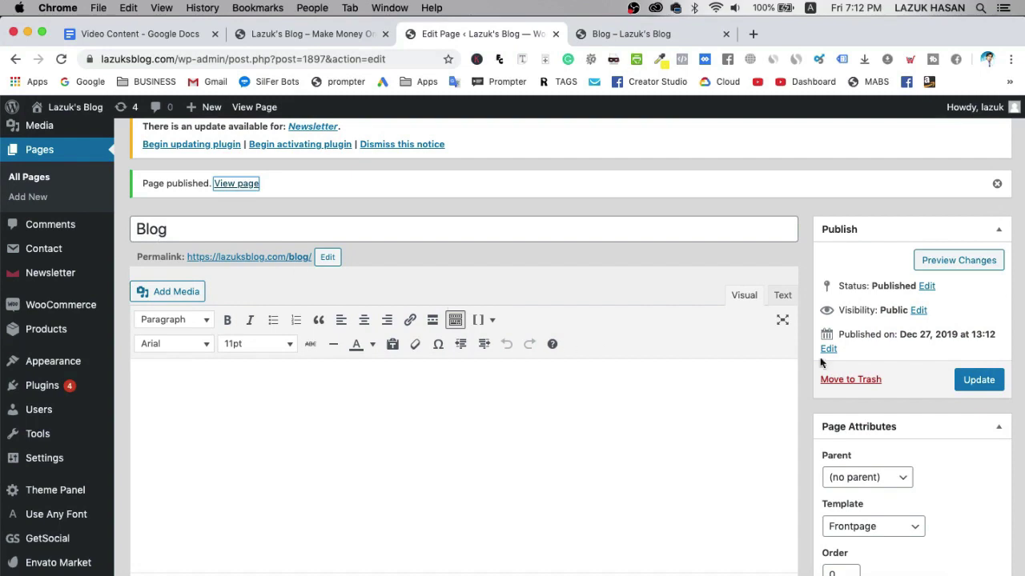
pyautogui.scroll(-4, 906, 445)
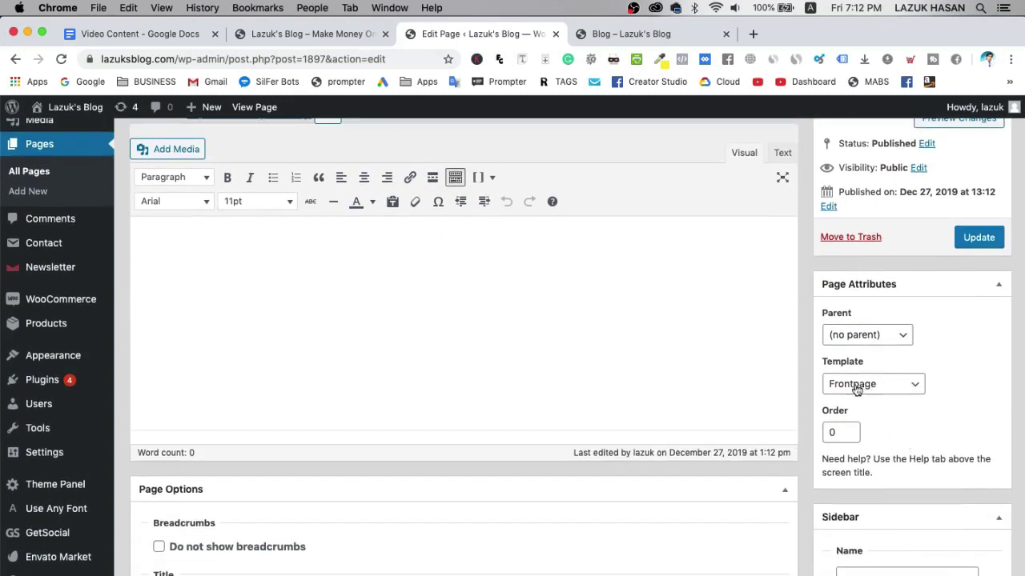
pyautogui.scroll(-5, 904, 397)
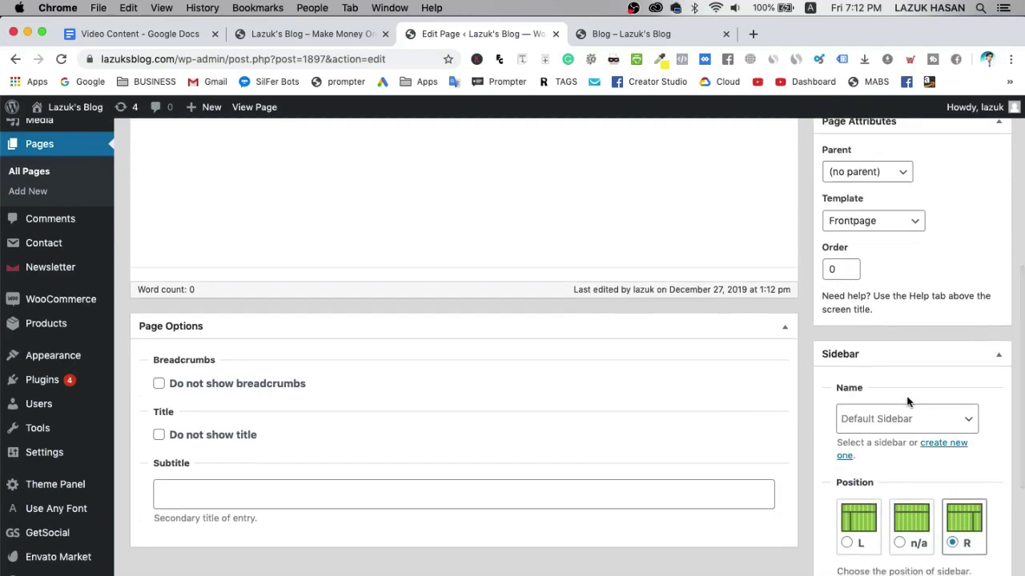
pyautogui.scroll(10, 907, 400)
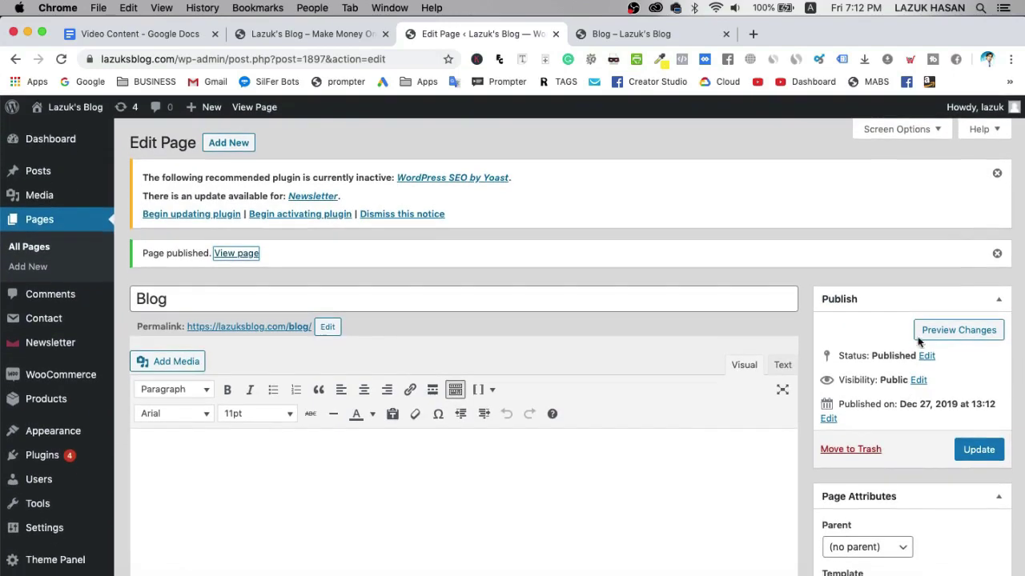
# Step: Copy the web address of the published Blog page
pyautogui.click(649, 33)
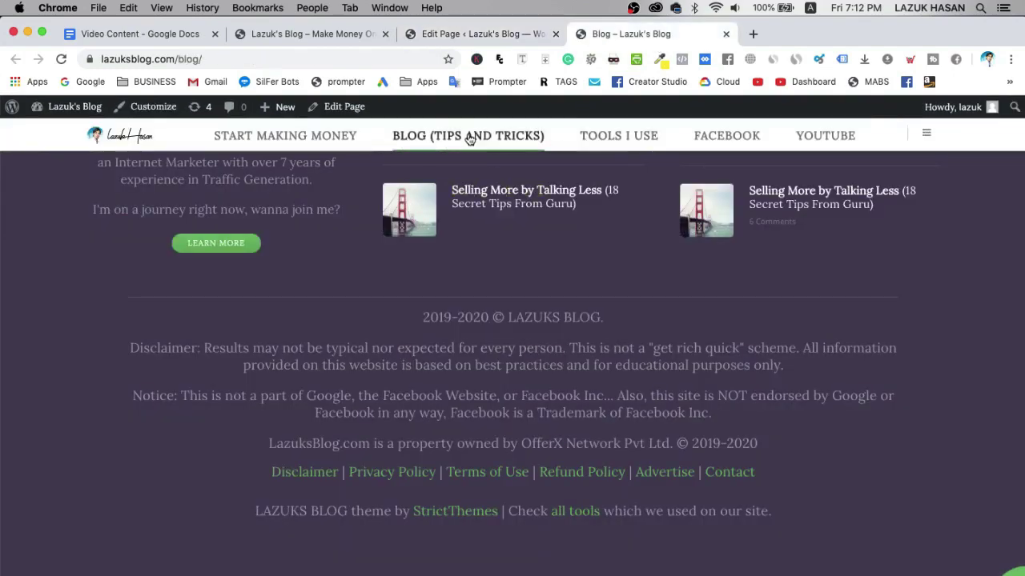
pyautogui.click(291, 58)
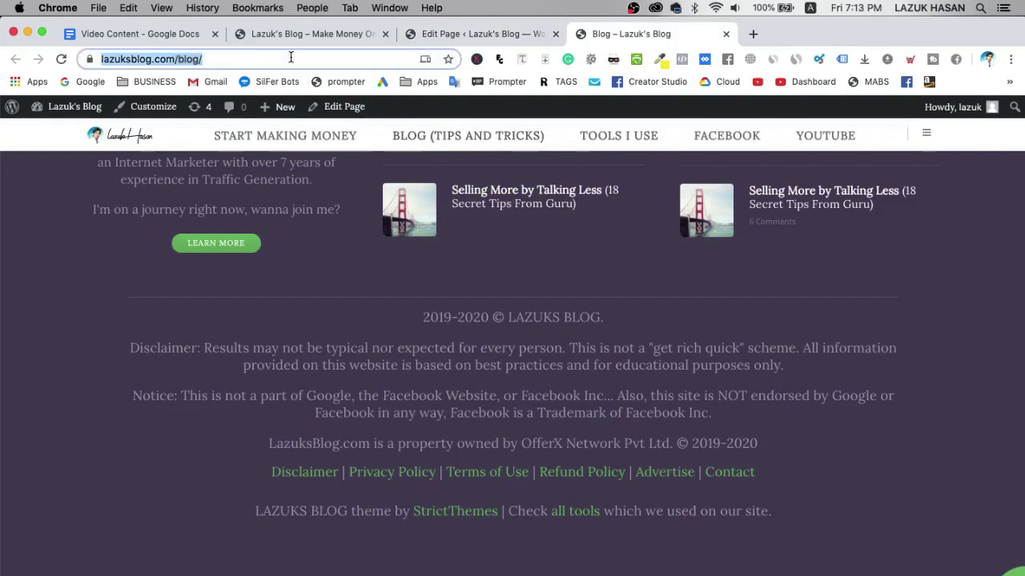
pyautogui.rightClick(240, 60)
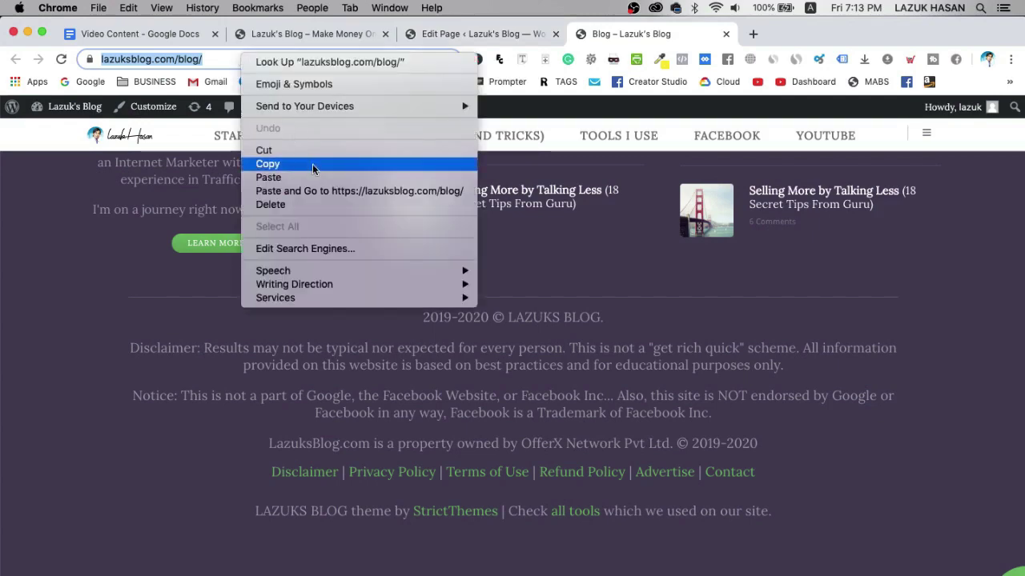
pyautogui.click(312, 164)
pyautogui.moveTo(65, 110)
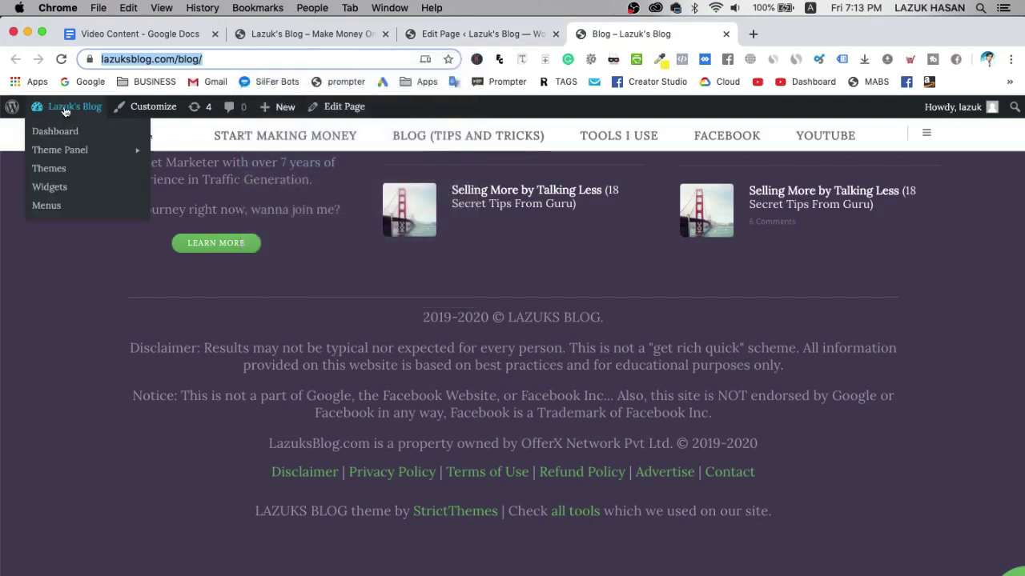
pyautogui.click(56, 211)
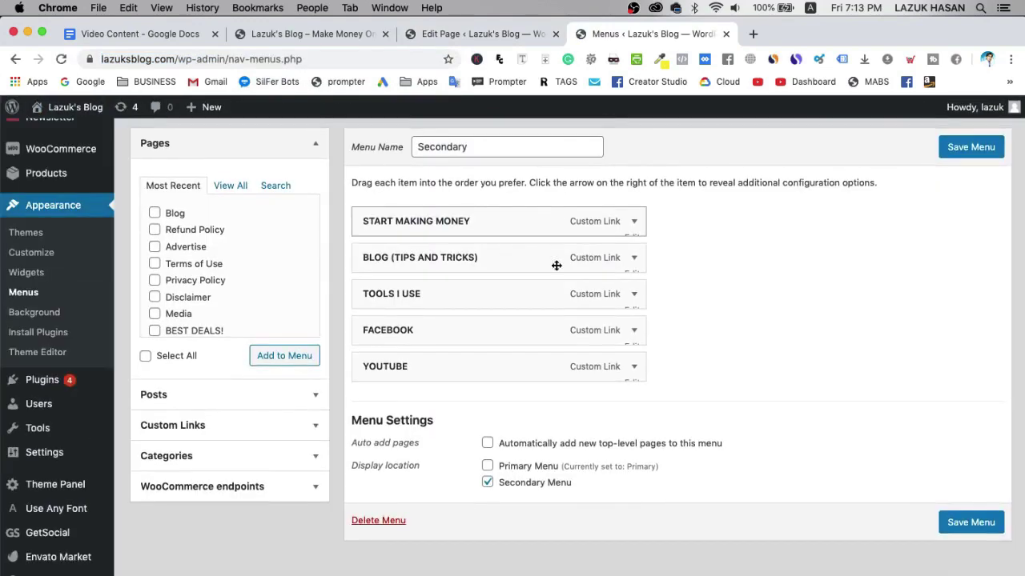
pyautogui.click(633, 264)
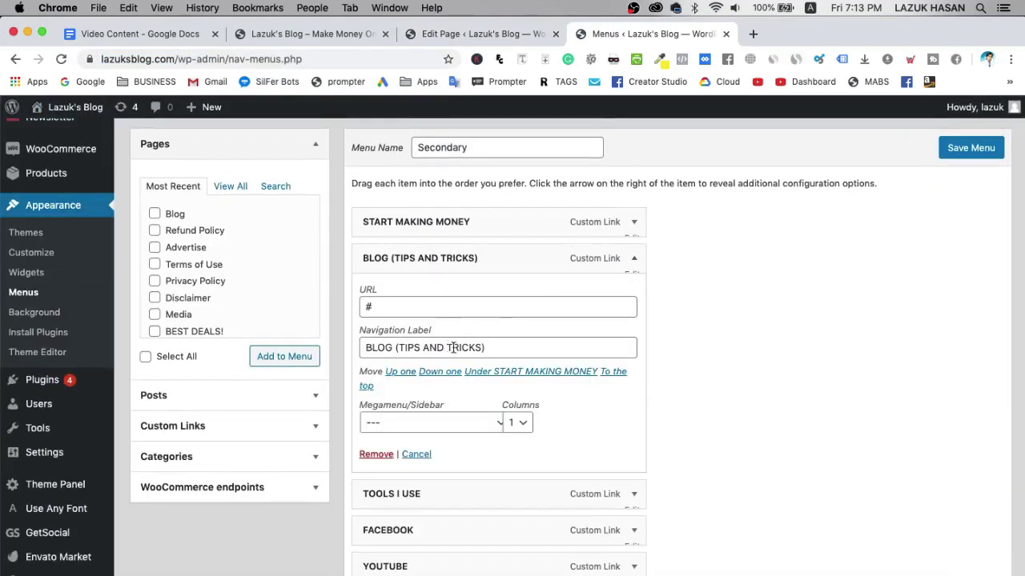
pyautogui.doubleClick(422, 307)
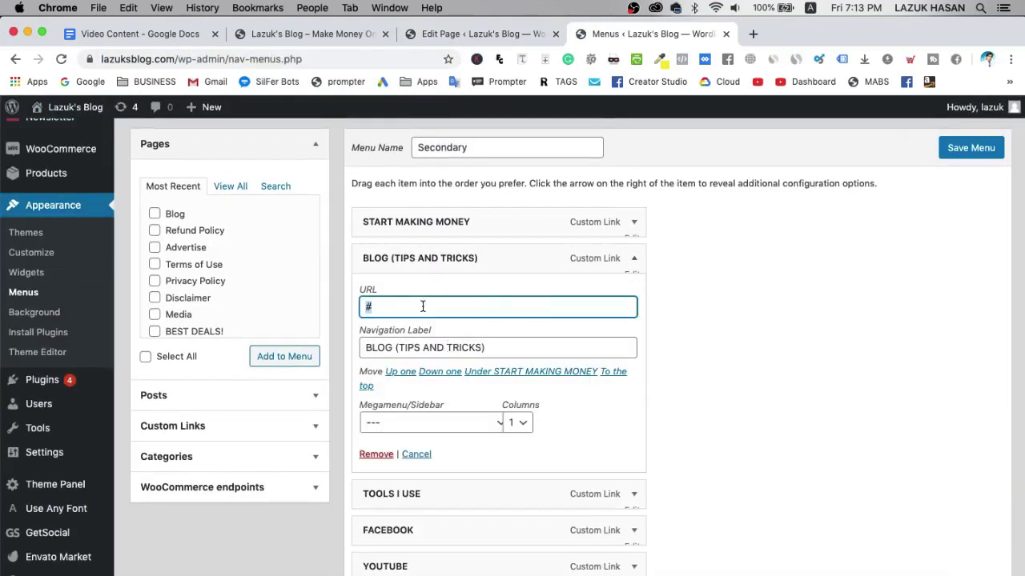
pyautogui.press('super+v')
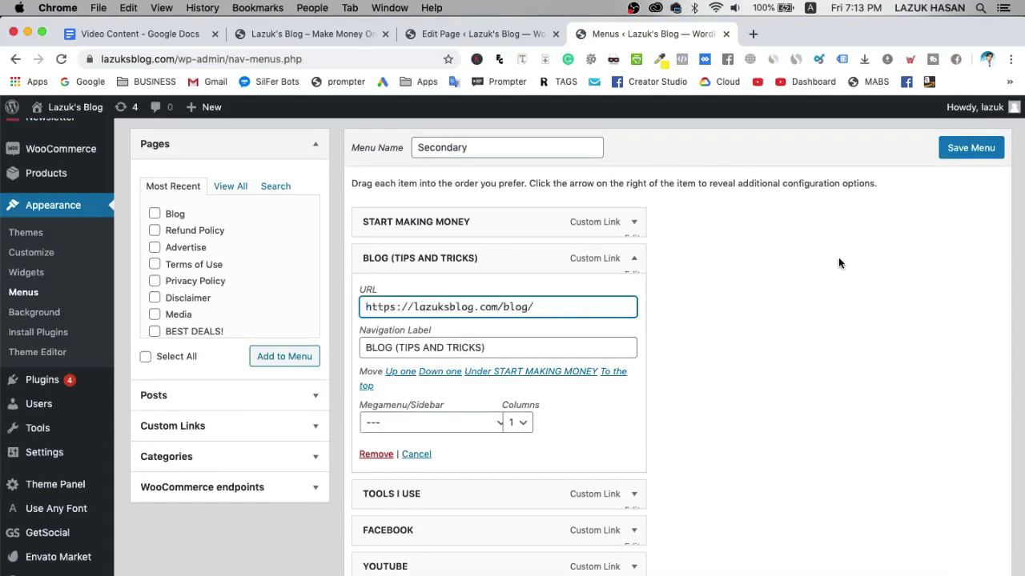
pyautogui.click(963, 152)
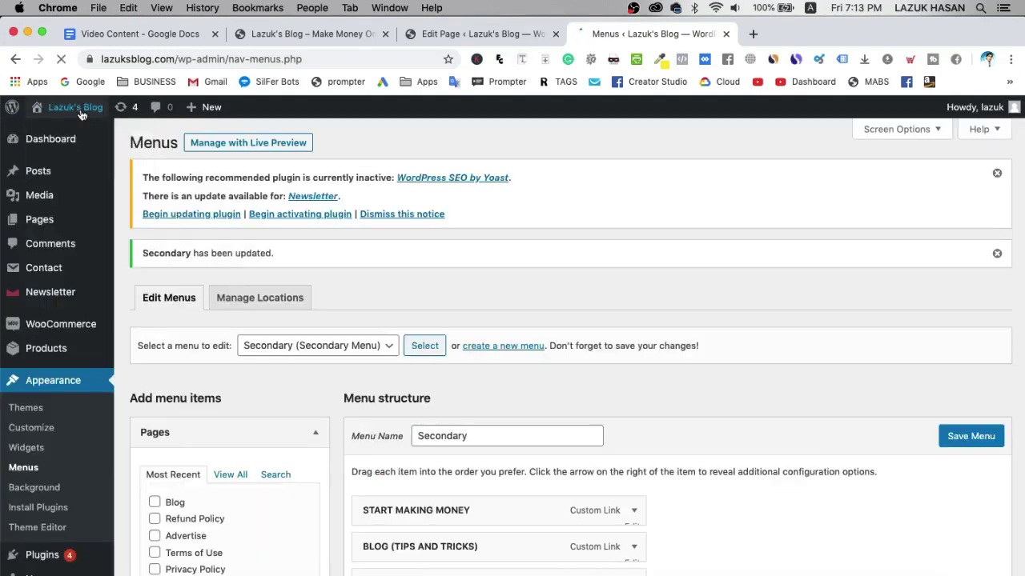
pyautogui.moveTo(80, 114)
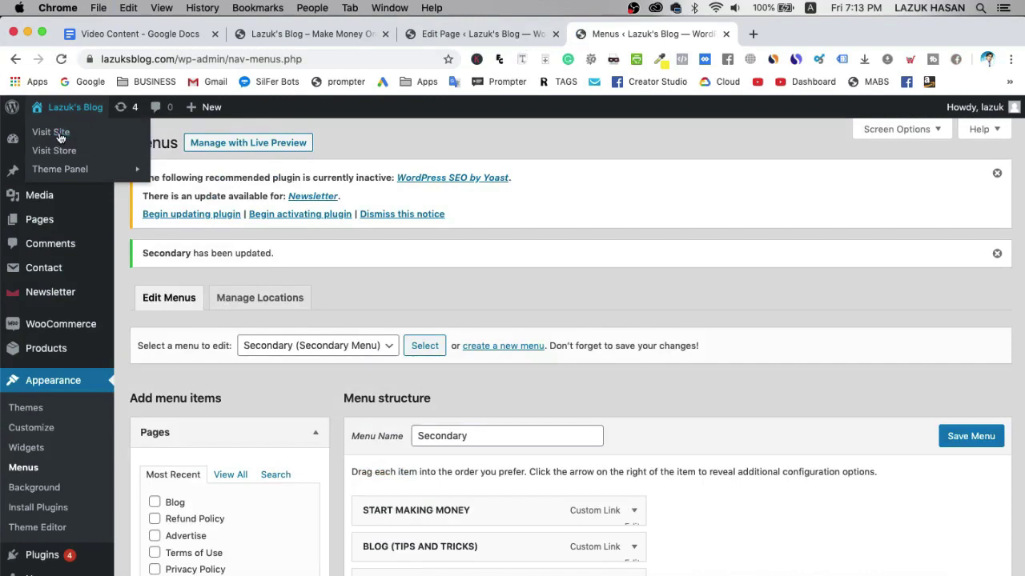
pyautogui.click(64, 133)
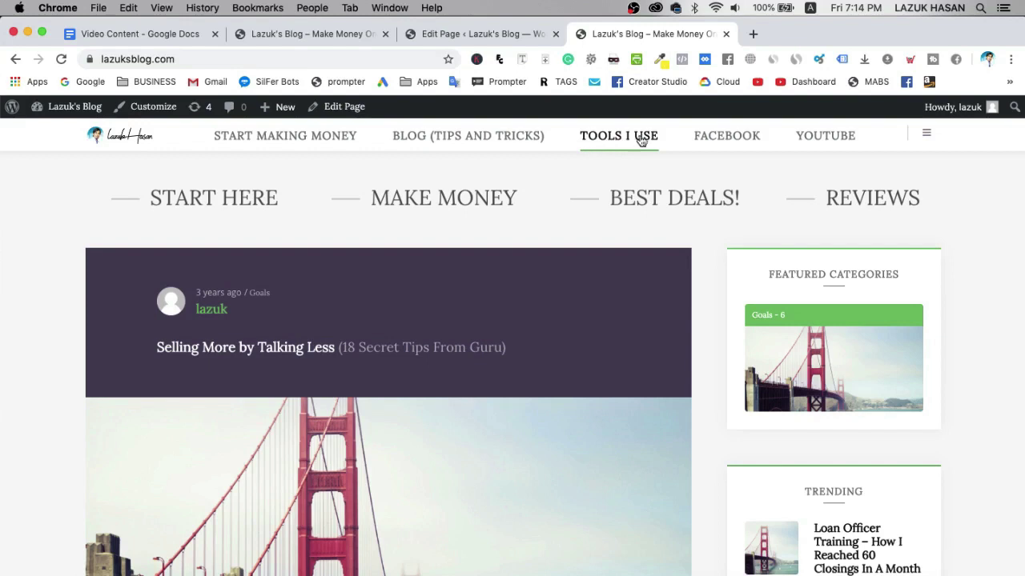
pyautogui.scroll(-1, 612, 142)
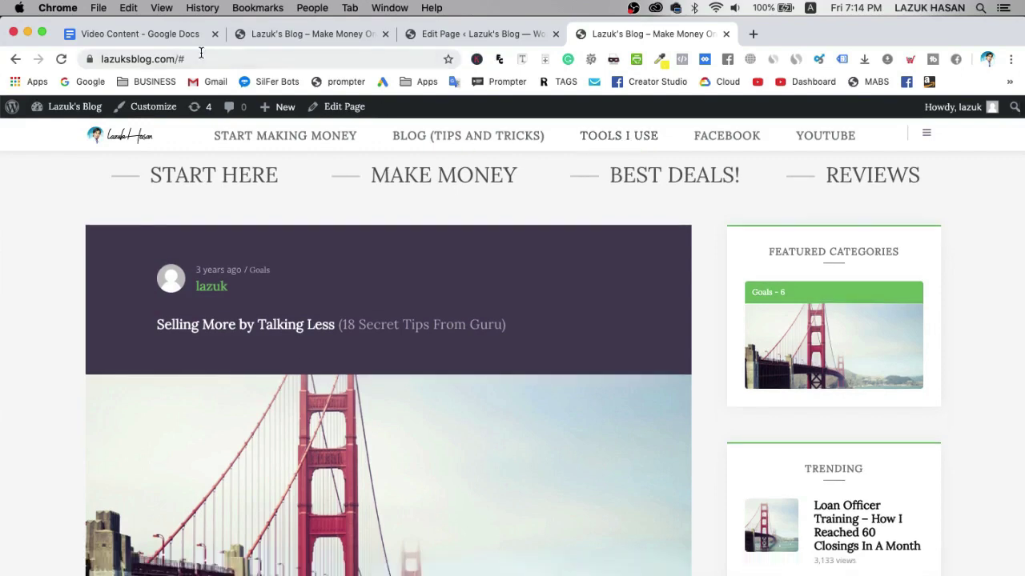
pyautogui.moveTo(576, 142); pyautogui.dragTo(610, 138)
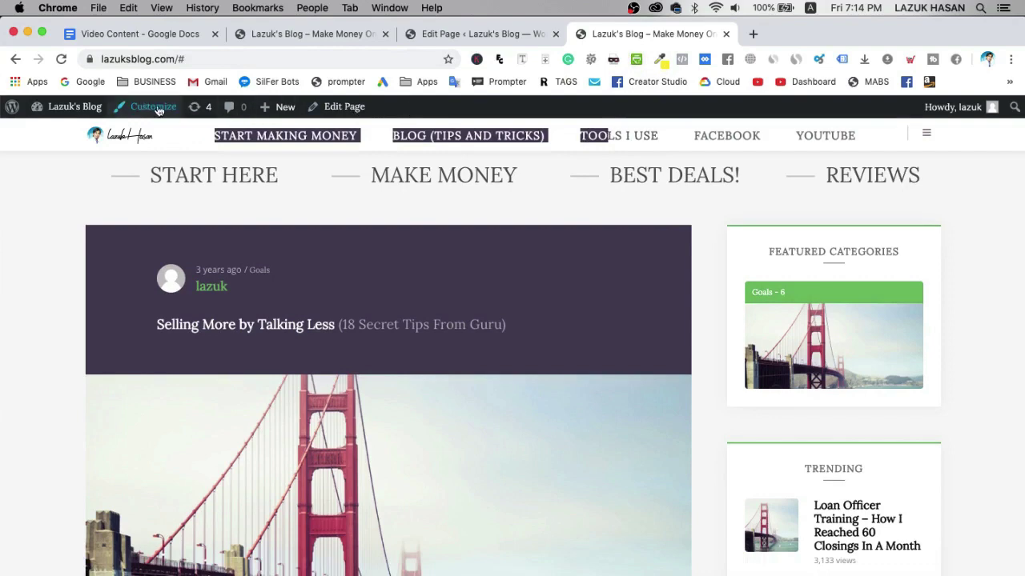
# Step: Create a new page titled Resources from the site's dashboard and publish it with the default template
pyautogui.moveTo(72, 107)
pyautogui.click(68, 133)
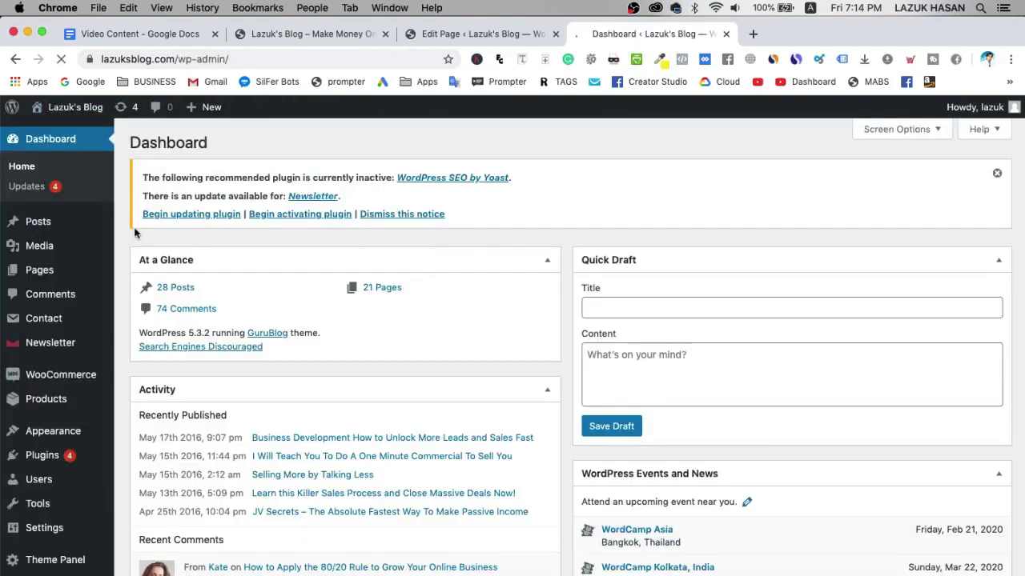
pyautogui.moveTo(67, 274)
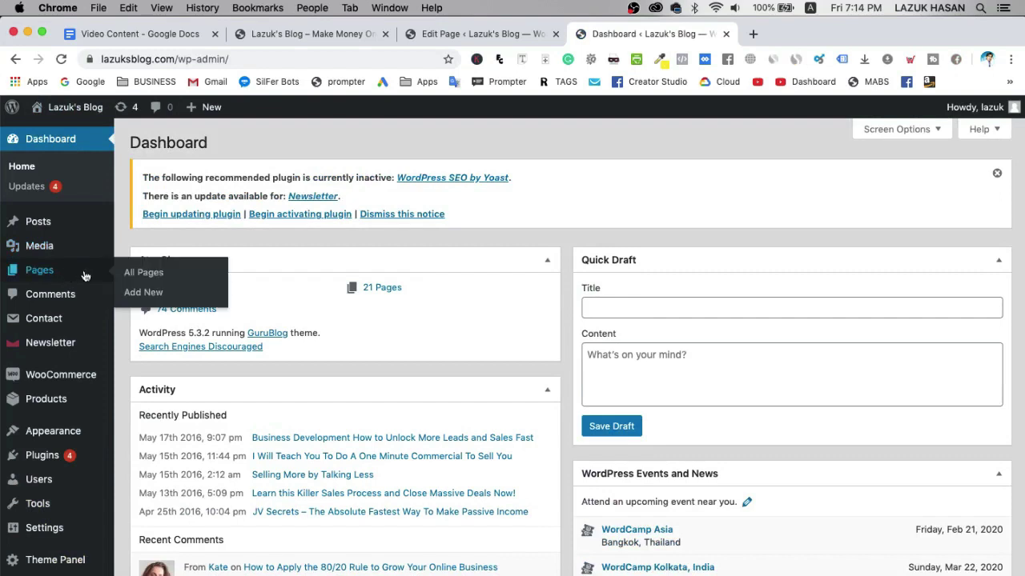
pyautogui.click(145, 293)
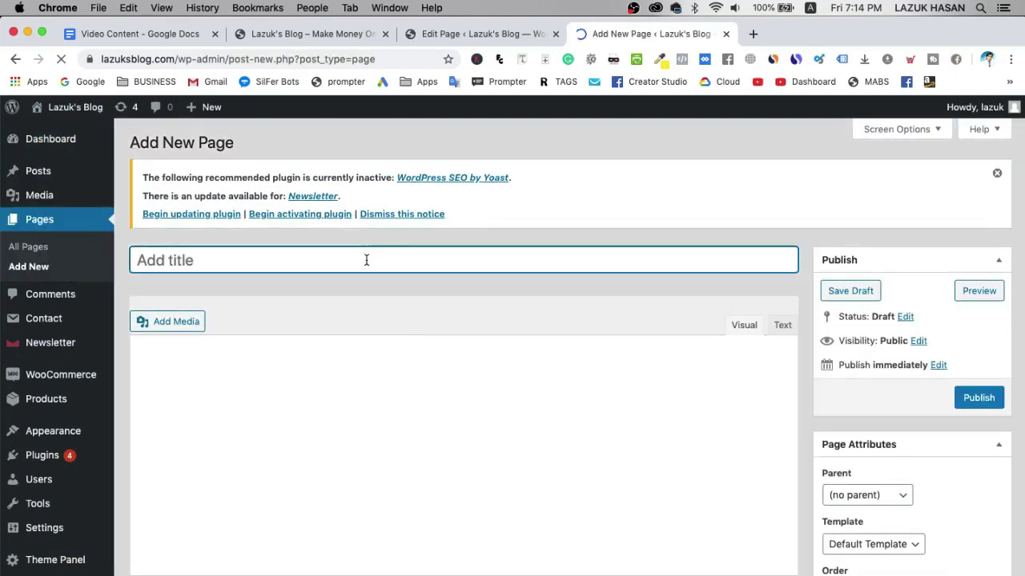
pyautogui.write('Resources')
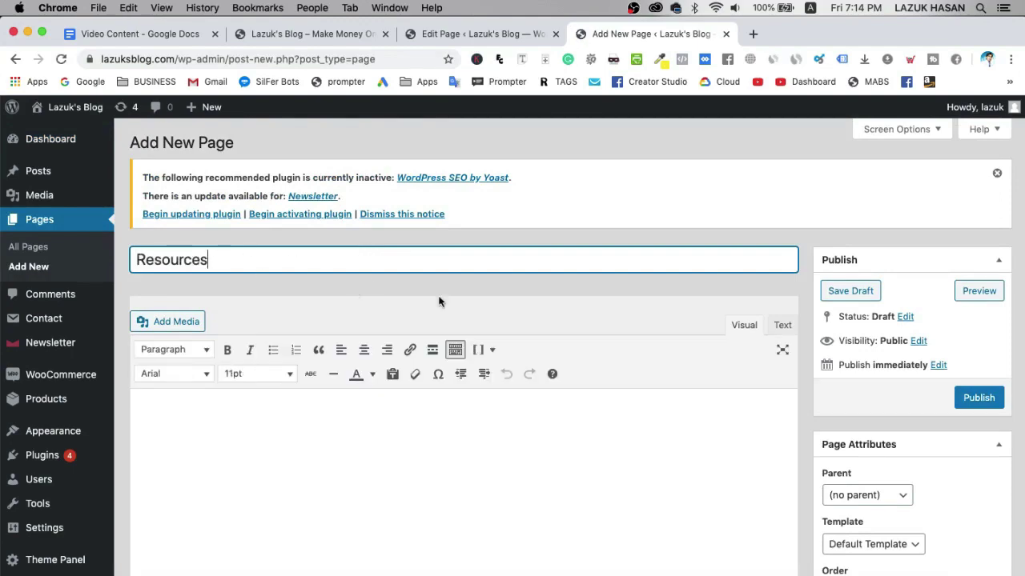
pyautogui.scroll(-1, 927, 455)
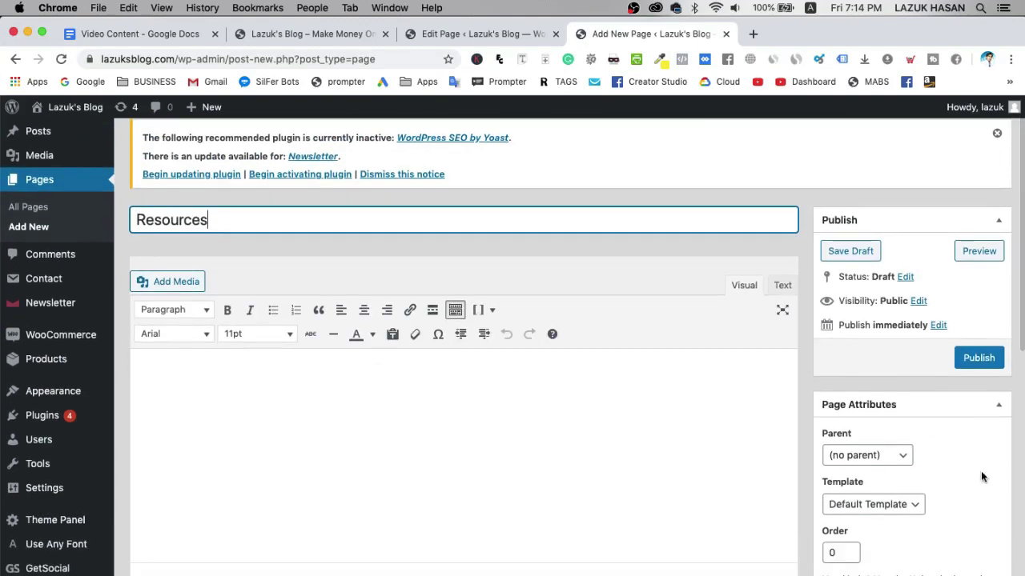
pyautogui.scroll(-3, 983, 473)
pyautogui.scroll(2, 982, 477)
pyautogui.scroll(2, 981, 477)
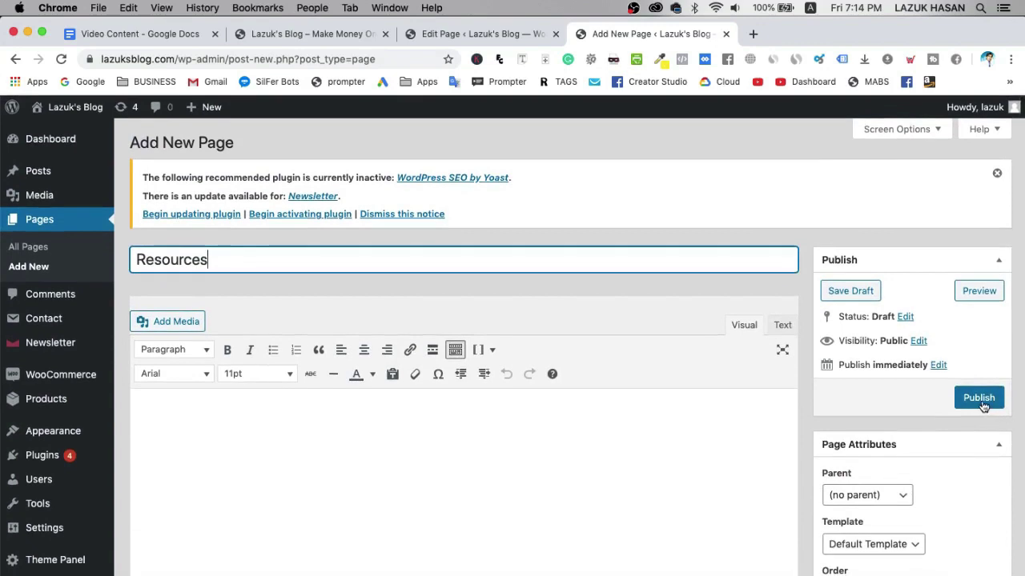
pyautogui.click(982, 399)
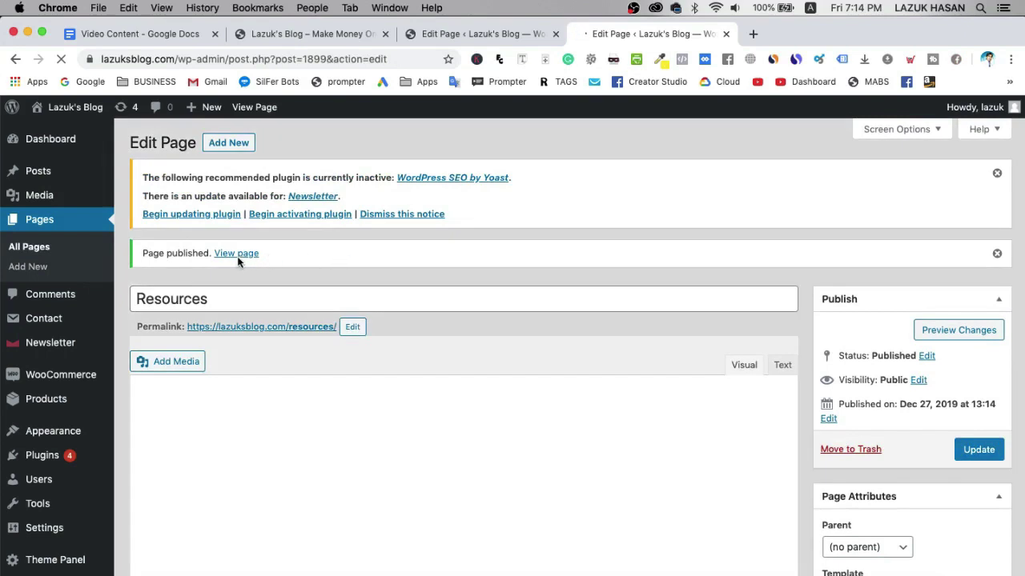
# Step: View the published Resources page in a new browser tab and copy its web address
pyautogui.rightClick(238, 257)
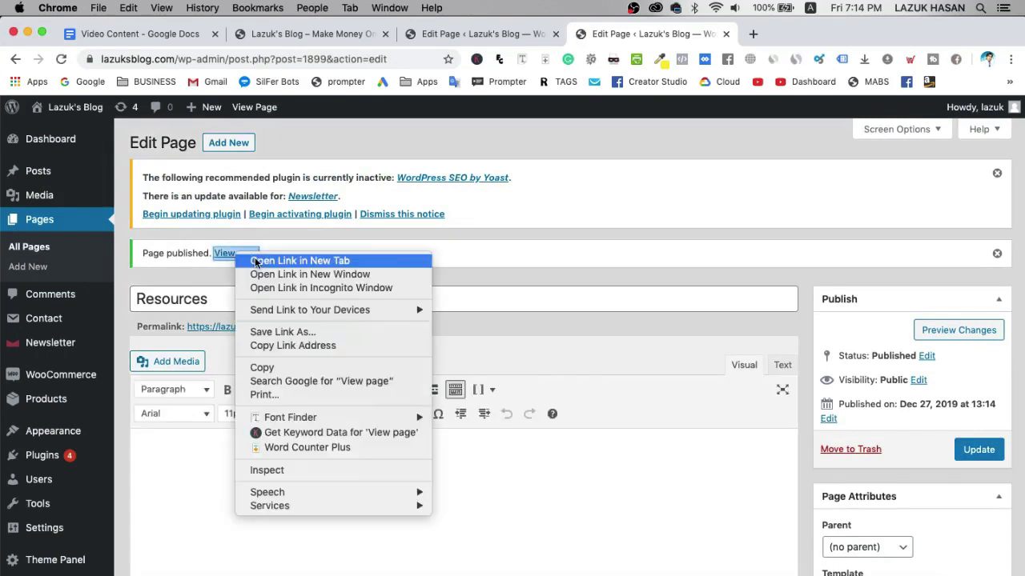
pyautogui.click(255, 260)
pyautogui.click(801, 36)
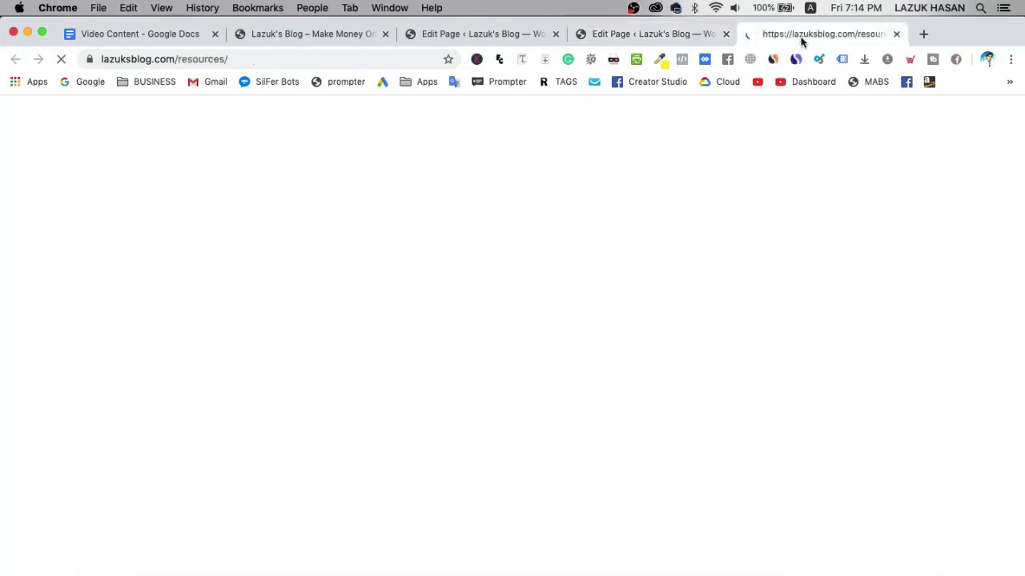
pyautogui.click(277, 62)
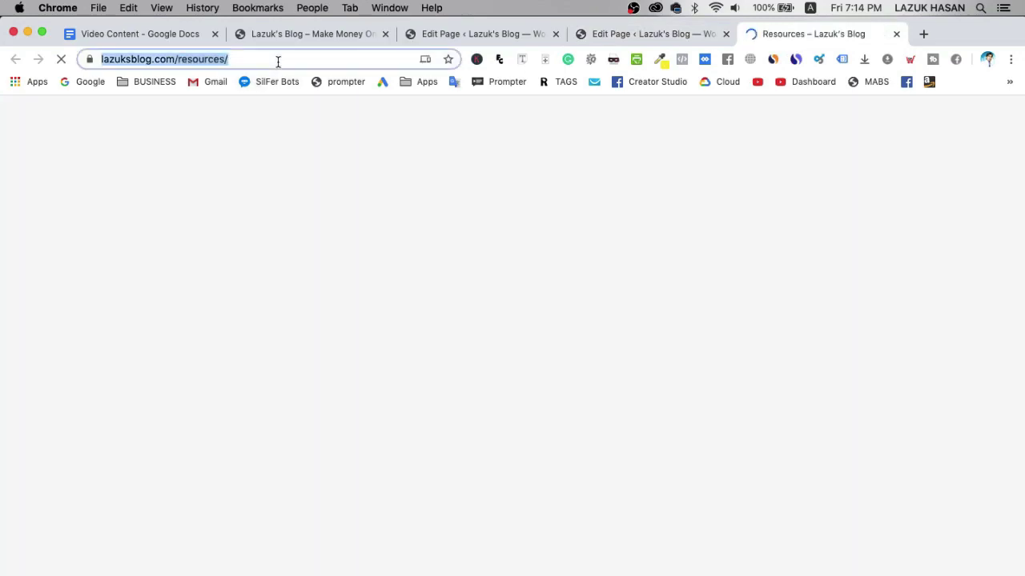
pyautogui.rightClick(277, 62)
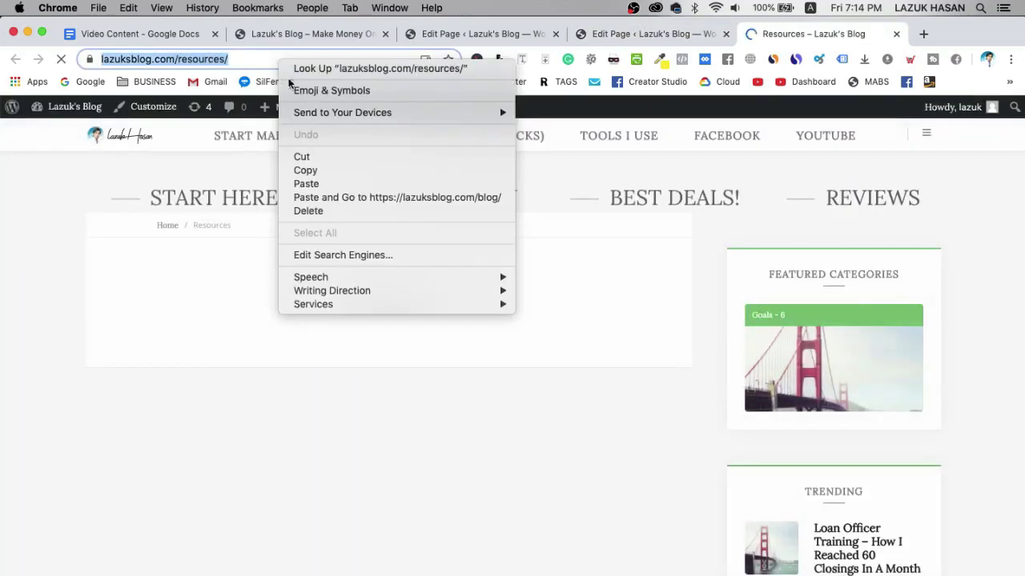
pyautogui.click(345, 171)
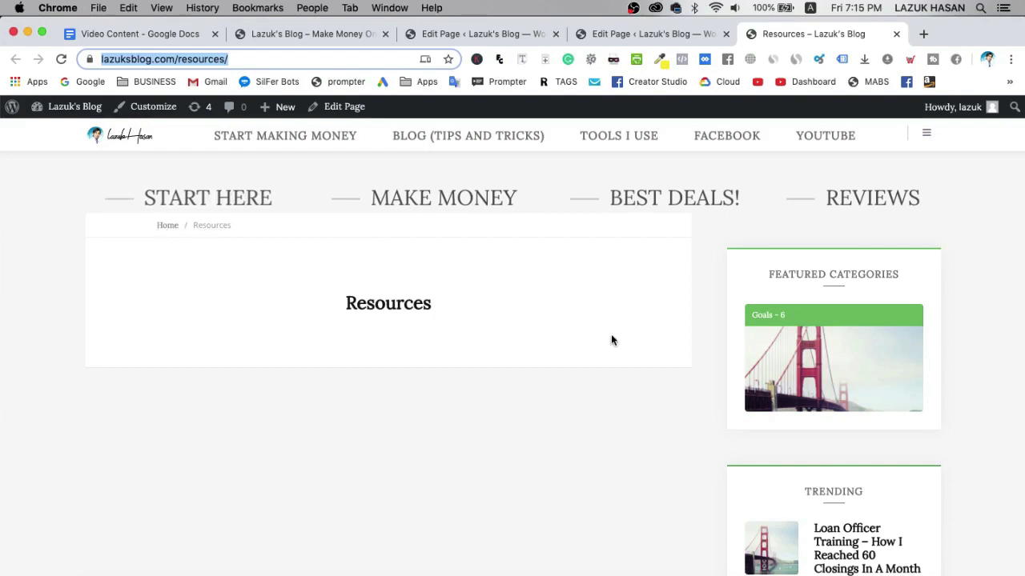
# Step: Hide the breadcrumbs and the title in the Resources page's options and update the page
pyautogui.click(650, 35)
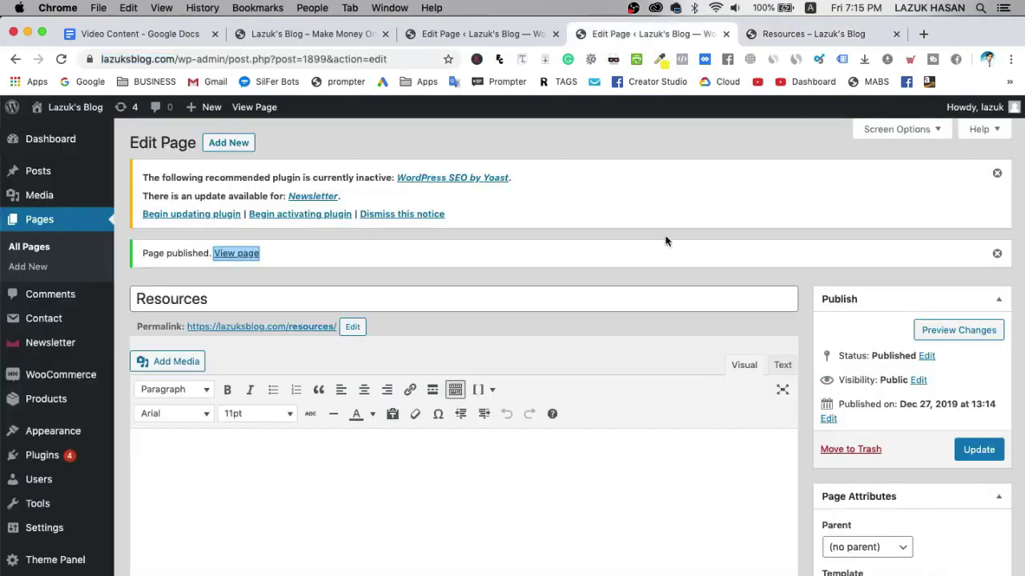
pyautogui.scroll(-10, 762, 431)
pyautogui.scroll(3, 762, 436)
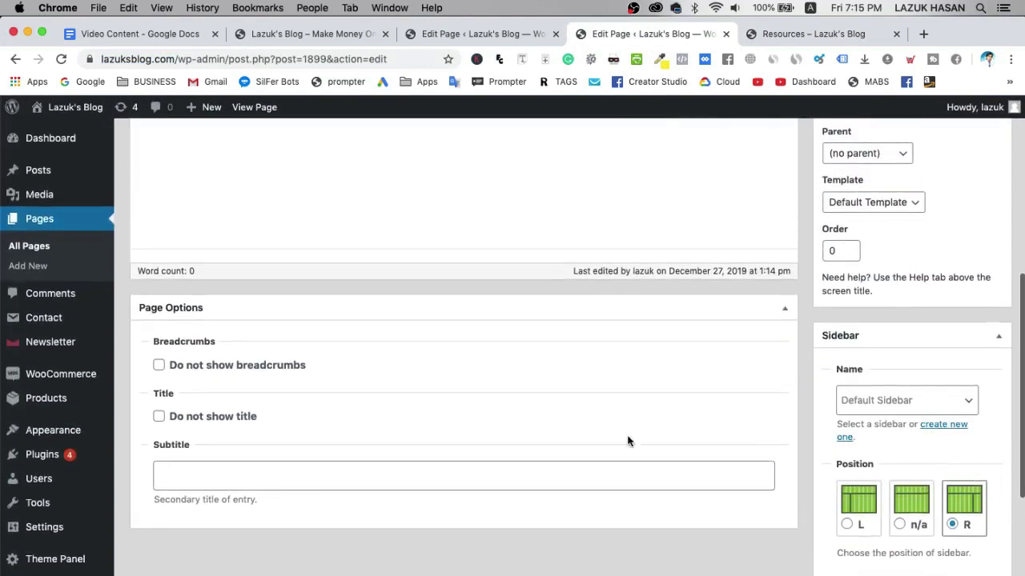
pyautogui.click(159, 367)
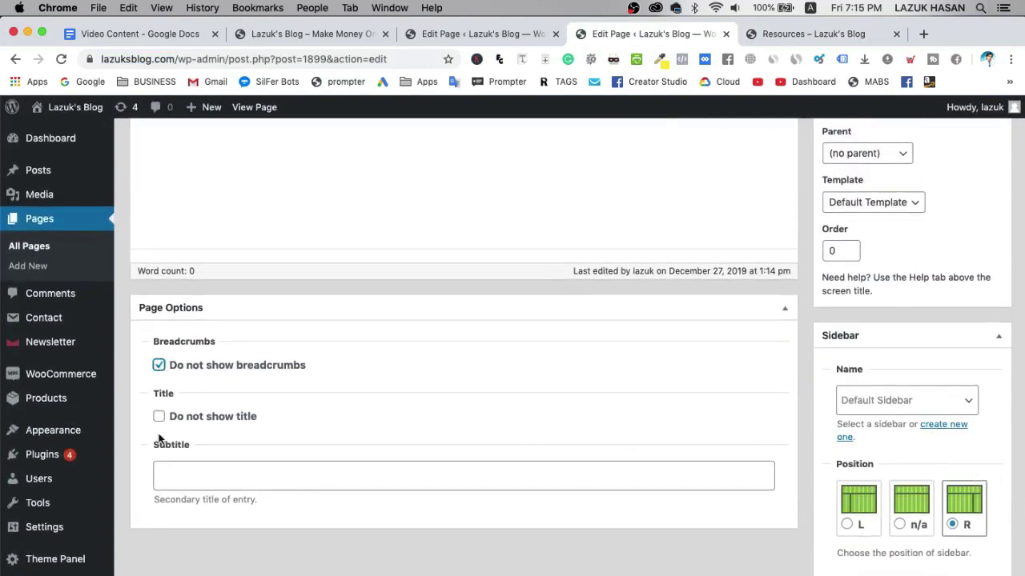
pyautogui.click(159, 418)
pyautogui.scroll(10, 619, 423)
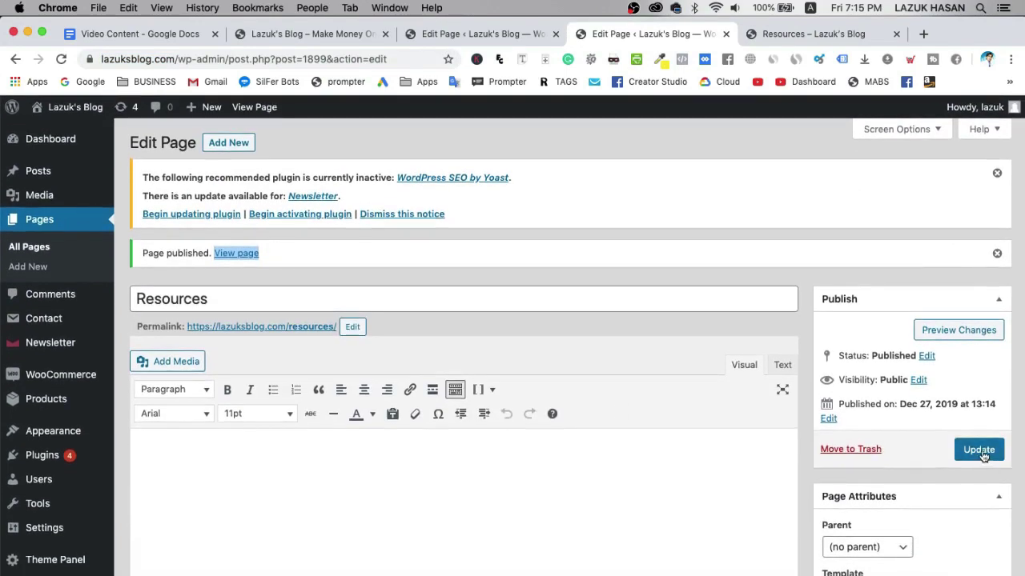
pyautogui.click(978, 450)
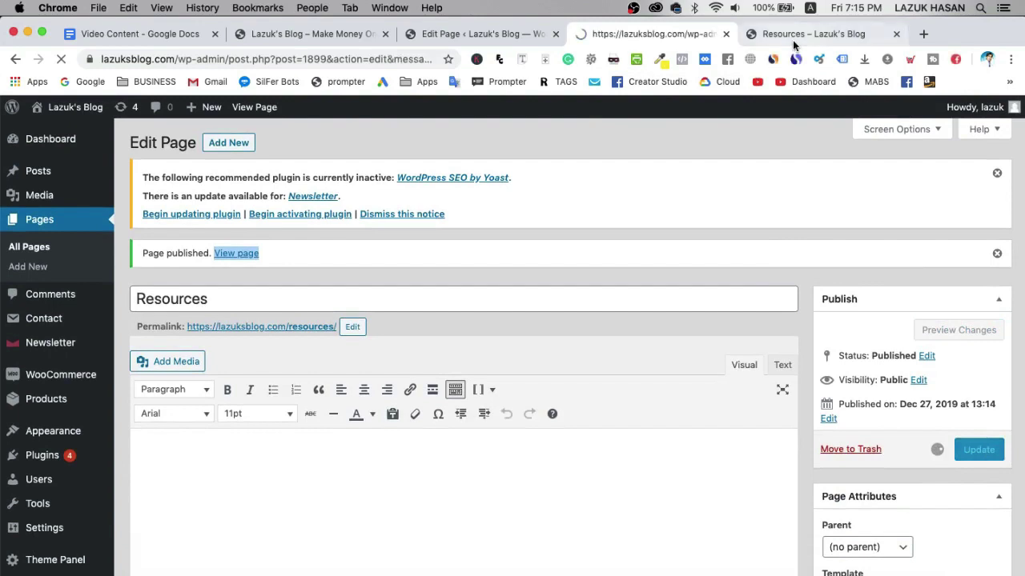
# Step: Reload the live Resources page and check how its header area looks without breadcrumbs and title
pyautogui.click(794, 40)
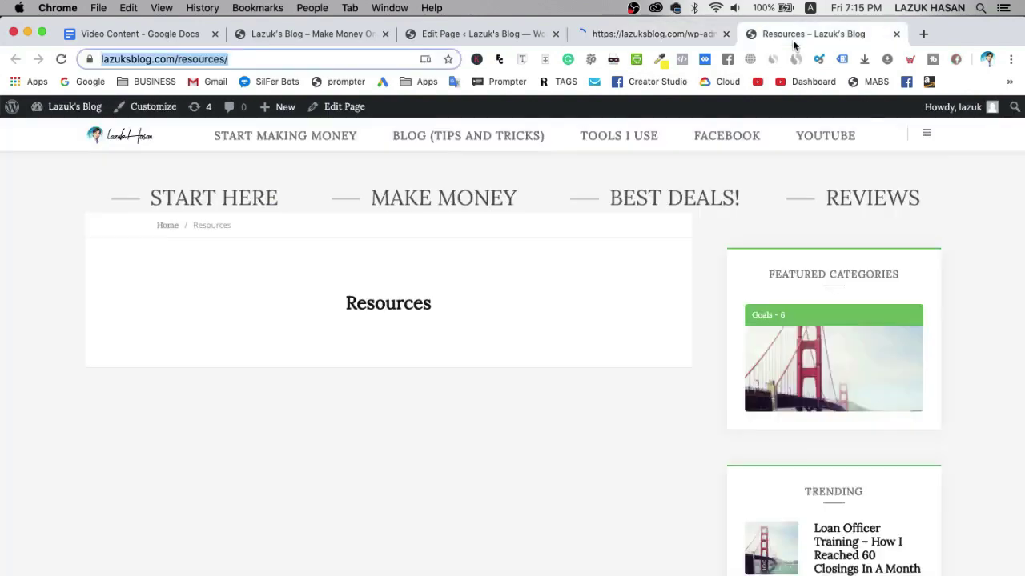
pyautogui.click(61, 59)
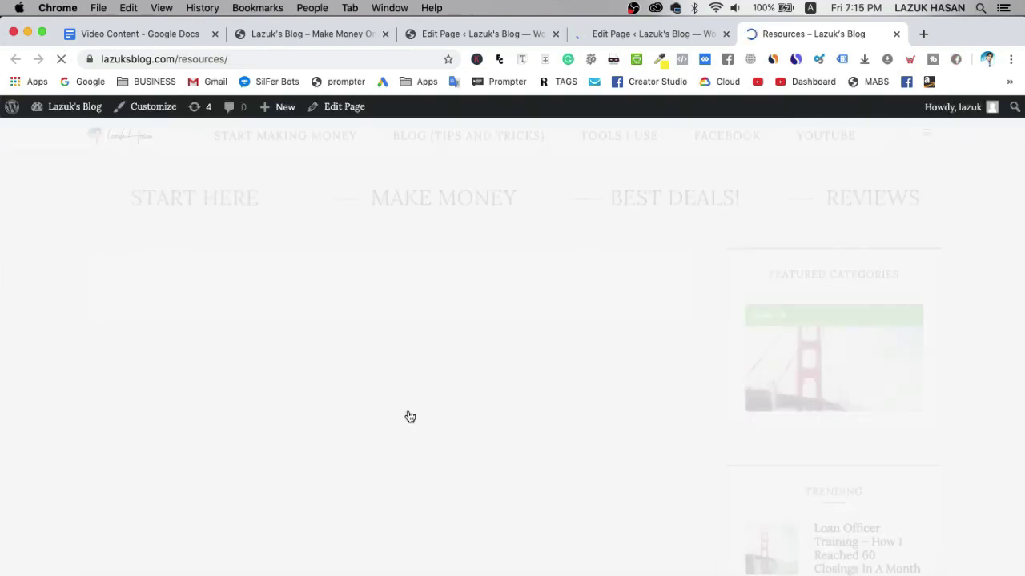
pyautogui.scroll(-1, 407, 415)
pyautogui.scroll(1, 407, 416)
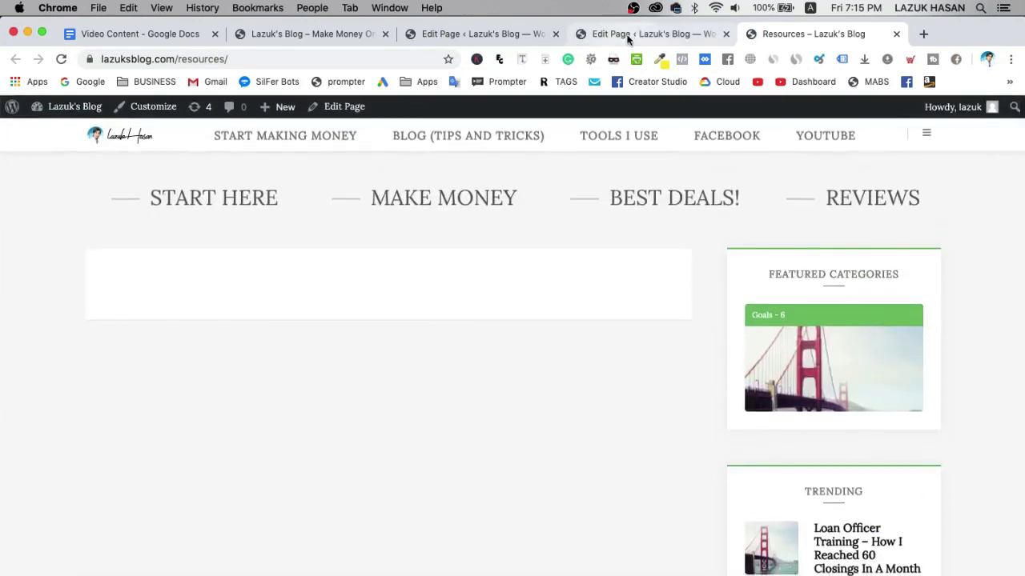
# Step: Visit the Tools page of lazukhasan.com in a new browser tab and copy its text from the welcome paragraph to the closing disclosure note
pyautogui.click(924, 35)
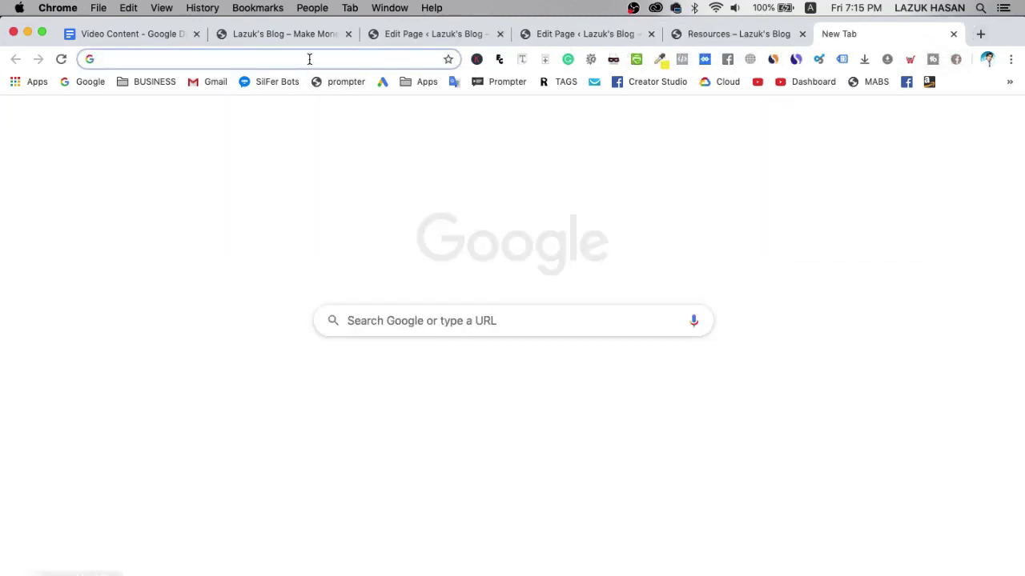
pyautogui.write('la')
pyautogui.press('Return')
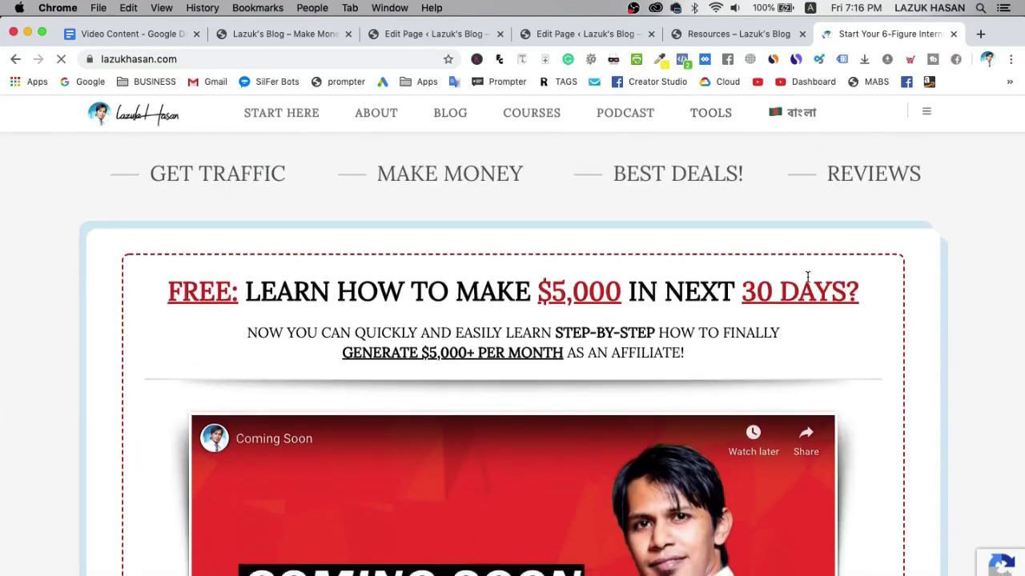
pyautogui.click(712, 125)
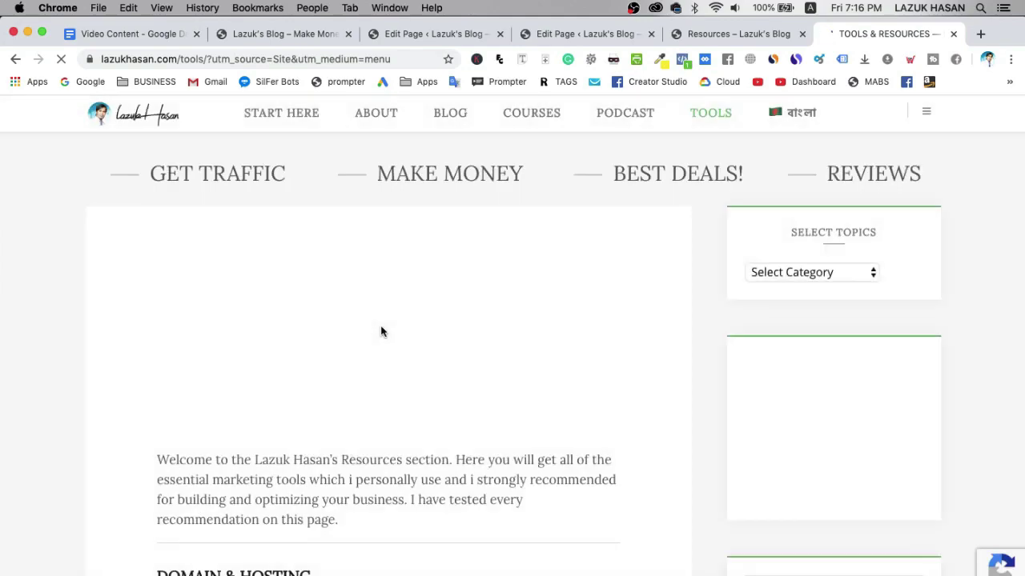
pyautogui.scroll(-3, 381, 332)
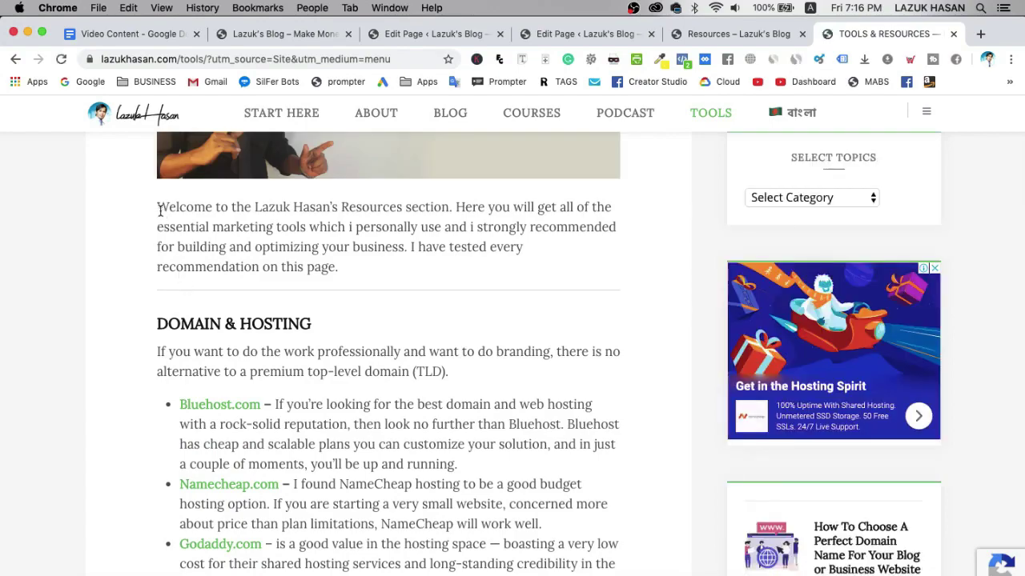
pyautogui.moveTo(159, 207); pyautogui.dragTo(414, 325)
pyautogui.press('super+c')
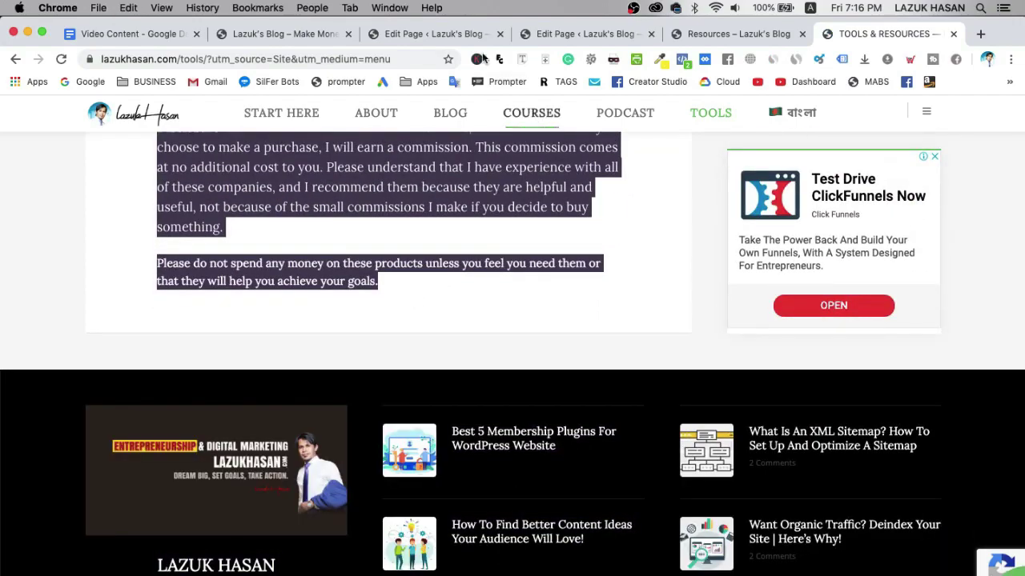
# Step: Paste the copied tools text into the body of the Resources page and update the page
pyautogui.click(582, 34)
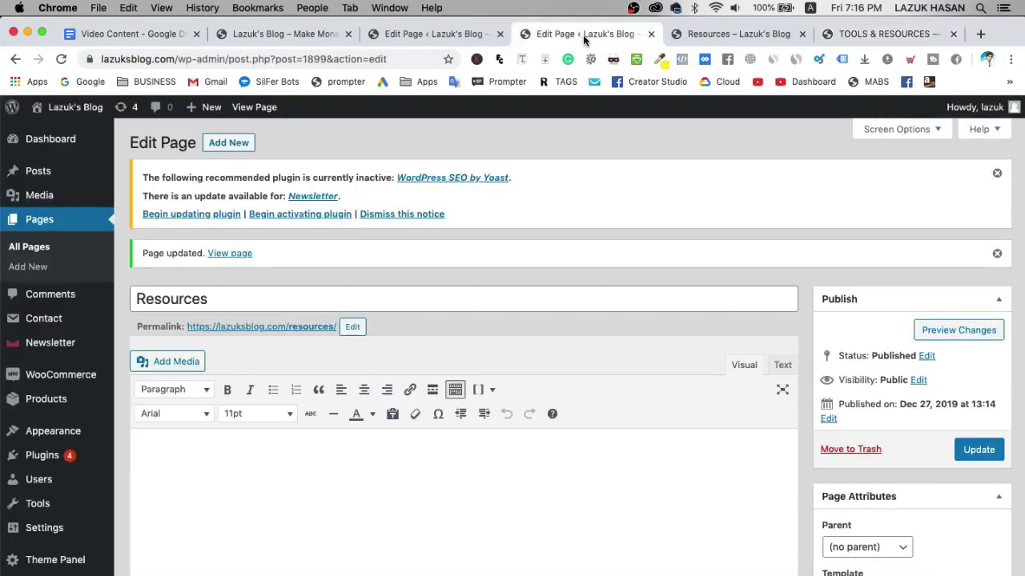
pyautogui.click(387, 474)
pyautogui.press('super+v')
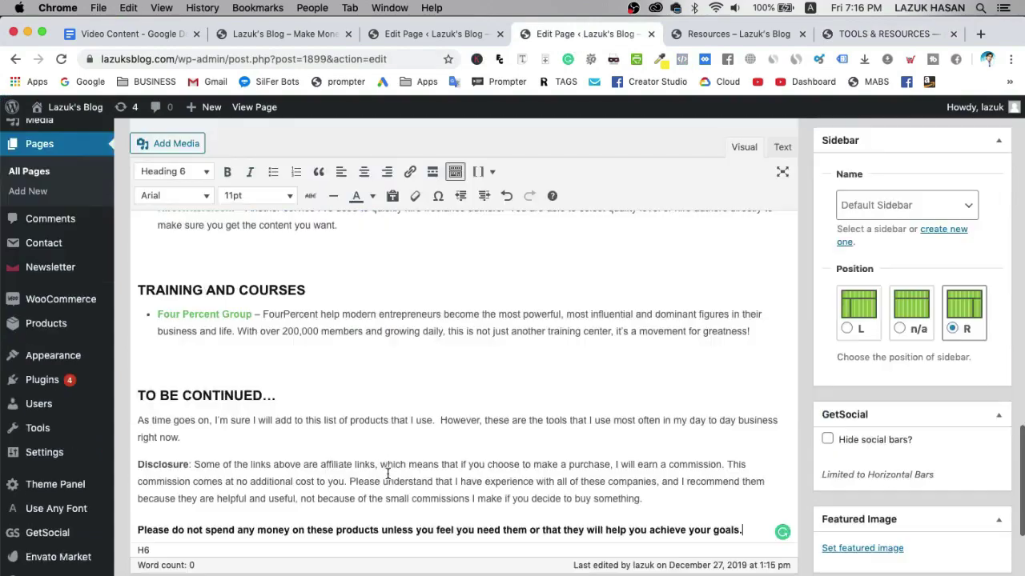
pyautogui.scroll(20, 387, 474)
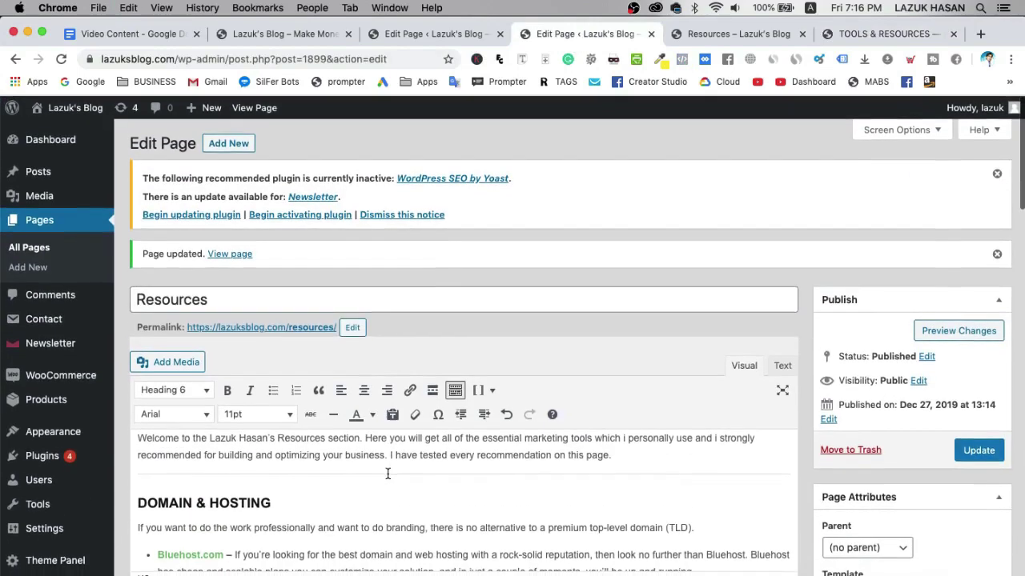
pyautogui.click(975, 450)
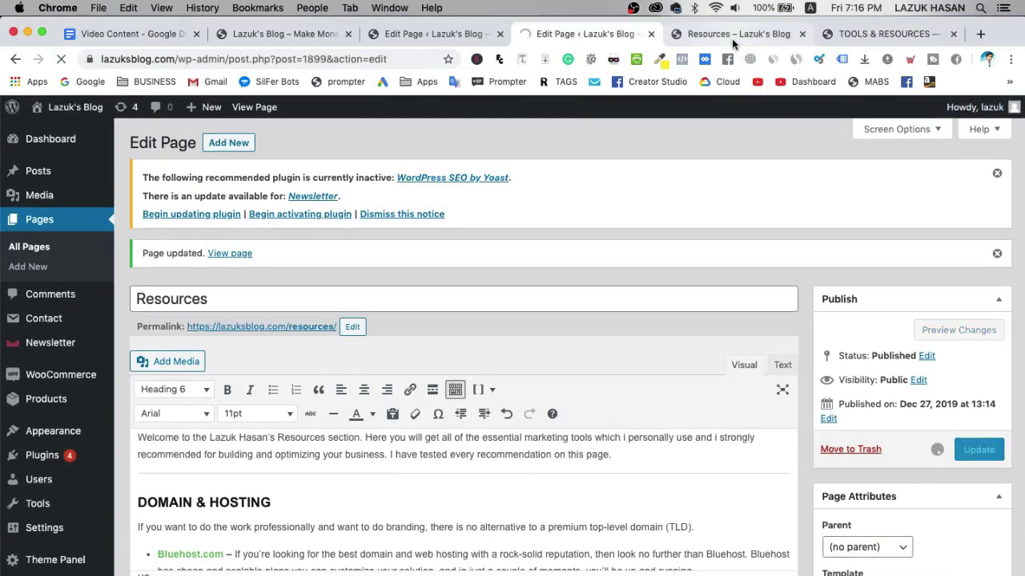
# Step: Reload the live Resources page and review the pasted sections, such as Domain & Hosting and WordPress Themes and Plugins
pyautogui.click(731, 36)
pyautogui.press('super+r')
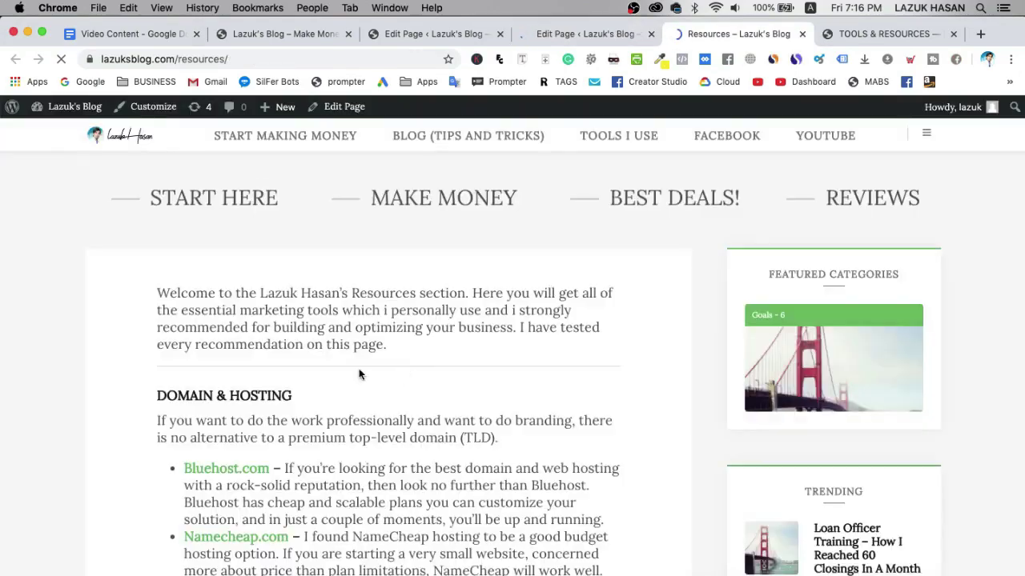
pyautogui.scroll(-7, 584, 390)
pyautogui.scroll(-15, 584, 390)
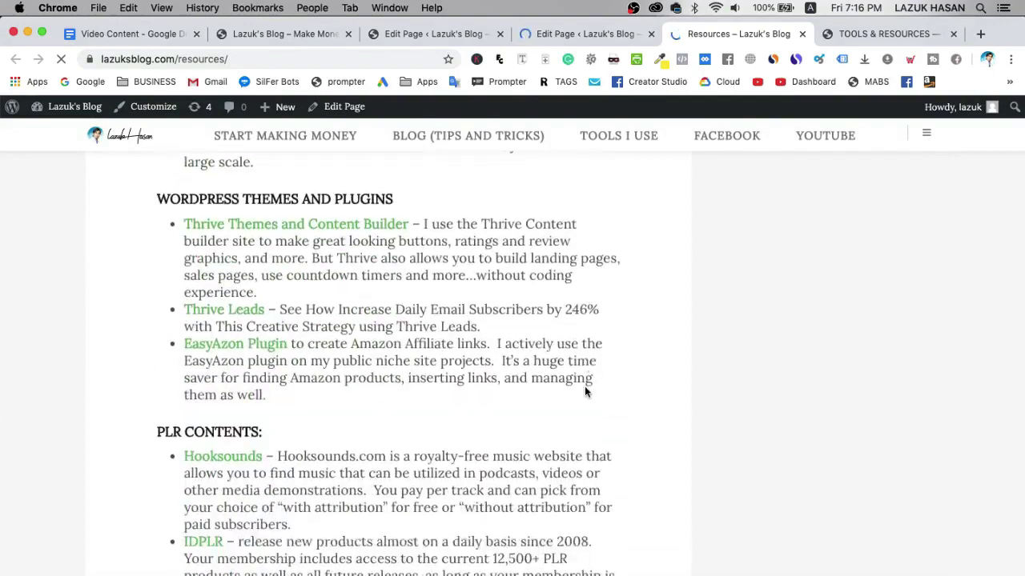
pyautogui.scroll(20, 585, 392)
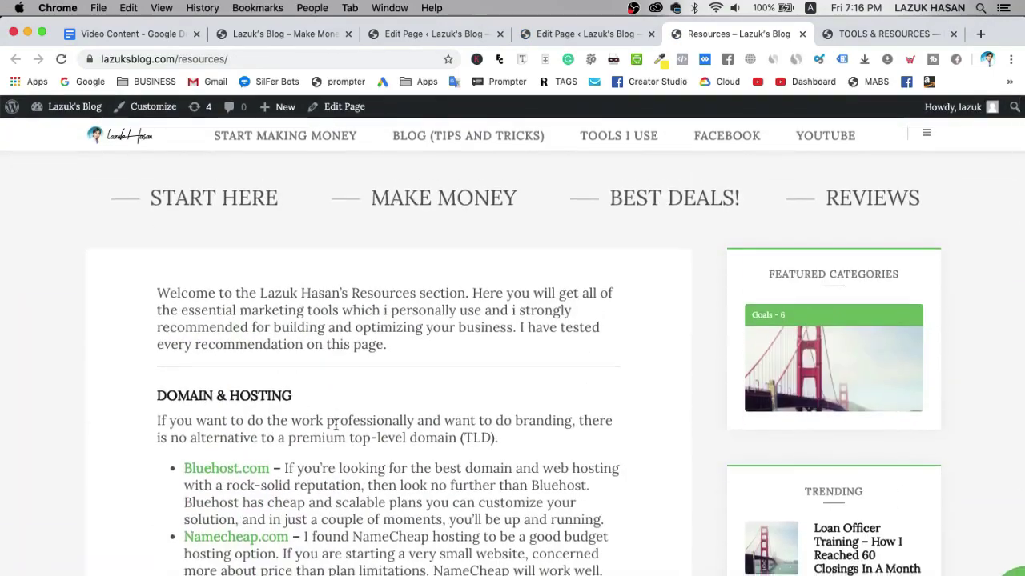
pyautogui.scroll(-4, 342, 432)
pyautogui.scroll(-1, 376, 343)
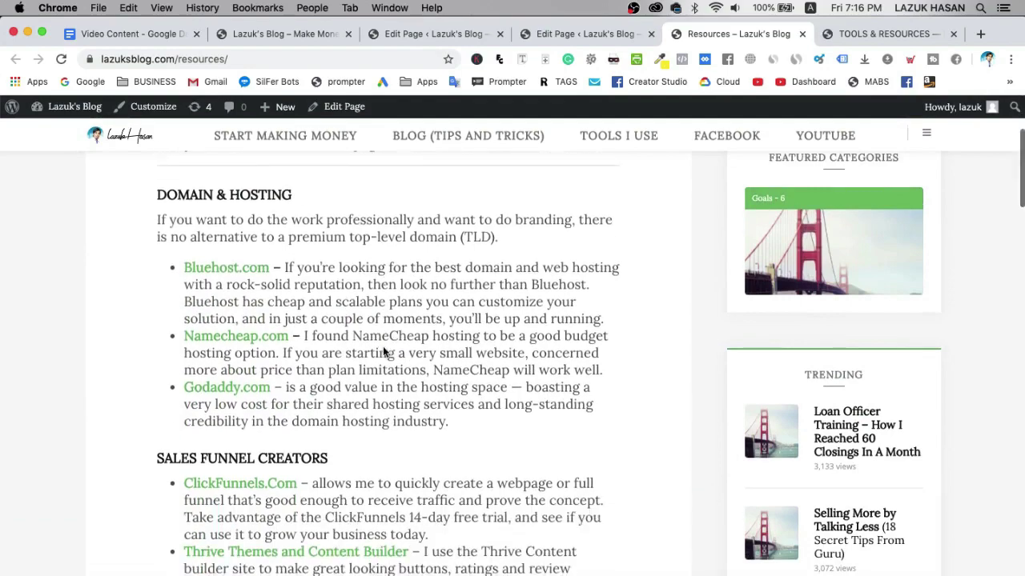
# Step: Read through the live Resources page from Domain & Hosting down to Content Providers, checking the tool links and descriptions
pyautogui.scroll(-3, 382, 348)
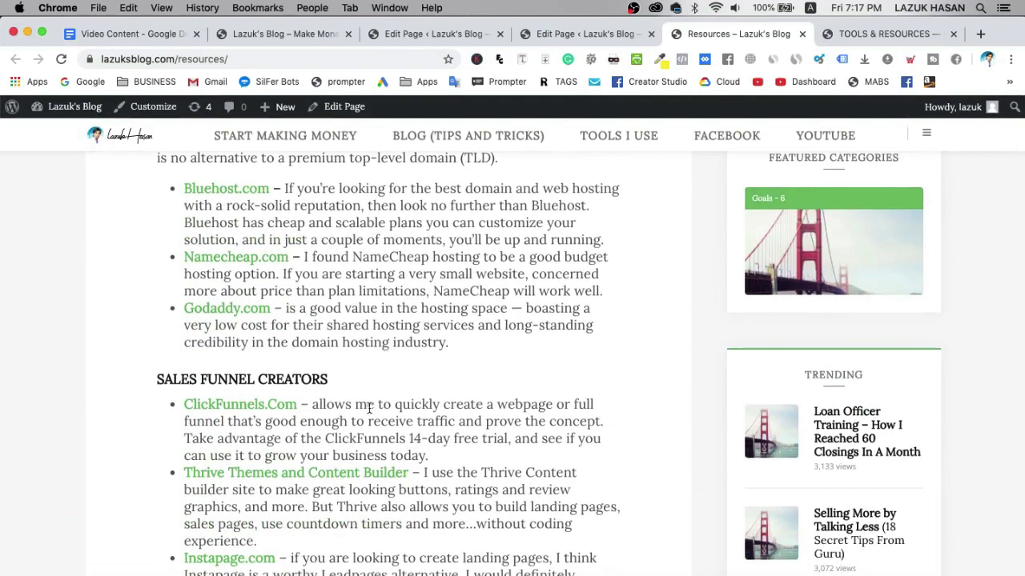
pyautogui.scroll(-10, 371, 408)
pyautogui.scroll(15, 371, 406)
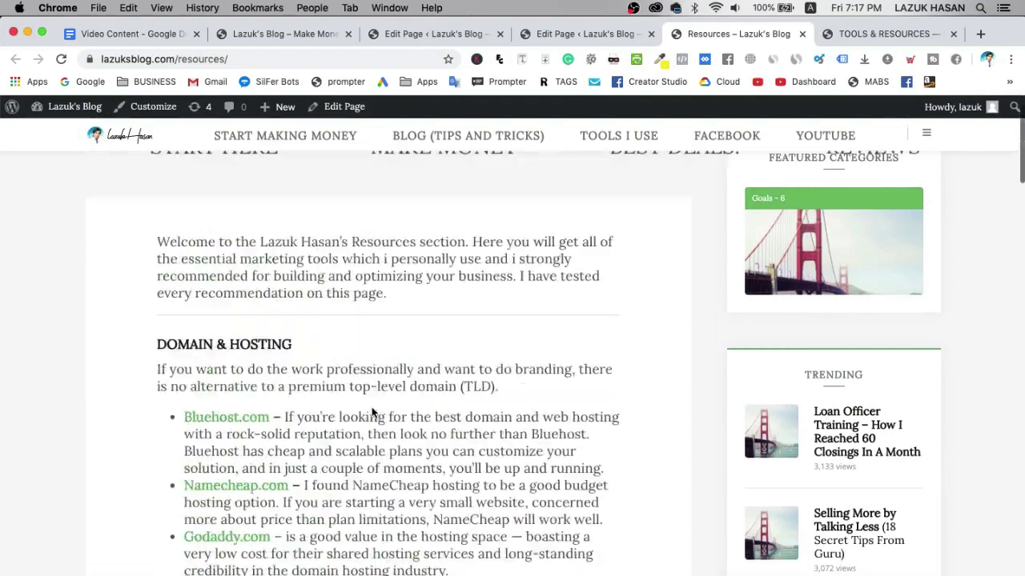
pyautogui.scroll(-4, 361, 411)
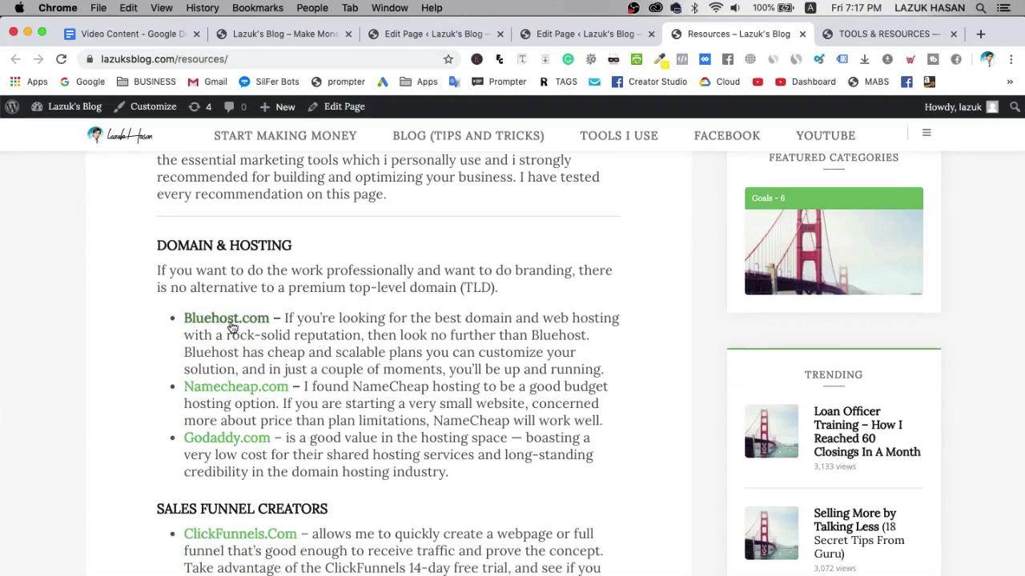
pyautogui.scroll(-10, 444, 403)
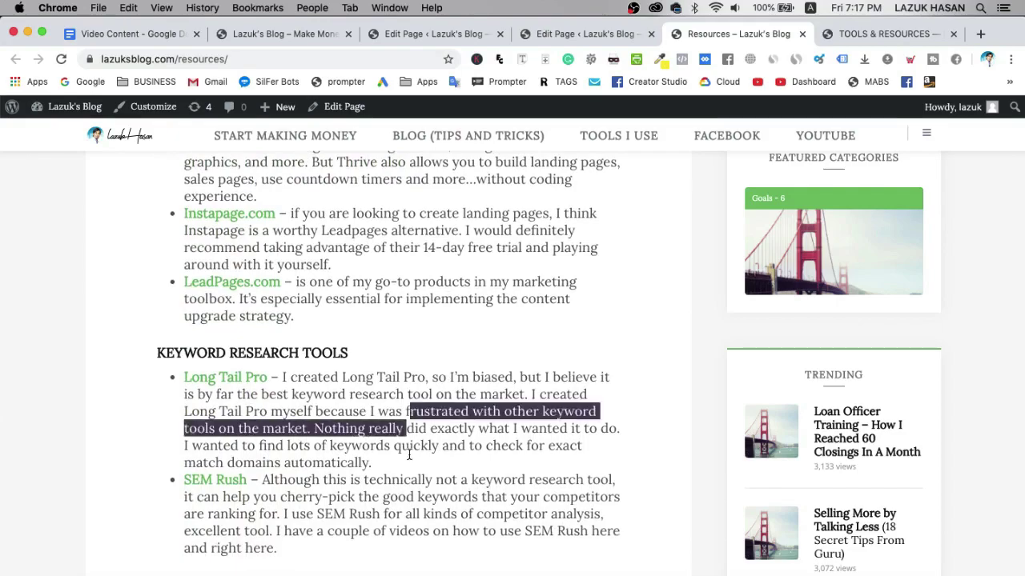
pyautogui.press('super+a')
pyautogui.scroll(-15, 245, 435)
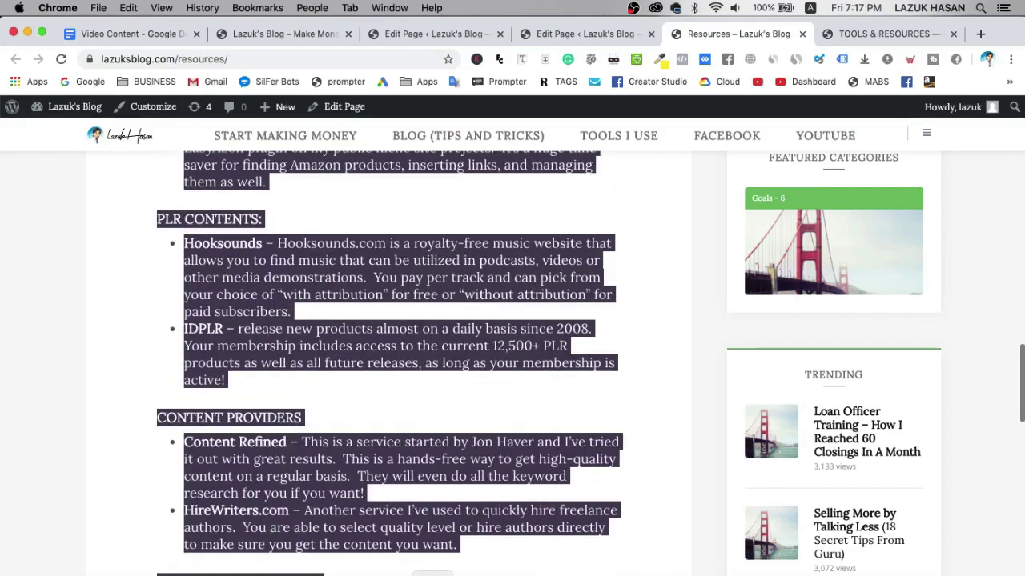
pyautogui.click(609, 390)
pyautogui.scroll(10, 610, 432)
pyautogui.scroll(10, 609, 430)
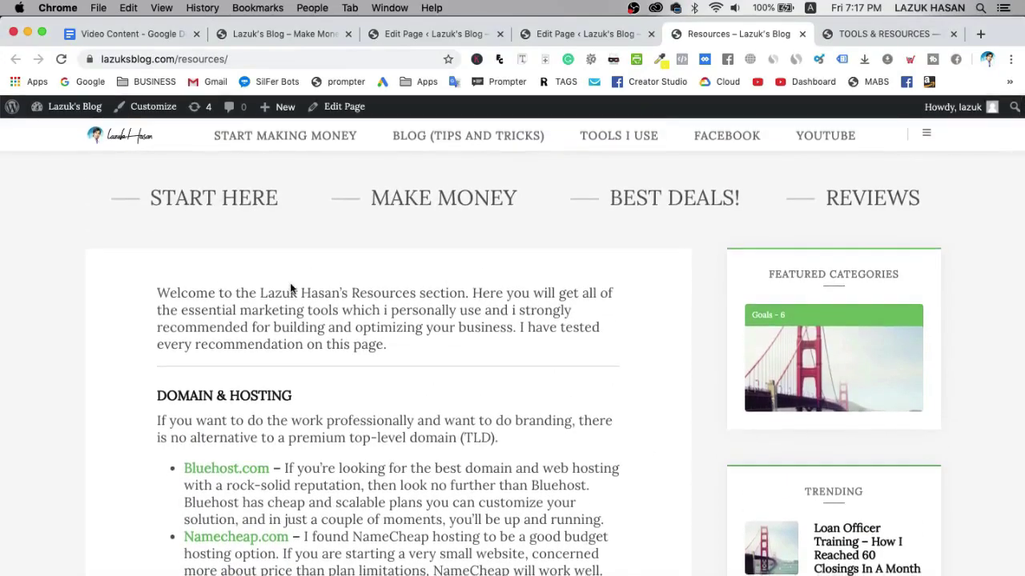
# Step: Open the Tools & Resources banner image from the lazukhasan.com Tools page in its own tab and save it to the computer
pyautogui.click(895, 37)
pyautogui.click(587, 329)
pyautogui.scroll(20, 587, 327)
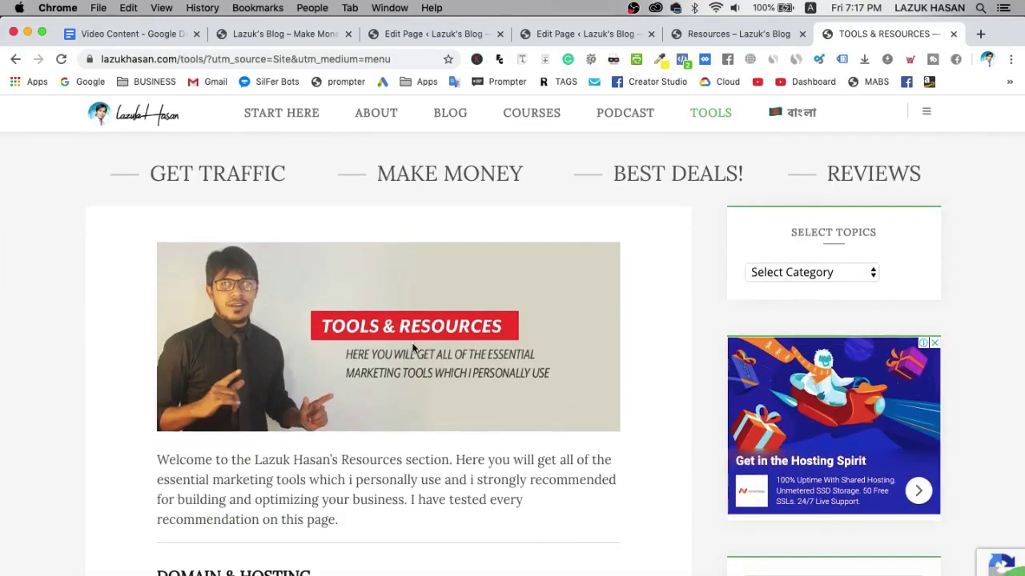
pyautogui.rightClick(414, 348)
pyautogui.click(448, 357)
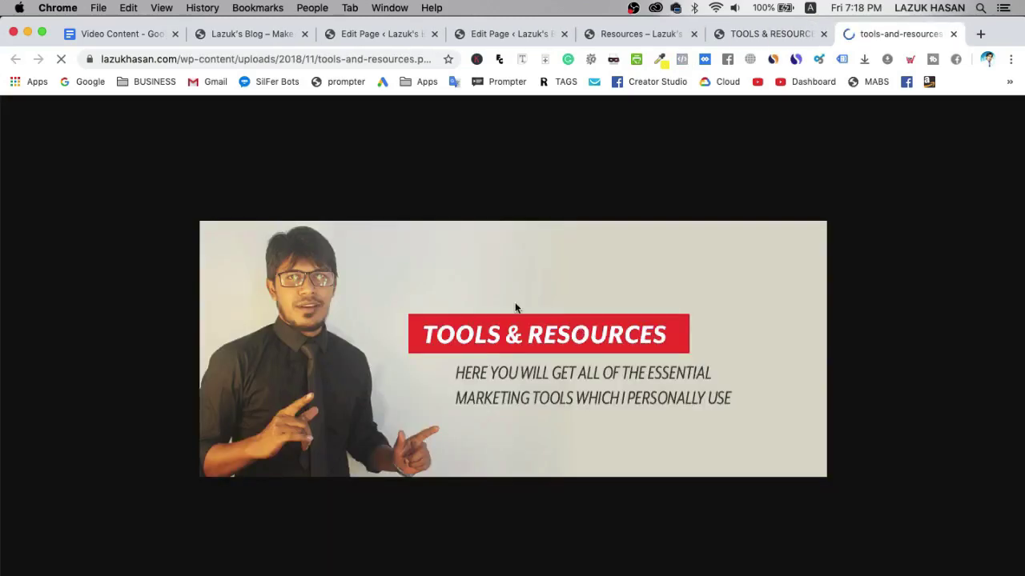
pyautogui.rightClick(514, 303)
pyautogui.click(541, 323)
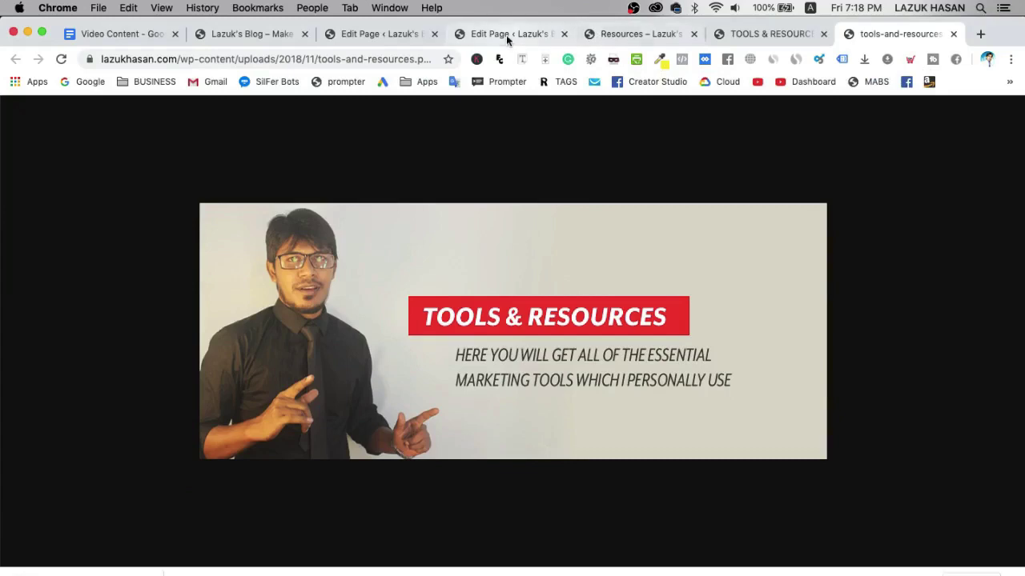
# Step: Add an empty line above the welcome paragraph in the Resources page editor and upload tools-and-resources.png from the Desktop as media
pyautogui.click(506, 35)
pyautogui.scroll(-5, 521, 437)
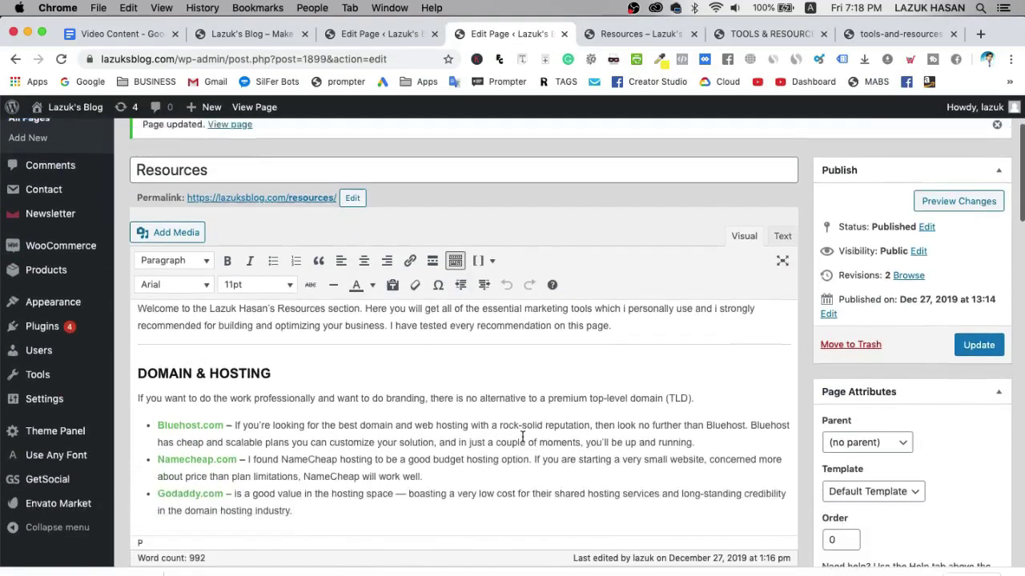
pyautogui.scroll(2, 223, 295)
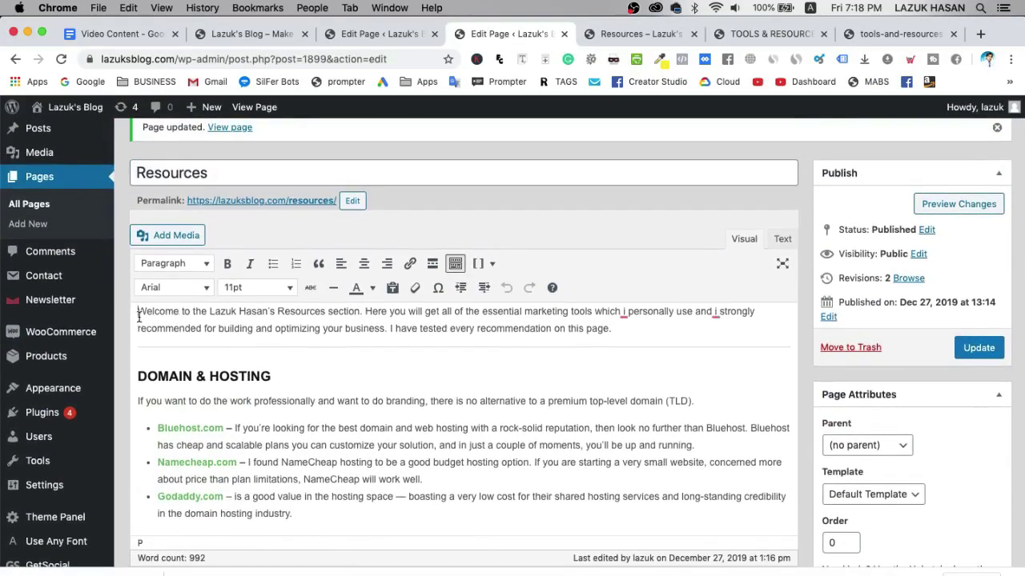
pyautogui.click(137, 314)
pyautogui.press('Return')
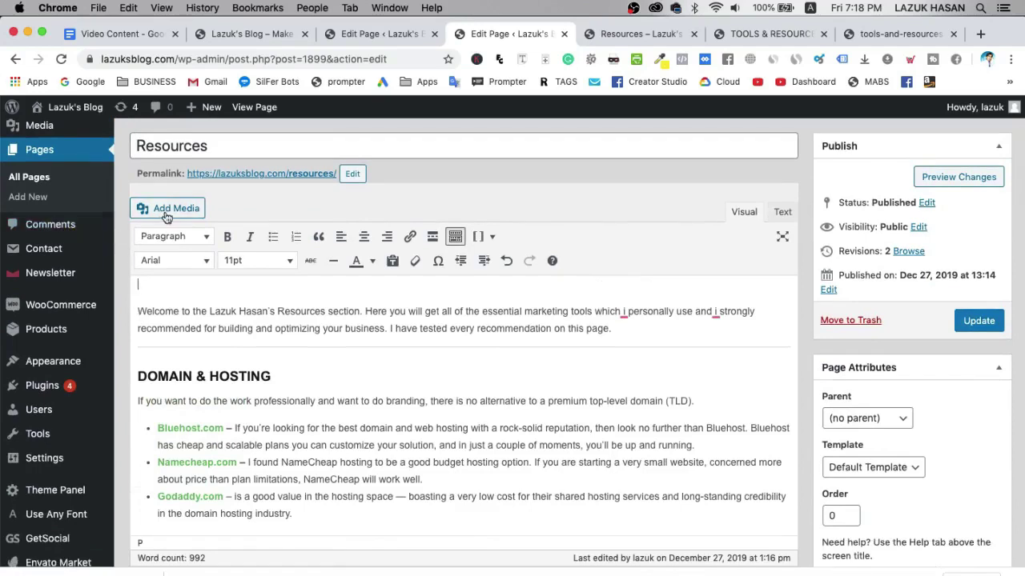
pyautogui.click(173, 210)
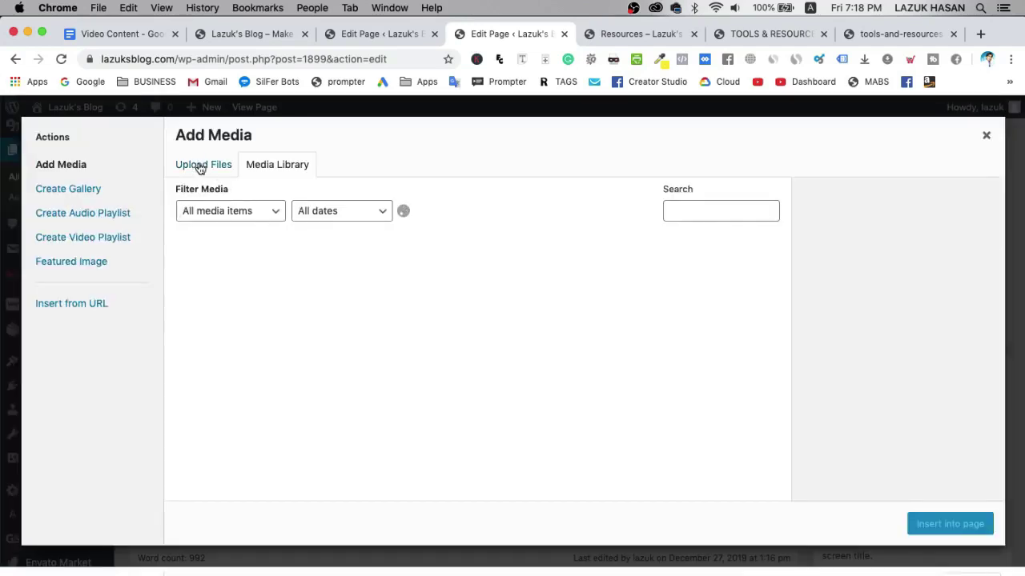
pyautogui.click(200, 166)
pyautogui.click(584, 352)
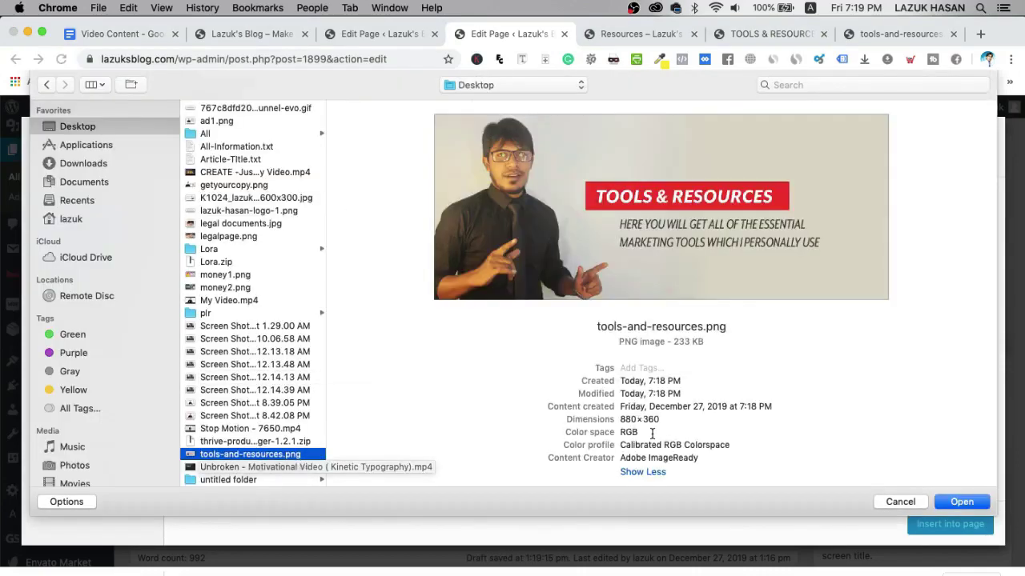
pyautogui.click(961, 501)
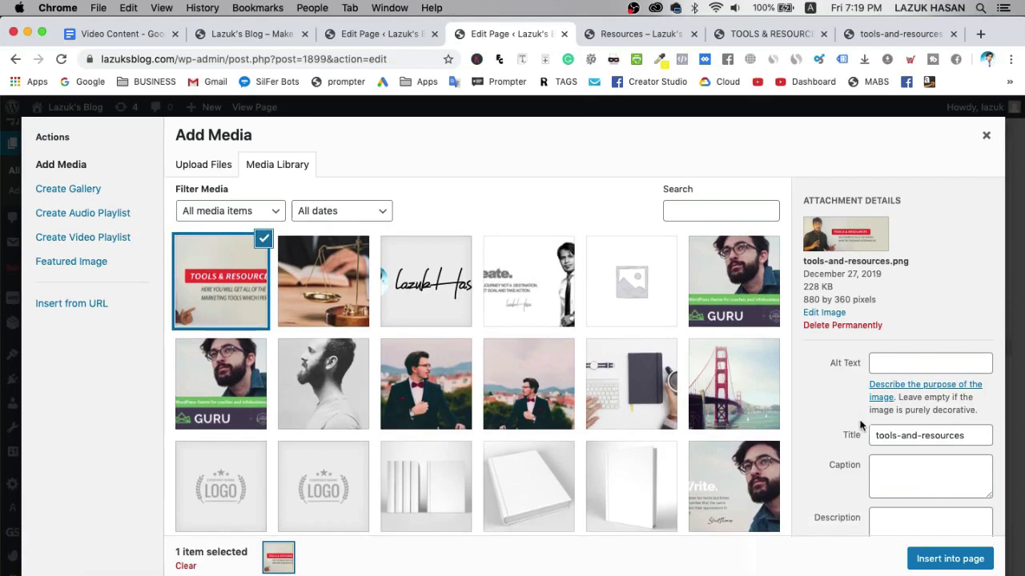
# Step: Copy the uploaded image's title, tools-and-resources, into its alt text and insert the image into the page
pyautogui.tripleClick(968, 435)
pyautogui.press('super+c')
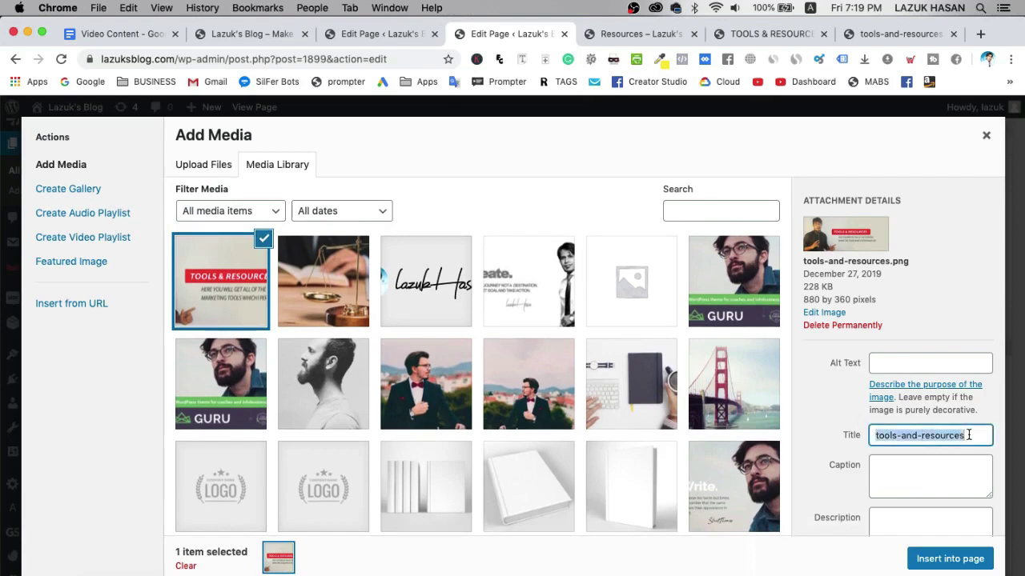
pyautogui.click(906, 364)
pyautogui.press('super+v')
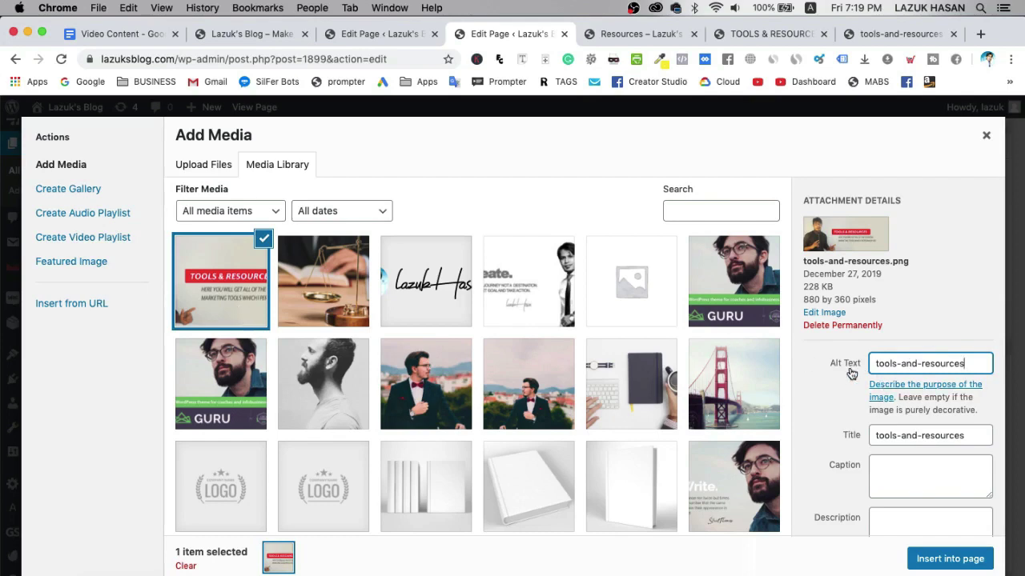
pyautogui.scroll(-3, 825, 446)
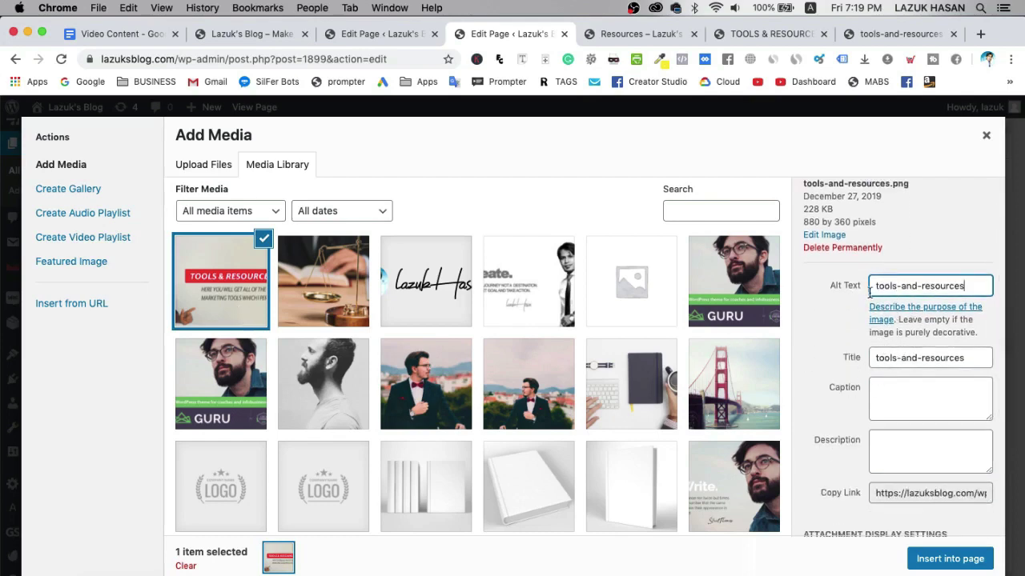
pyautogui.click(950, 560)
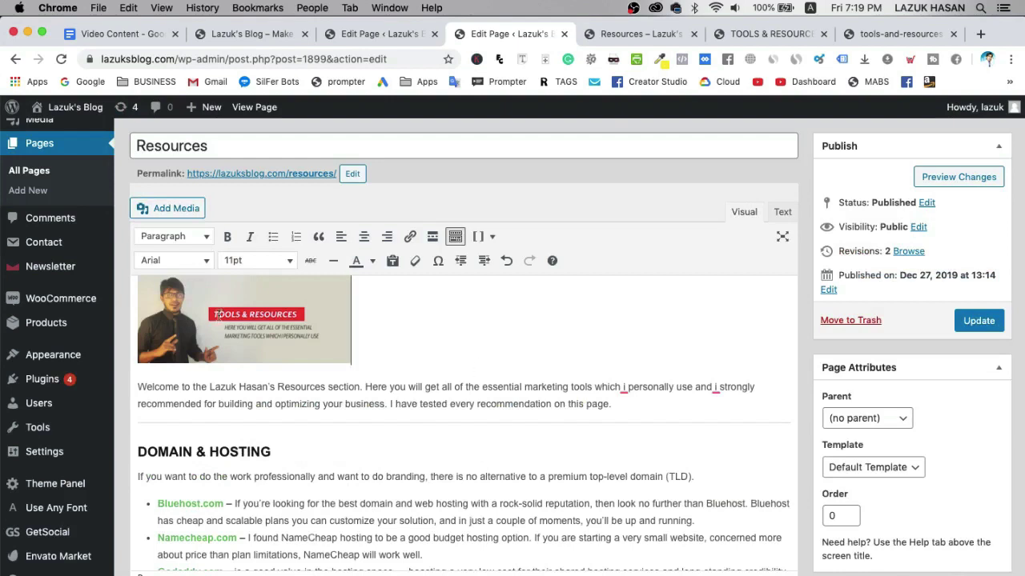
# Step: Set the inserted banner image to its full size in the image details and update the Resources page
pyautogui.click(229, 318)
pyautogui.click(276, 384)
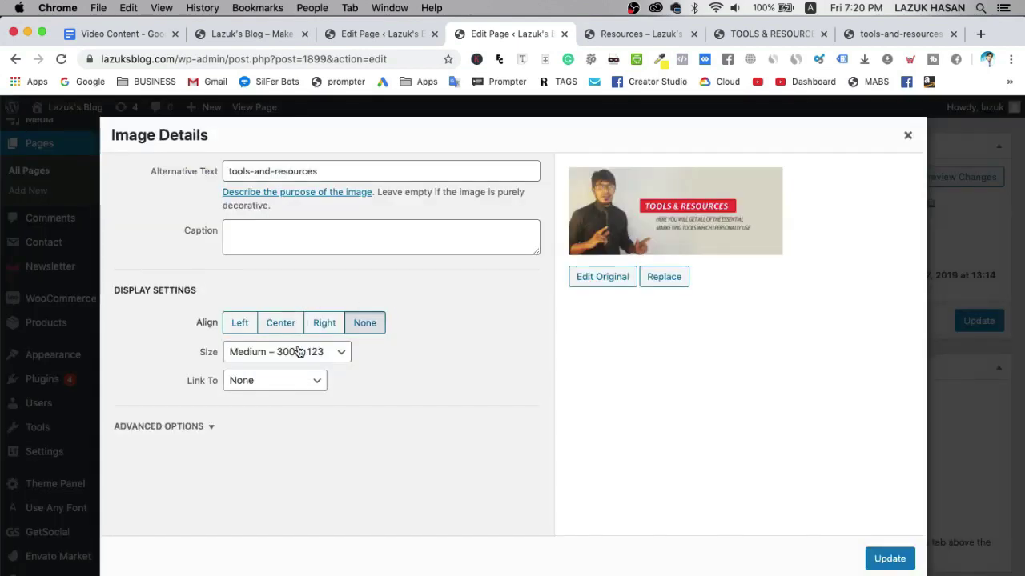
pyautogui.click(299, 355)
pyautogui.click(302, 366)
pyautogui.click(887, 558)
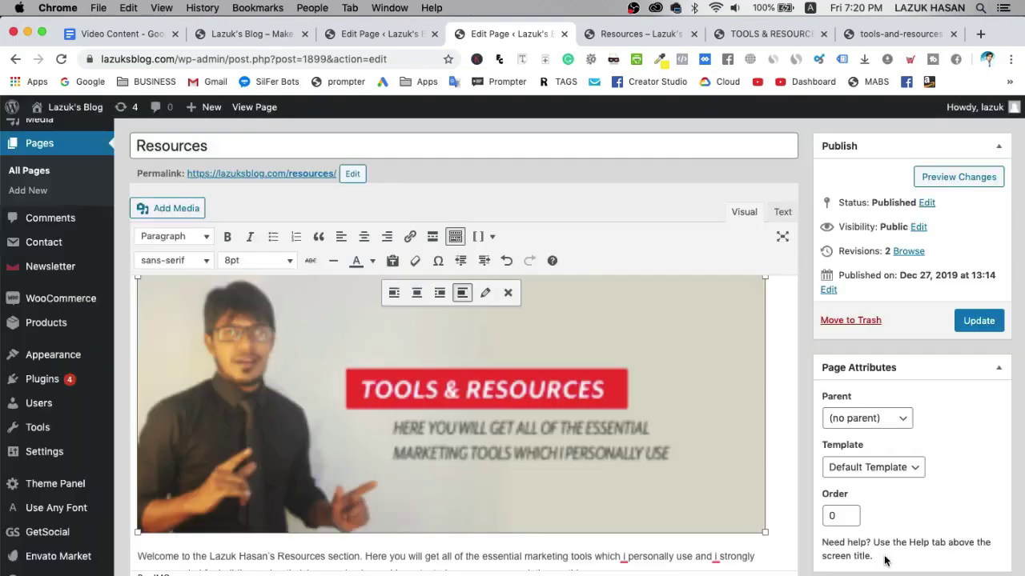
pyautogui.click(976, 322)
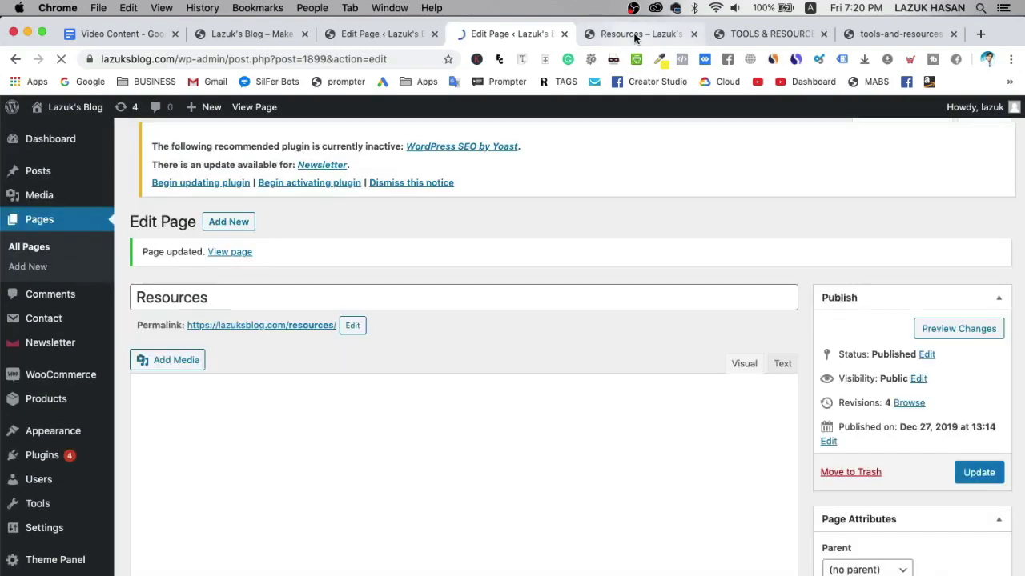
# Step: Reload the live Resources page and check the banner image above the welcome paragraph and the sections below it
pyautogui.click(635, 35)
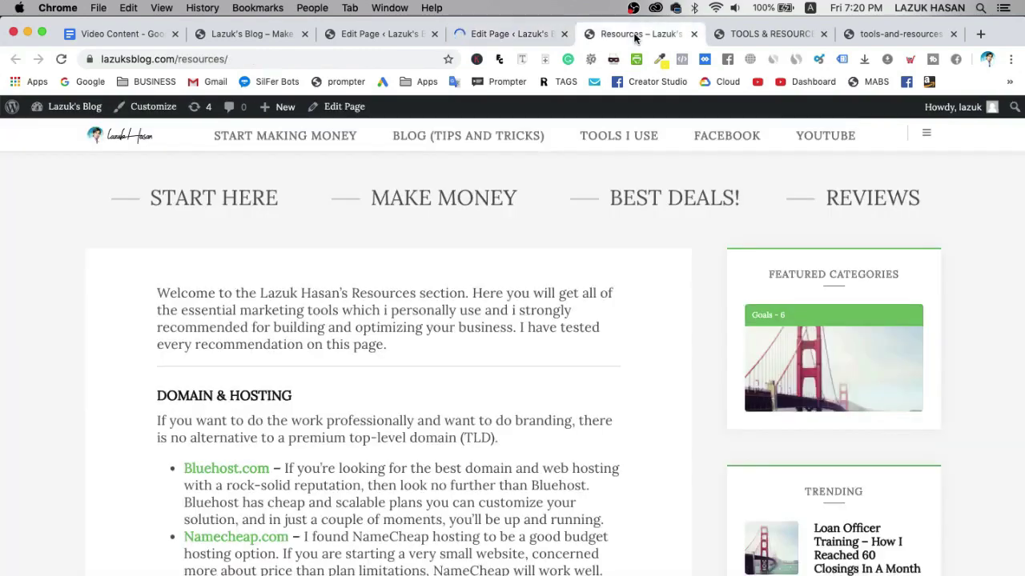
pyautogui.press('super+r')
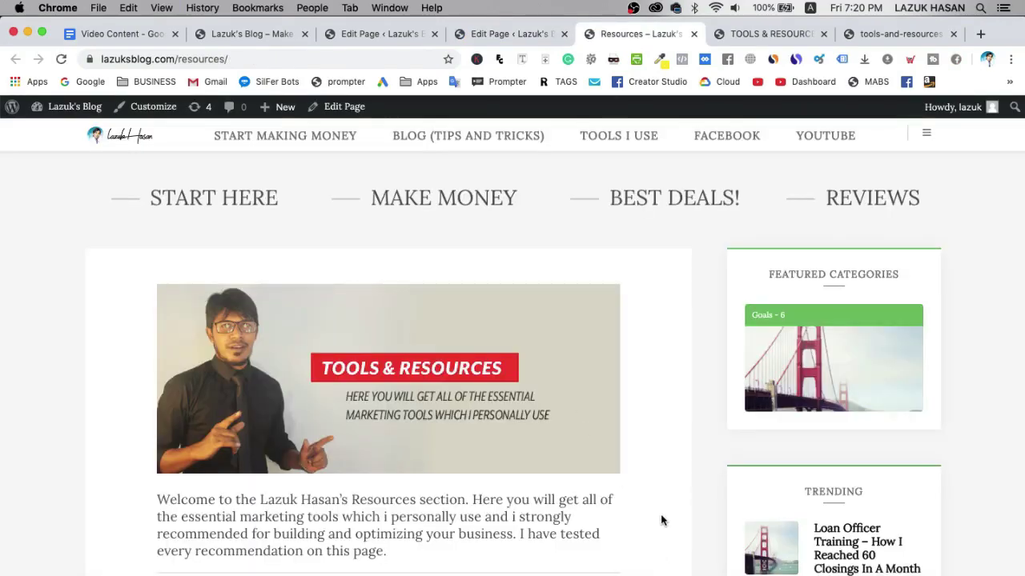
pyautogui.scroll(-10, 661, 522)
pyautogui.scroll(-15, 661, 520)
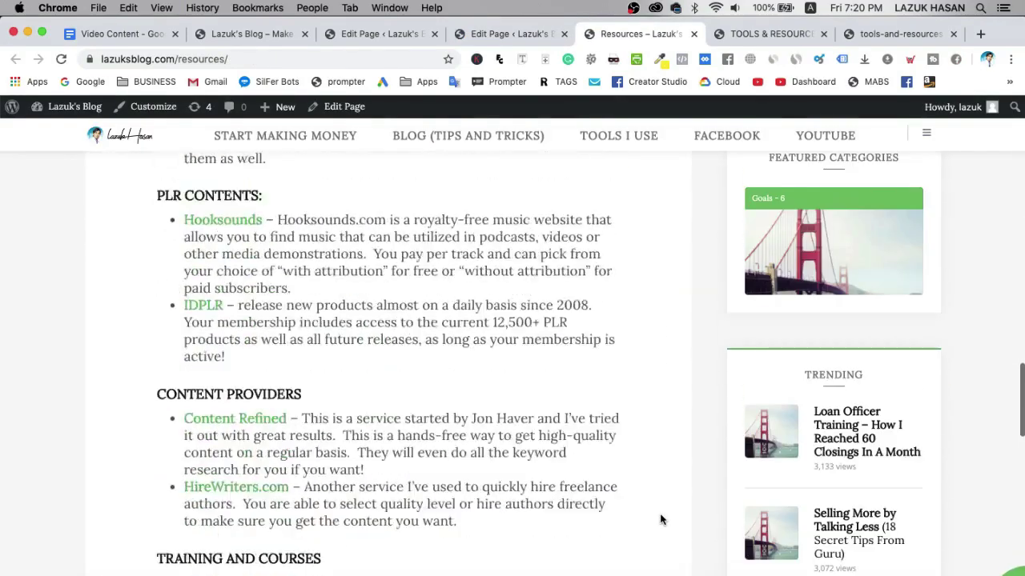
pyautogui.scroll(20, 661, 521)
pyautogui.scroll(10, 660, 520)
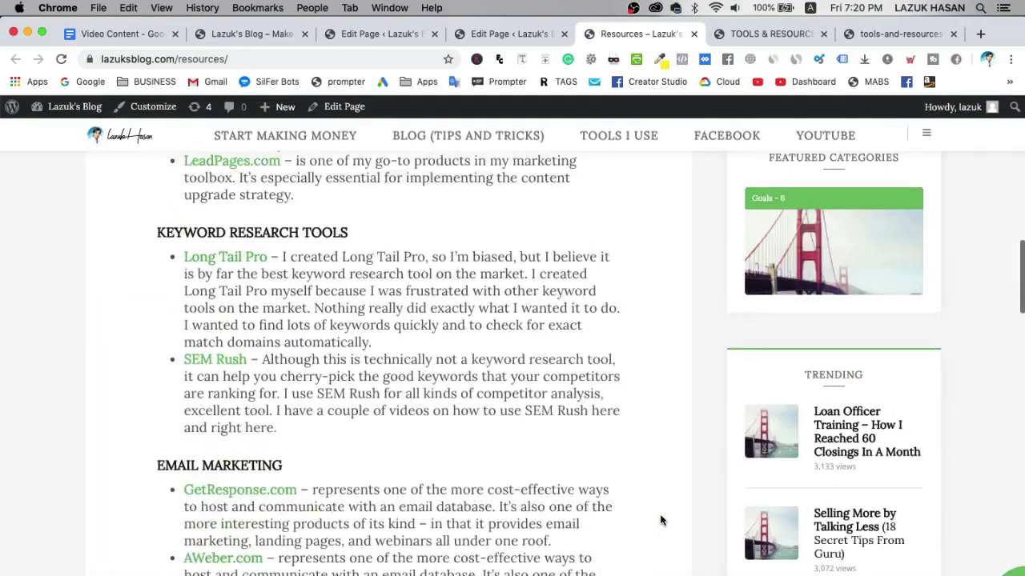
pyautogui.scroll(-3, 660, 521)
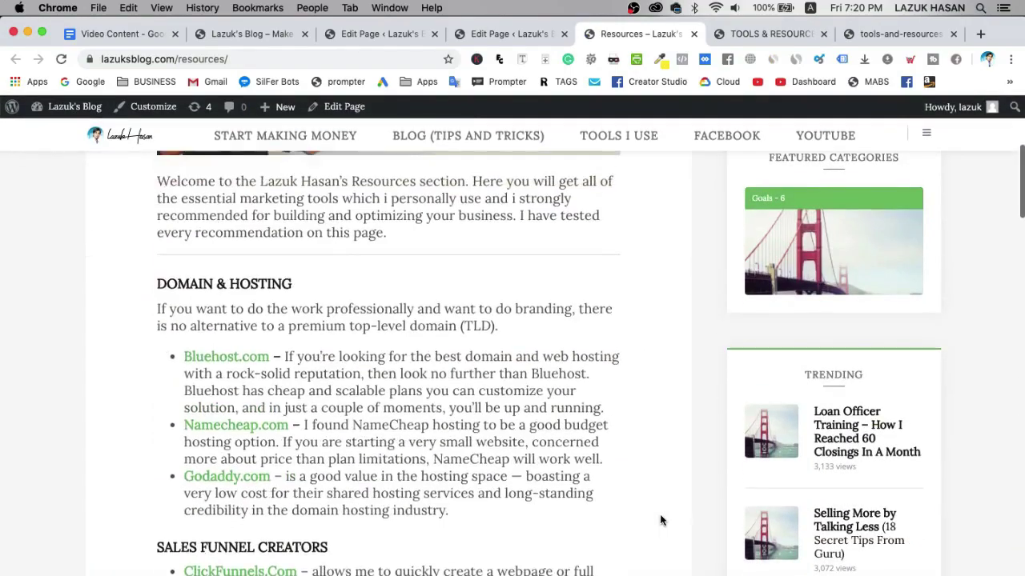
pyautogui.scroll(4, 606, 400)
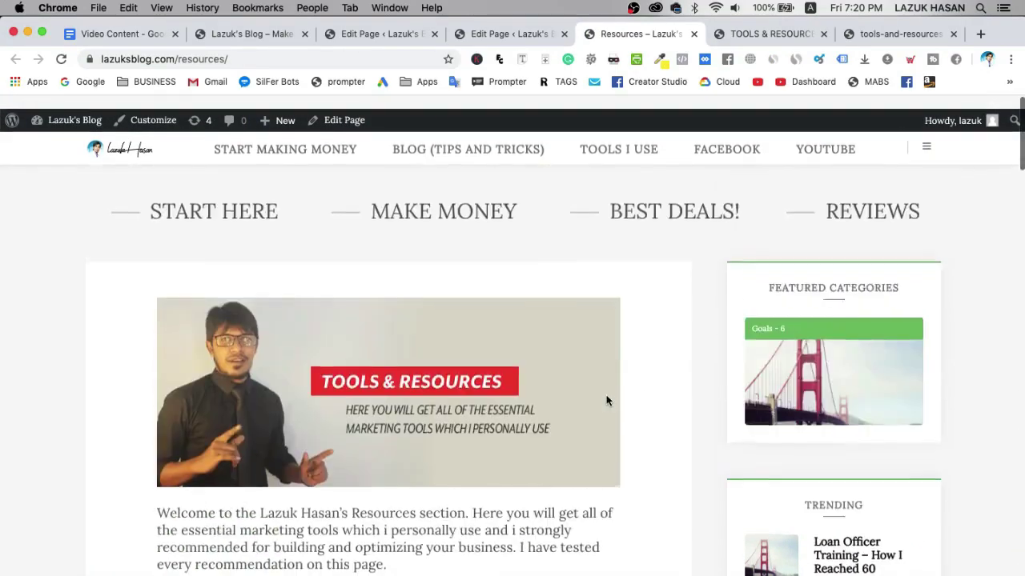
pyautogui.scroll(-3, 464, 358)
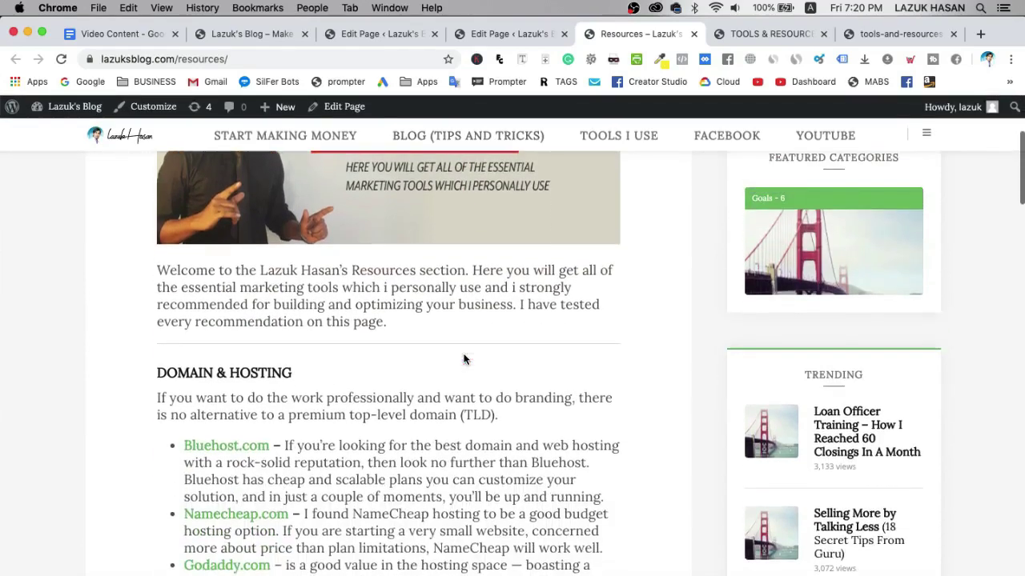
pyautogui.scroll(4, 532, 337)
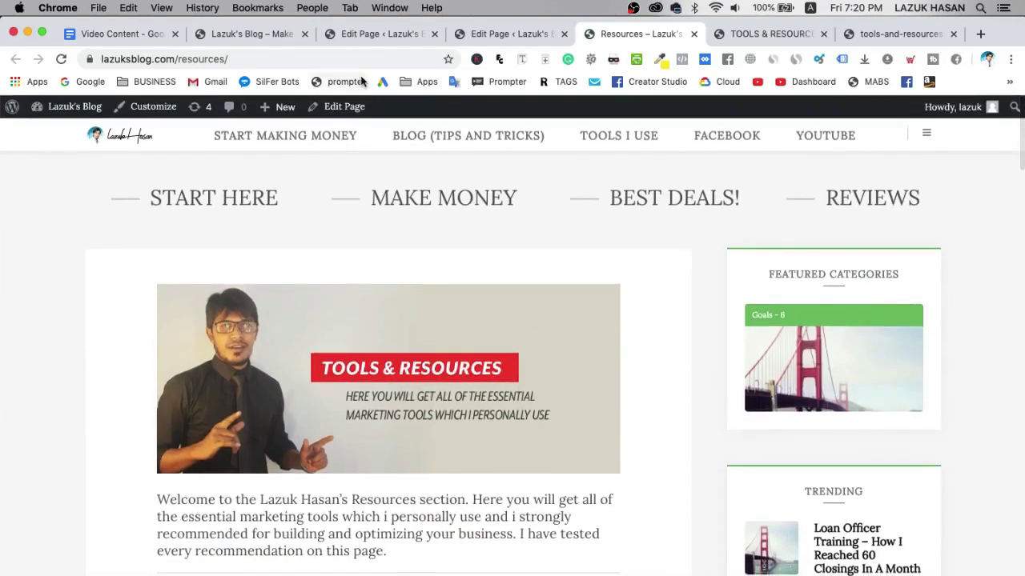
pyautogui.click(354, 61)
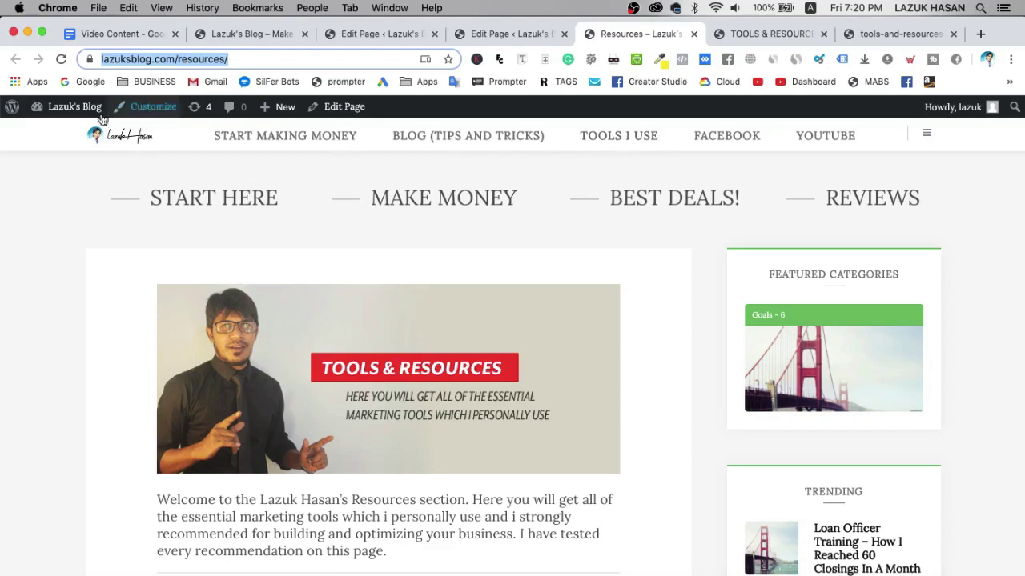
pyautogui.moveTo(72, 106)
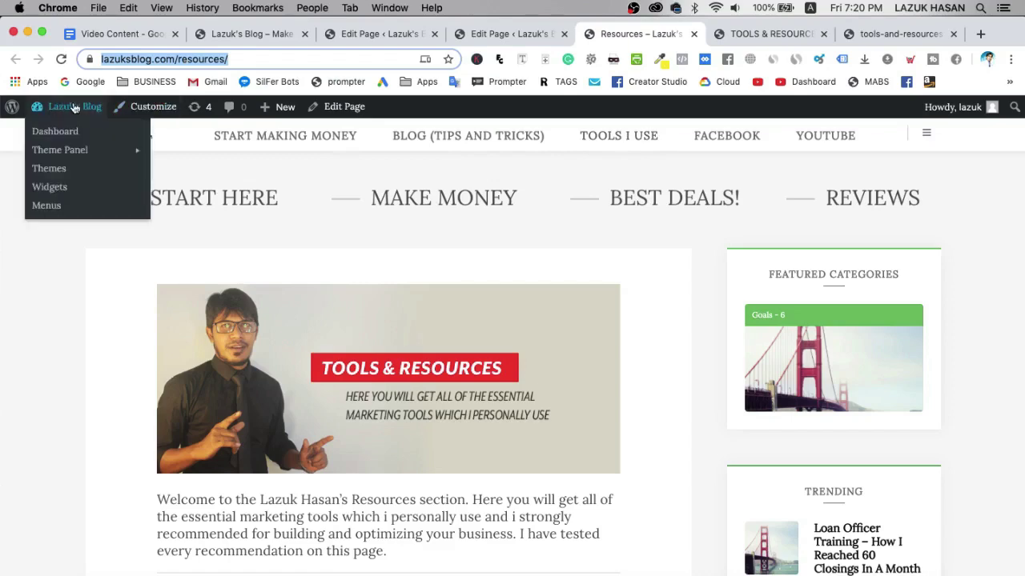
pyautogui.click(47, 206)
pyautogui.scroll(-3, 688, 352)
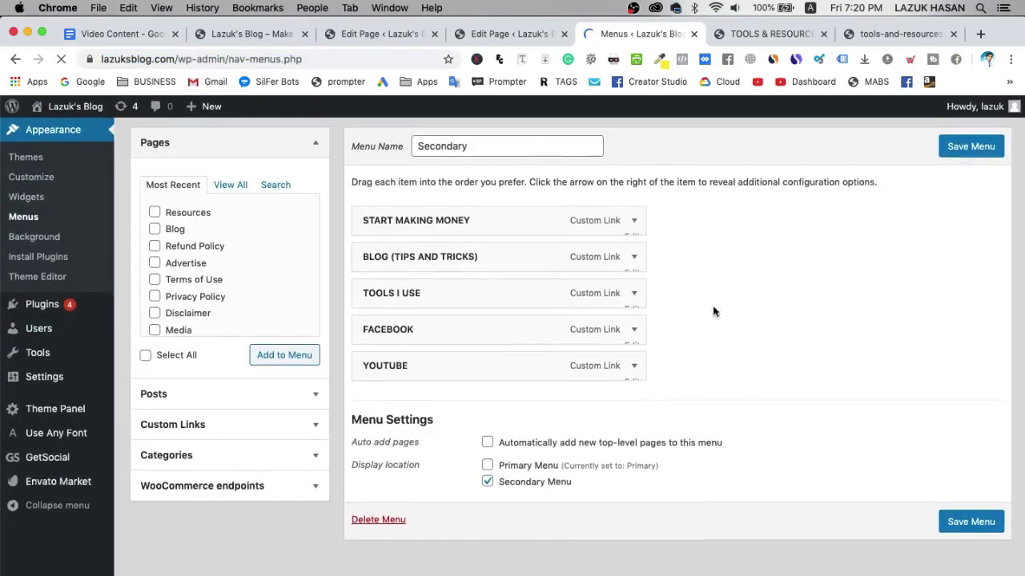
pyautogui.click(632, 295)
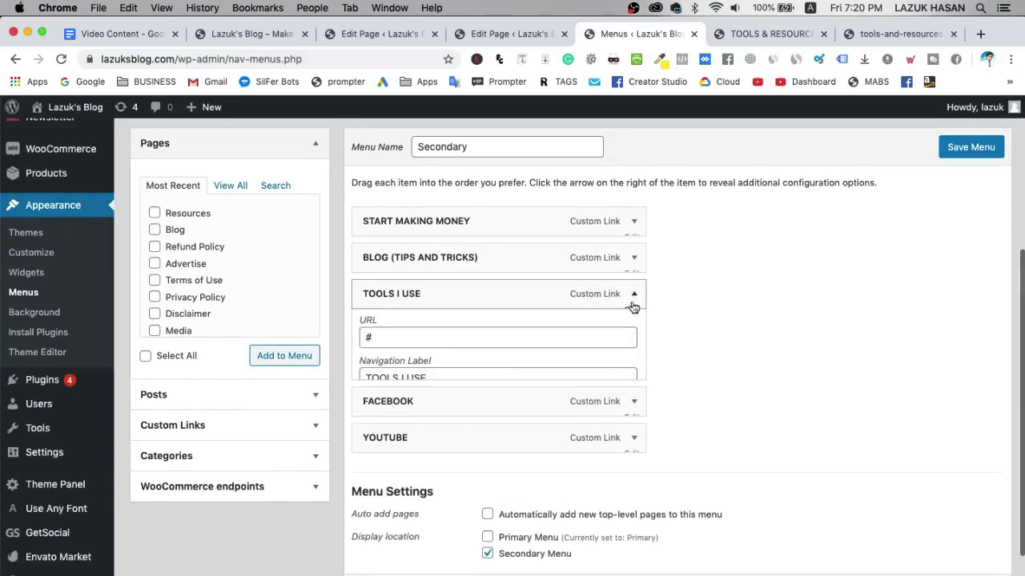
pyautogui.tripleClick(446, 344)
pyautogui.write('https://lazukblog.com/resources/')
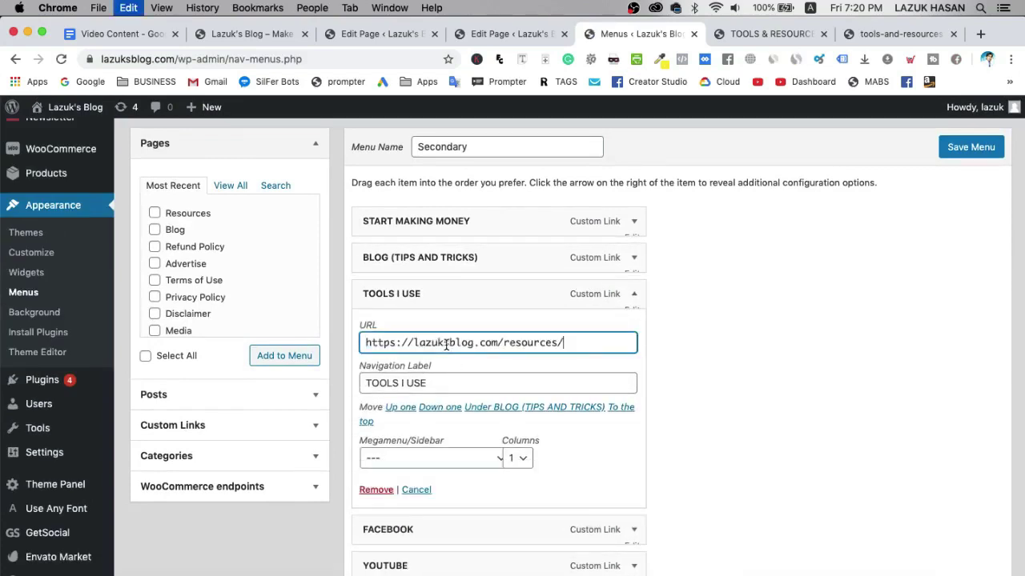
# Step: Save the Secondary menu, open the live homepage, and close the extra Edit Page tab
pyautogui.click(962, 144)
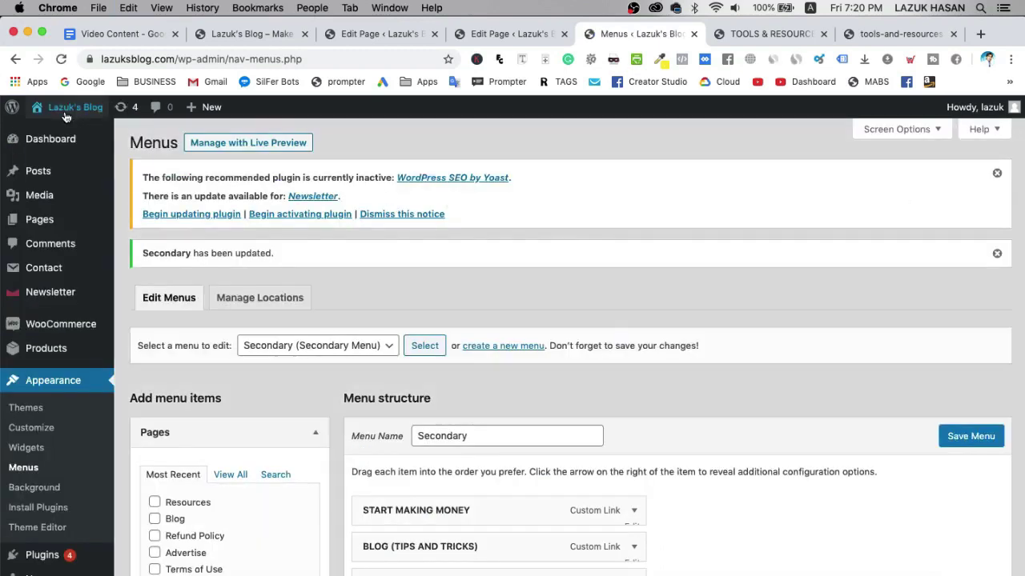
pyautogui.moveTo(64, 106)
pyautogui.click(53, 133)
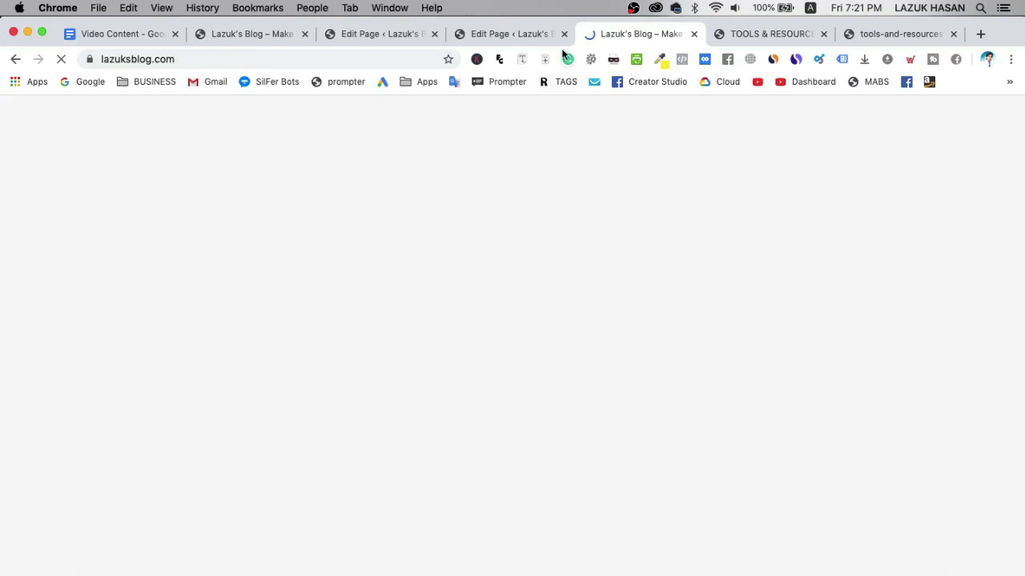
pyautogui.click(564, 34)
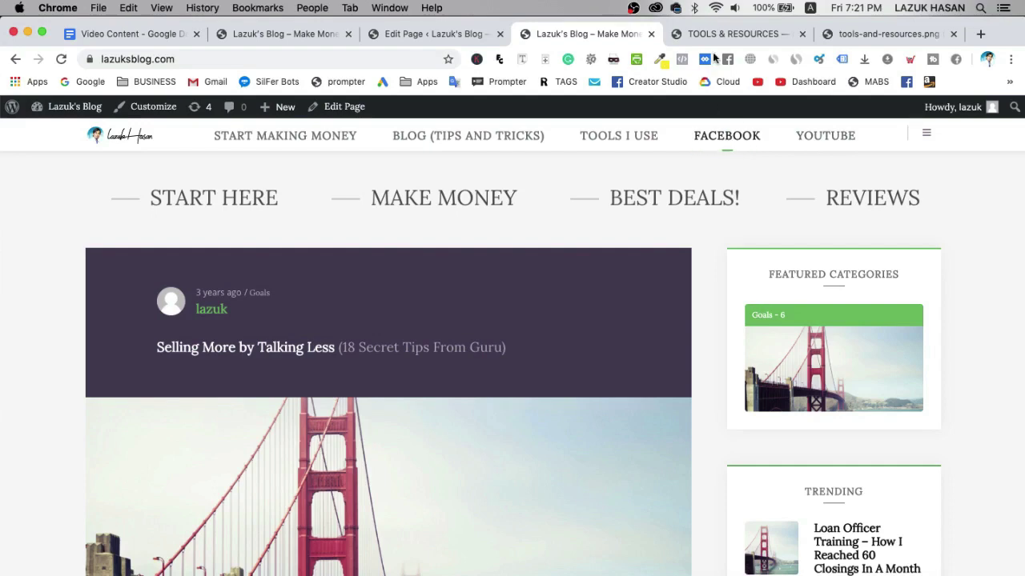
# Step: Open the menu editor in a new tab and look at the URL and Link Text fields for adding a custom link
pyautogui.moveTo(91, 116)
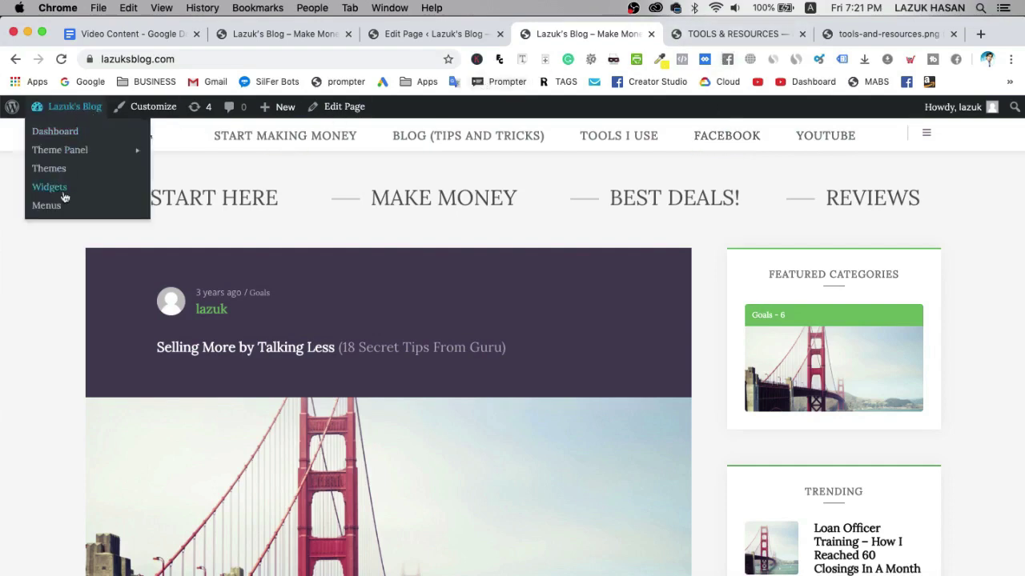
pyautogui.keyDown('super'); pyautogui.click(50, 214); pyautogui.keyUp('super')
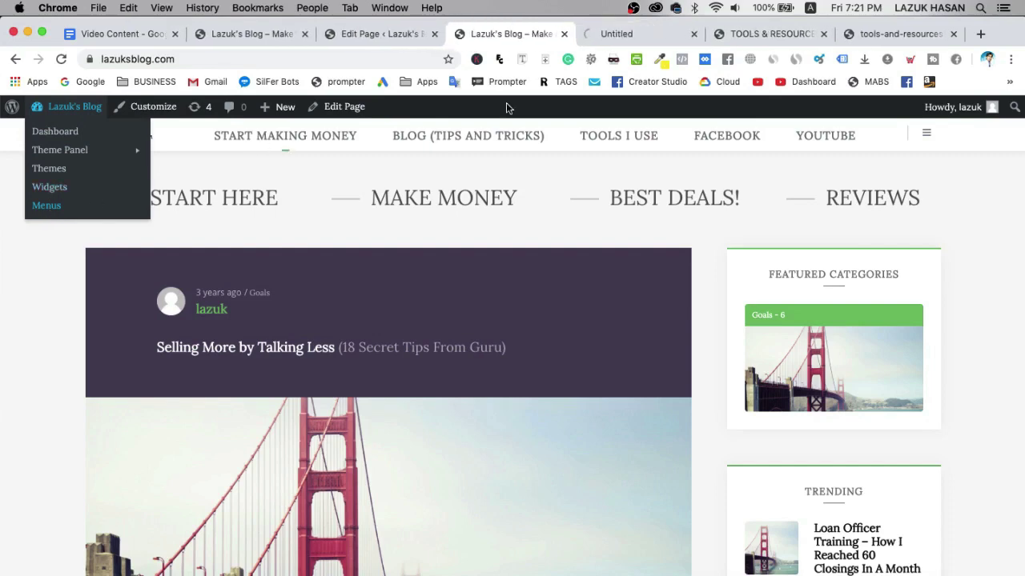
pyautogui.click(641, 33)
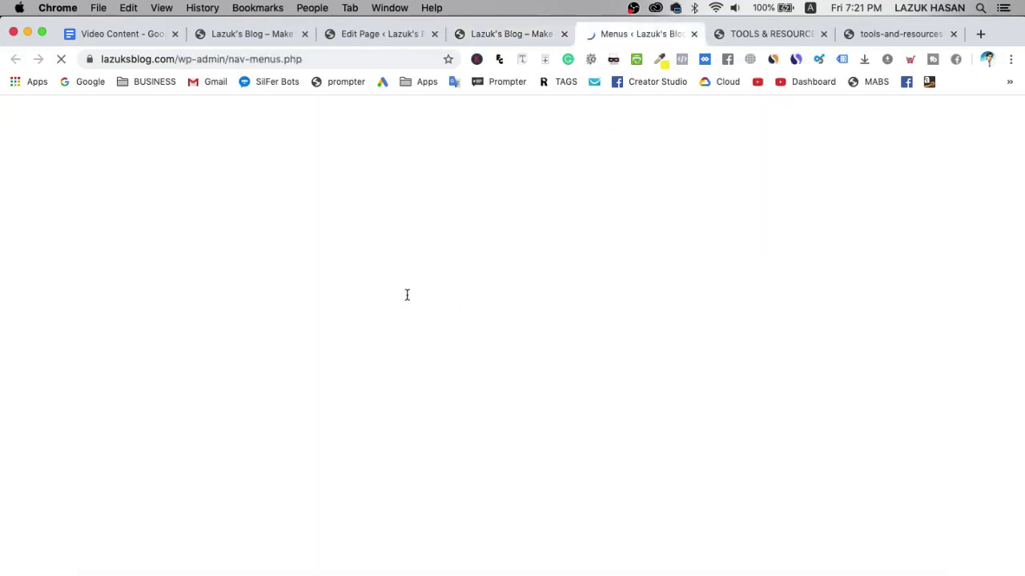
pyautogui.scroll(-5, 609, 303)
pyautogui.scroll(-1, 608, 305)
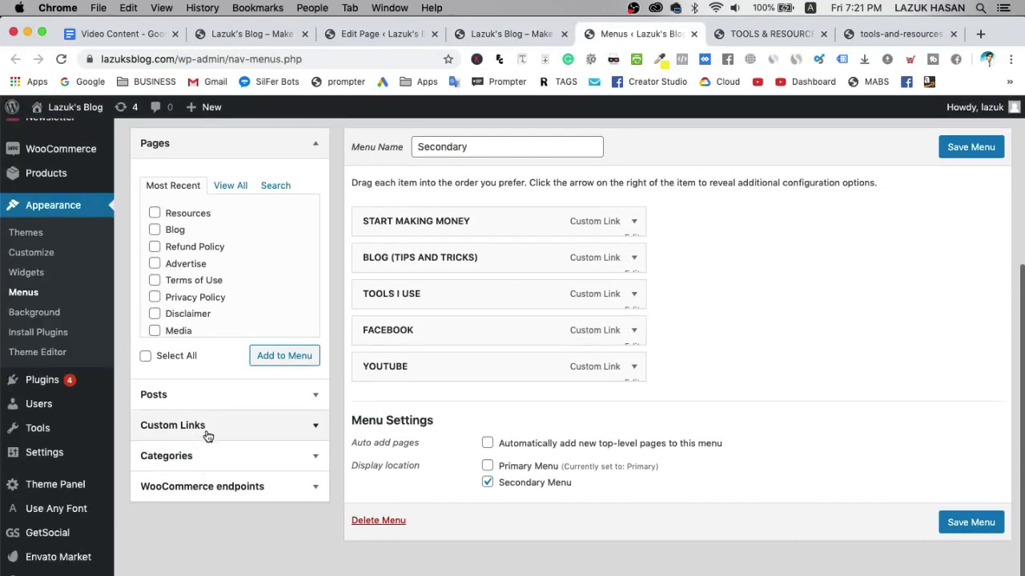
pyautogui.click(203, 429)
pyautogui.click(261, 250)
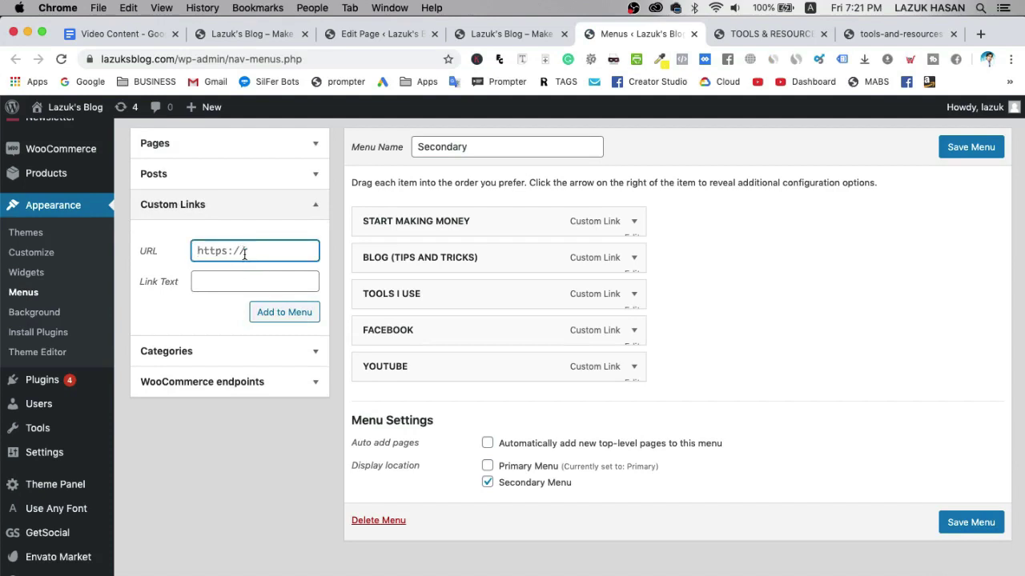
pyautogui.click(224, 282)
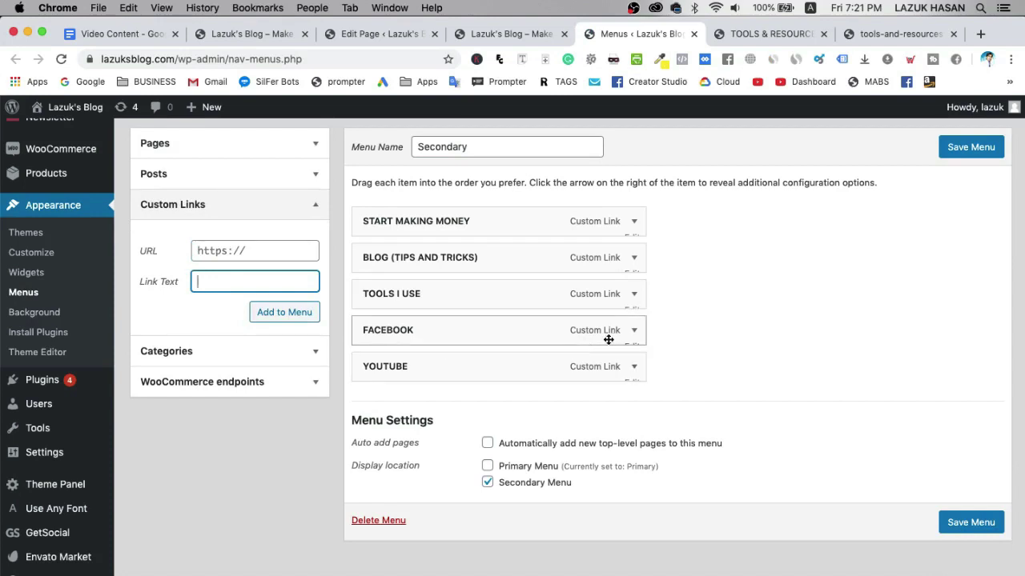
# Step: Expand the FACEBOOK item in the Secondary menu and examine its URL
pyautogui.click(635, 331)
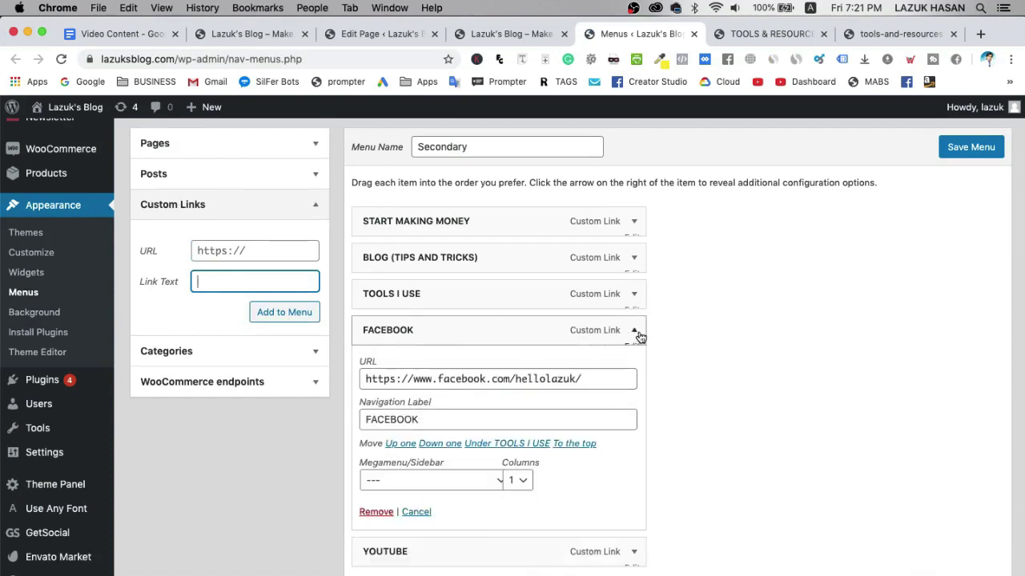
pyautogui.scroll(-2, 640, 335)
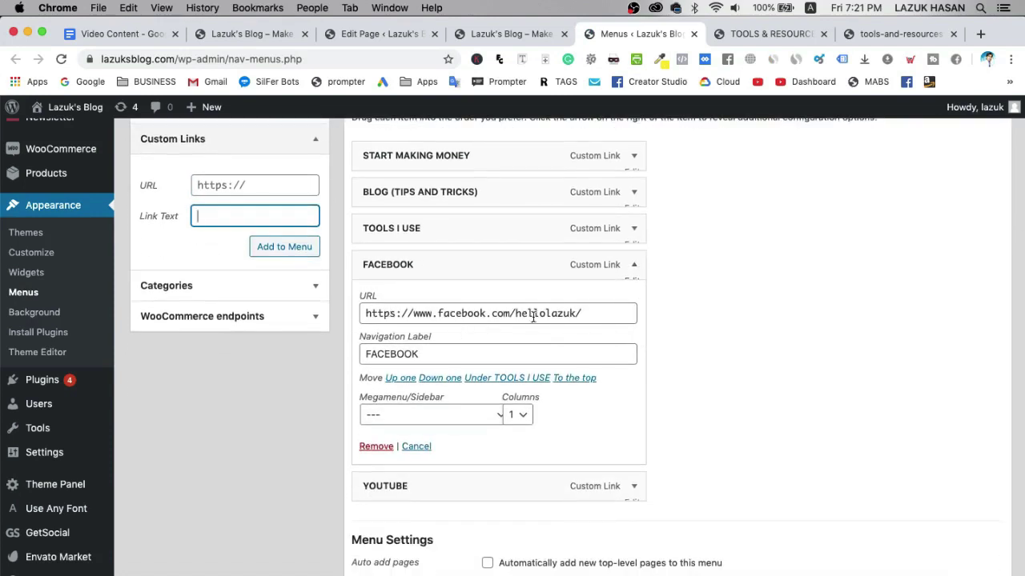
pyautogui.tripleClick(566, 312)
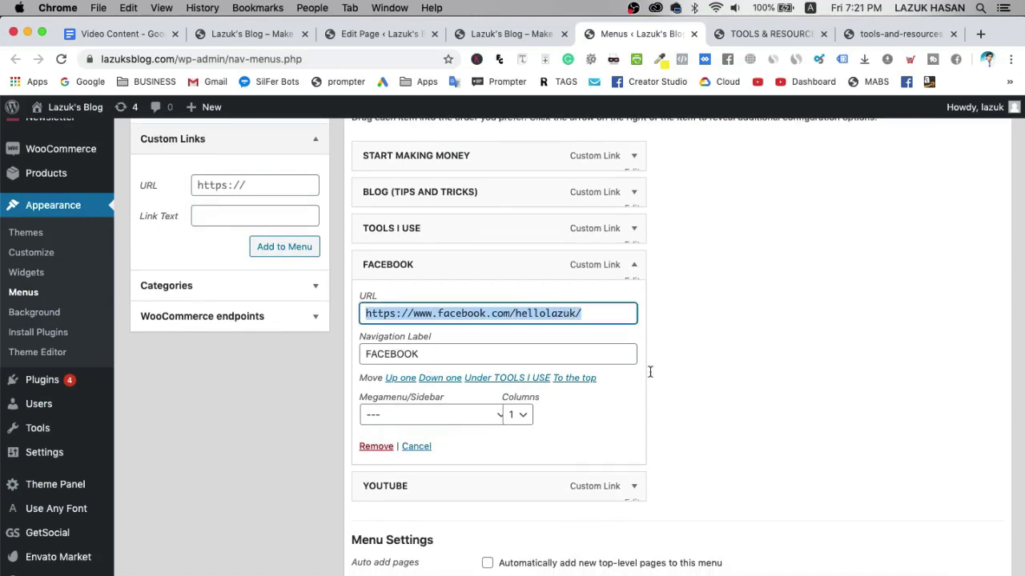
pyautogui.scroll(8, 802, 454)
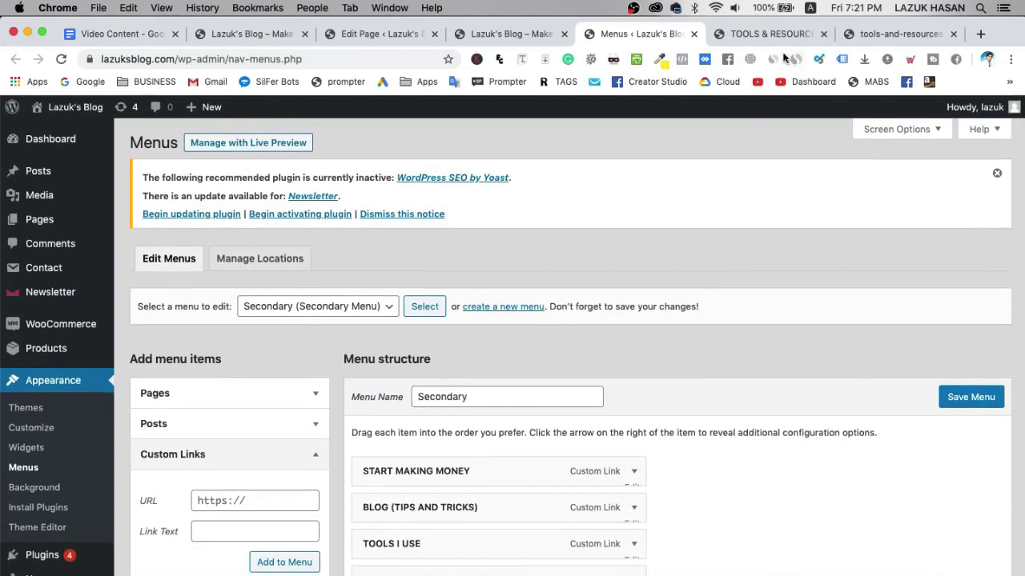
# Step: Follow the FACEBOOK link in the live site's header and return to the homepage
pyautogui.click(521, 38)
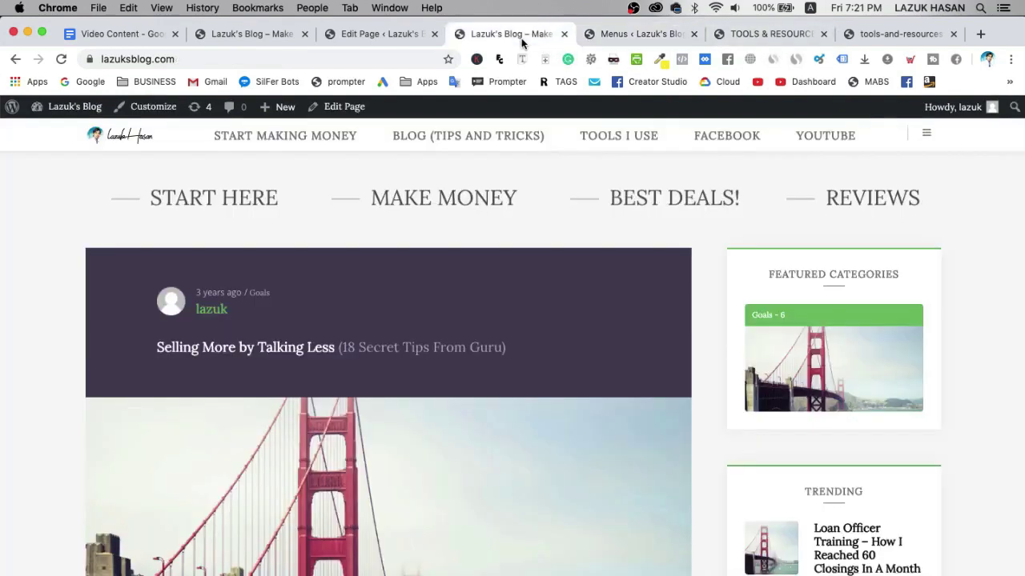
pyautogui.click(727, 150)
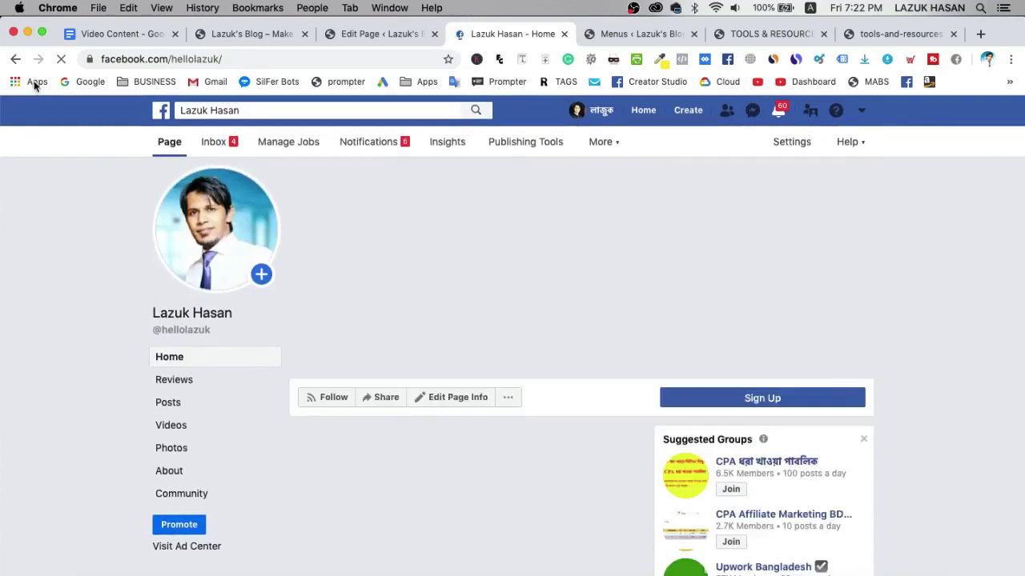
pyautogui.click(15, 60)
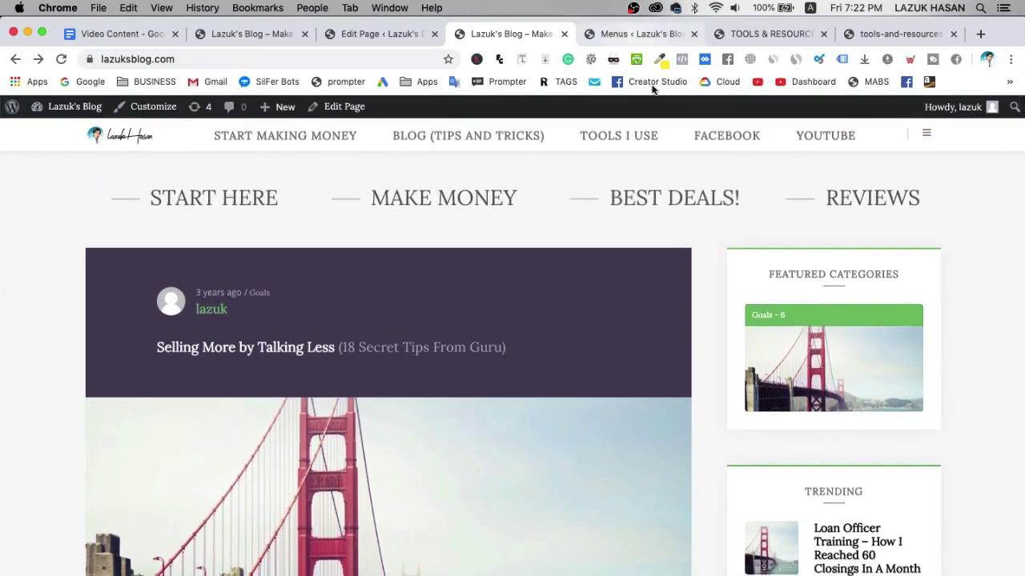
# Step: Open the header's FACEBOOK link in a separate tab and compare it with the homepage tab
pyautogui.keyDown('super'); pyautogui.click(718, 139); pyautogui.keyUp('super')
pyautogui.click(678, 37)
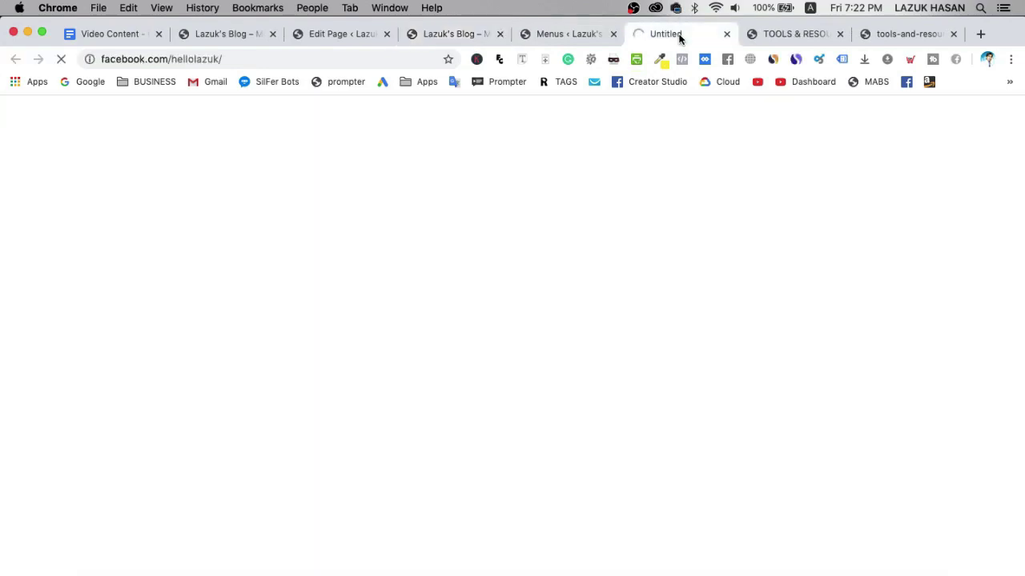
pyautogui.click(459, 36)
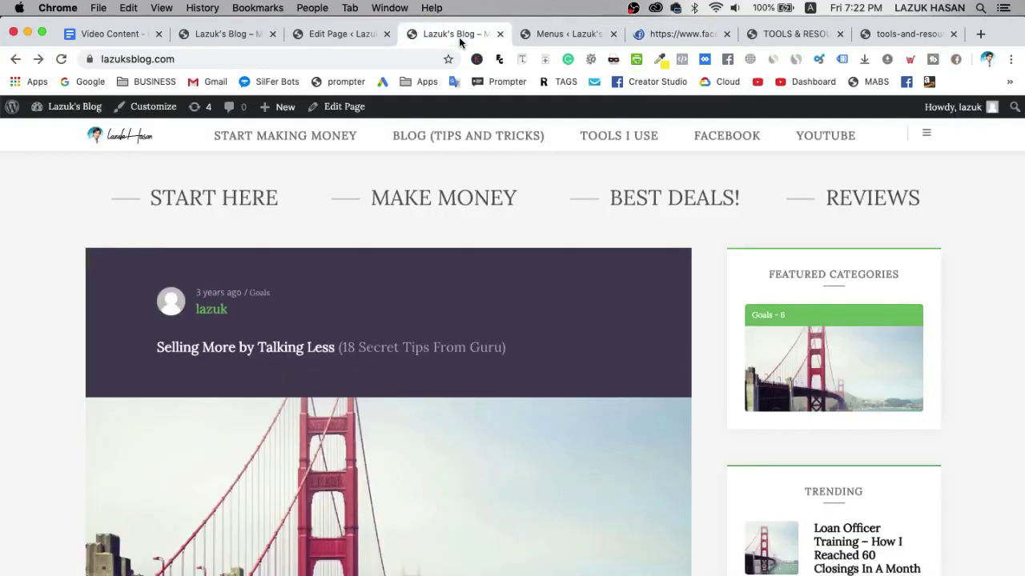
pyautogui.click(679, 40)
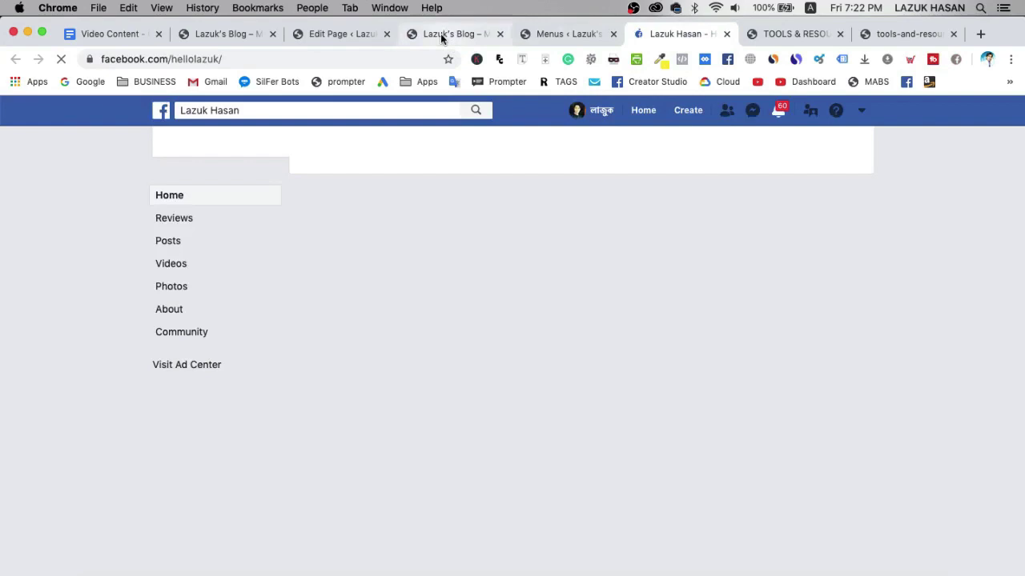
# Step: Close all browser tabs to the right of the live homepage
pyautogui.click(445, 35)
pyautogui.rightClick(444, 34)
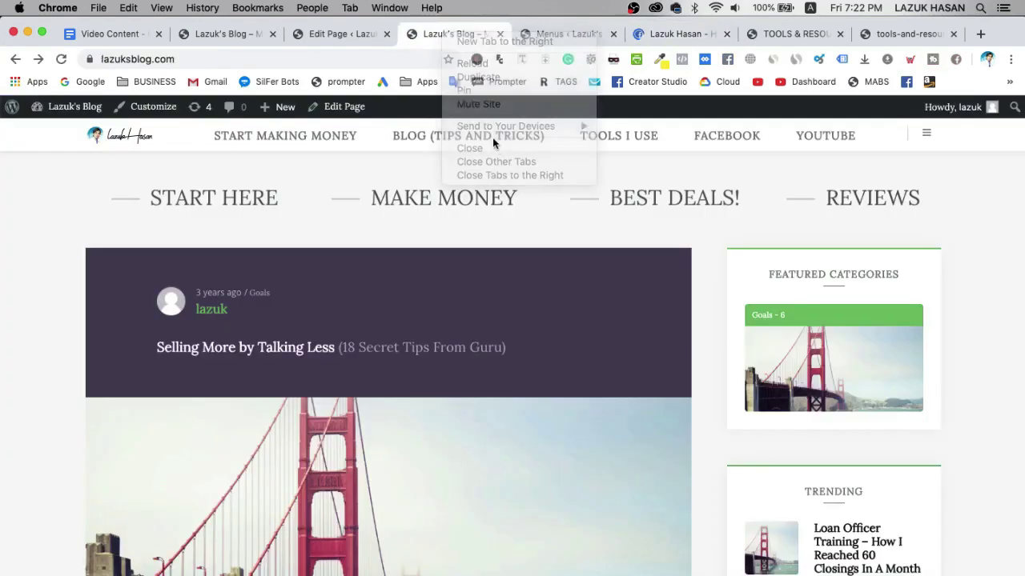
pyautogui.rightClick(443, 34)
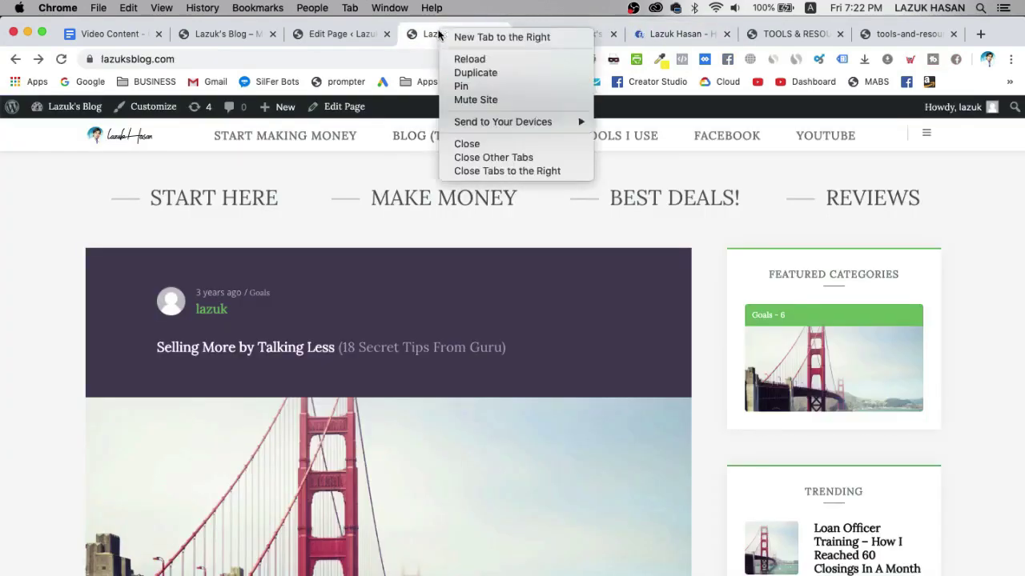
pyautogui.click(494, 172)
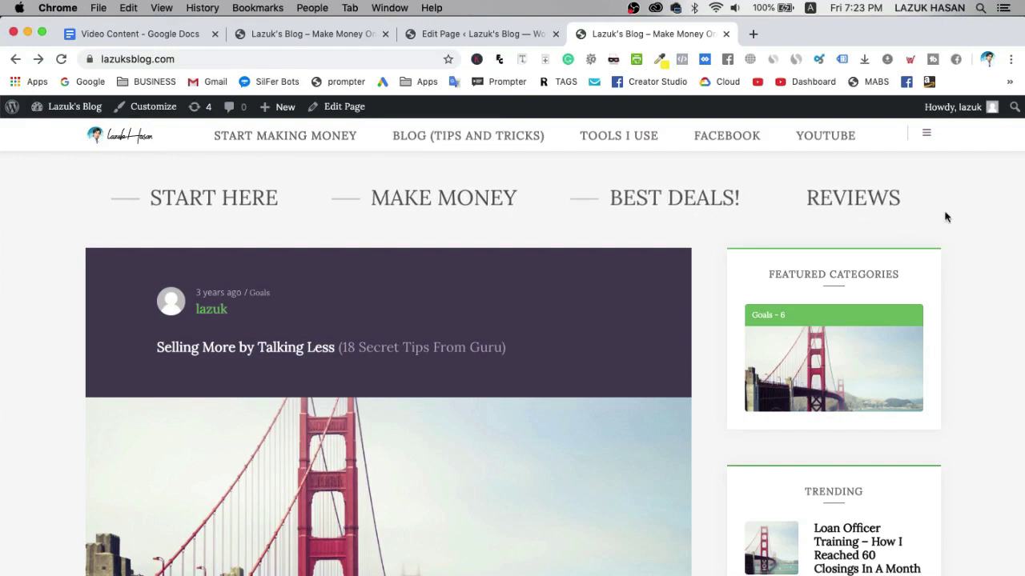
pyautogui.scroll(-1, 980, 222)
pyautogui.scroll(1, 975, 223)
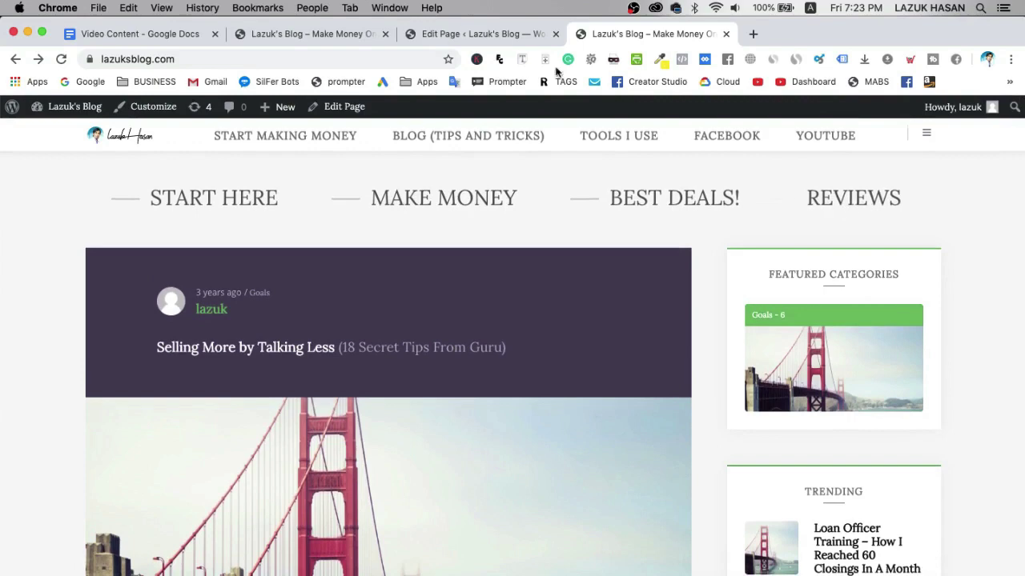
# Step: Close the duplicate homepage tab, open the post categories from the Edit Page tab, and look through the category list for Reviews
pyautogui.click(385, 35)
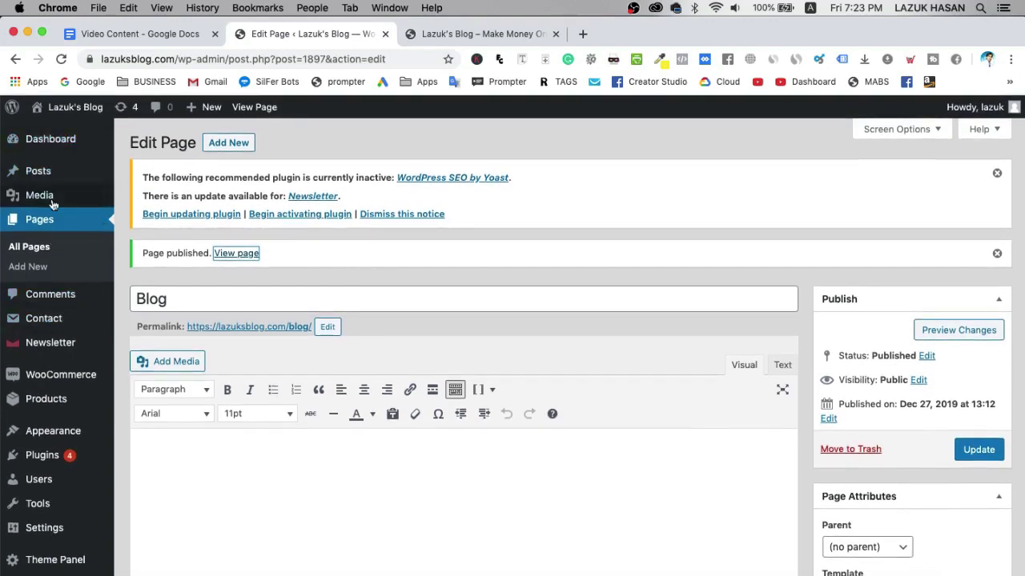
pyautogui.moveTo(51, 184)
pyautogui.click(162, 222)
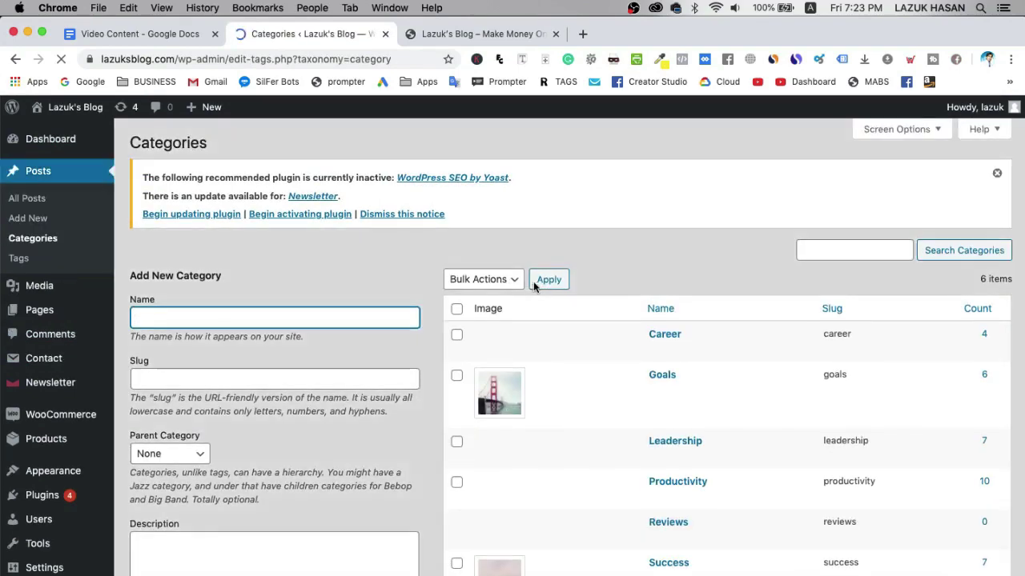
pyautogui.scroll(-4, 534, 286)
pyautogui.scroll(4, 534, 286)
pyautogui.scroll(-1, 633, 414)
pyautogui.scroll(-1, 633, 414)
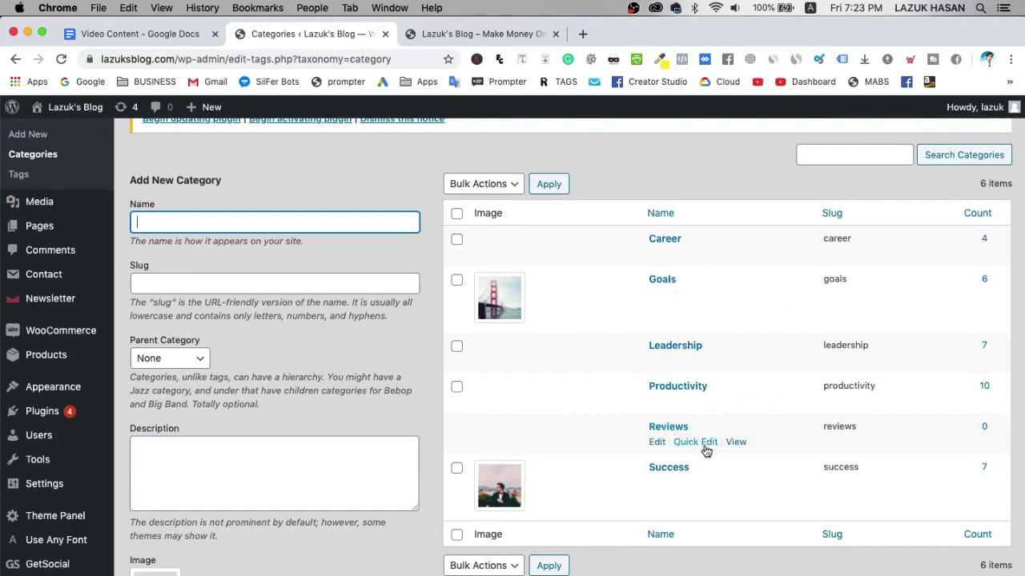
# Step: Open the menu editor in a new tab from the live homepage and look over the Secondary menu's items
pyautogui.click(471, 39)
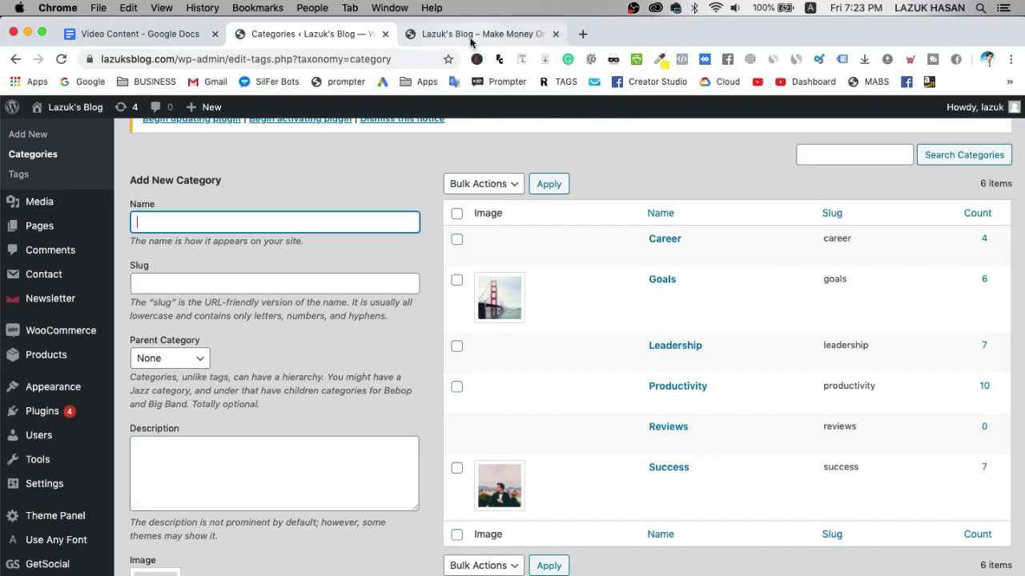
pyautogui.moveTo(75, 109)
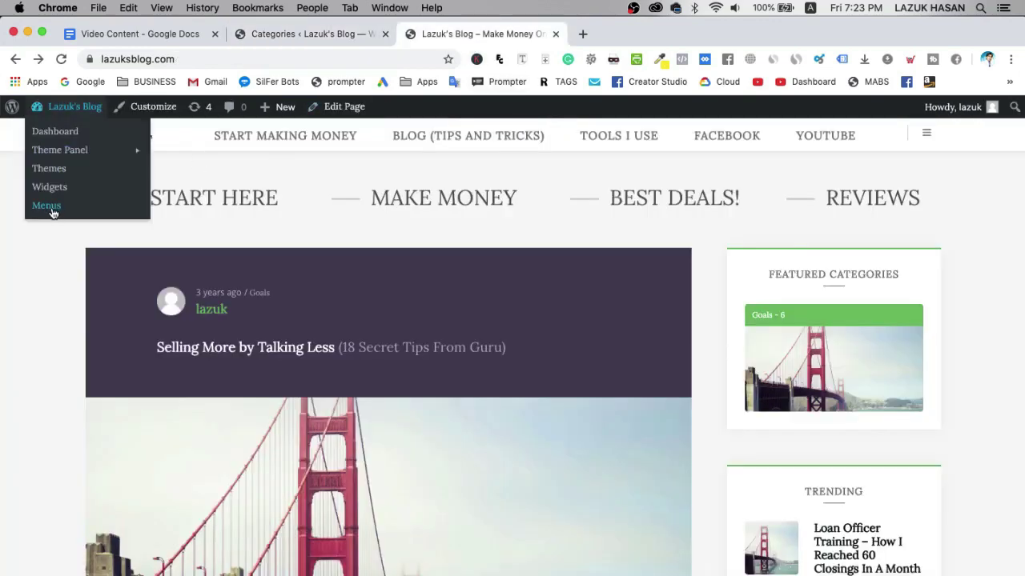
pyautogui.keyDown('super'); pyautogui.click(52, 210); pyautogui.keyUp('super')
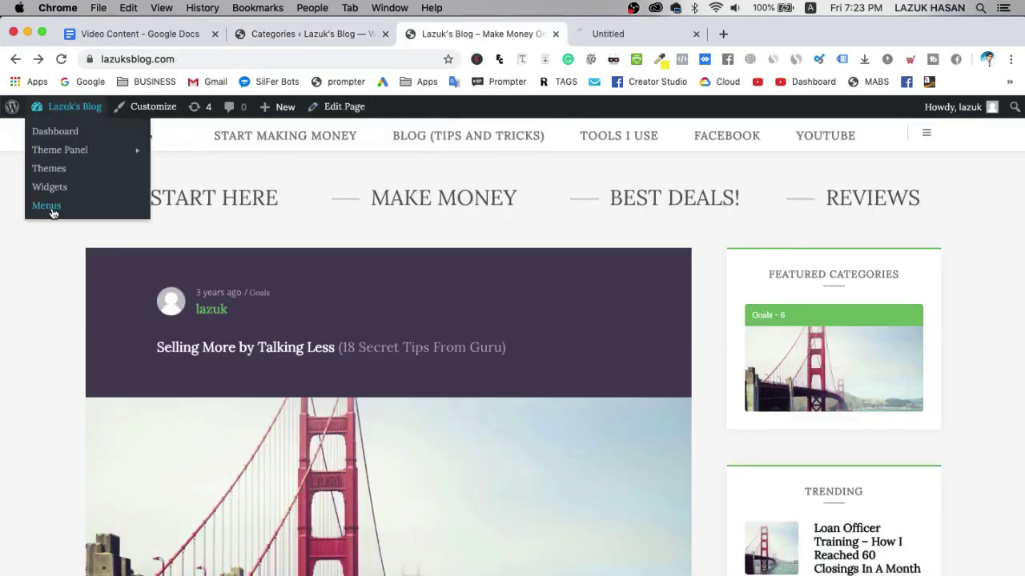
pyautogui.click(661, 37)
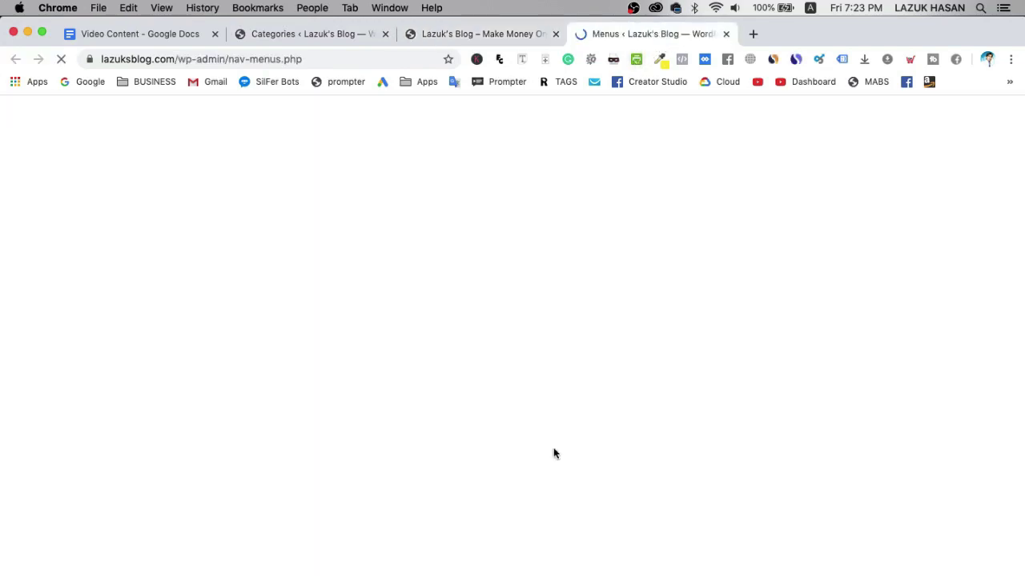
pyautogui.scroll(-5, 632, 336)
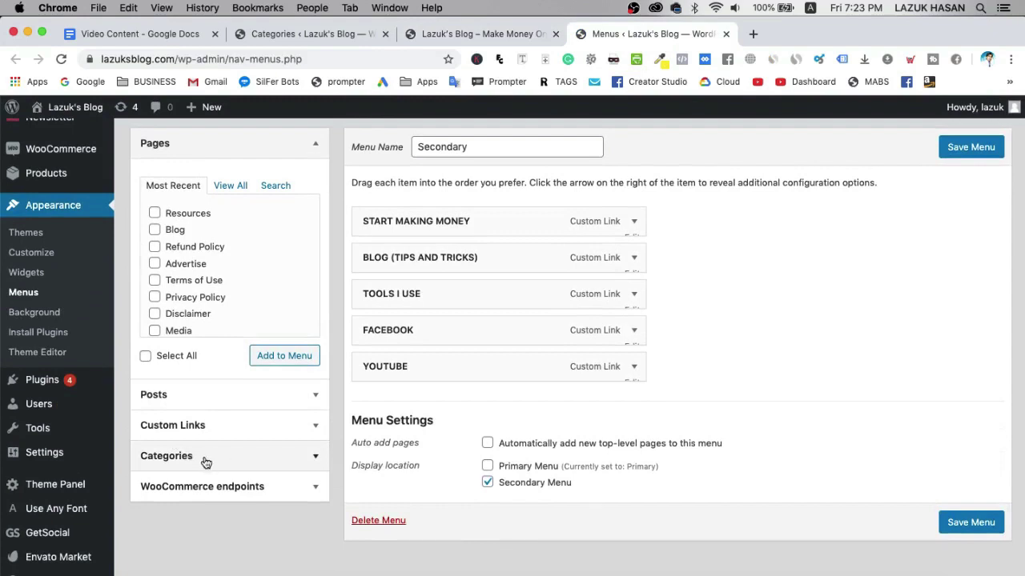
pyautogui.scroll(5, 430, 294)
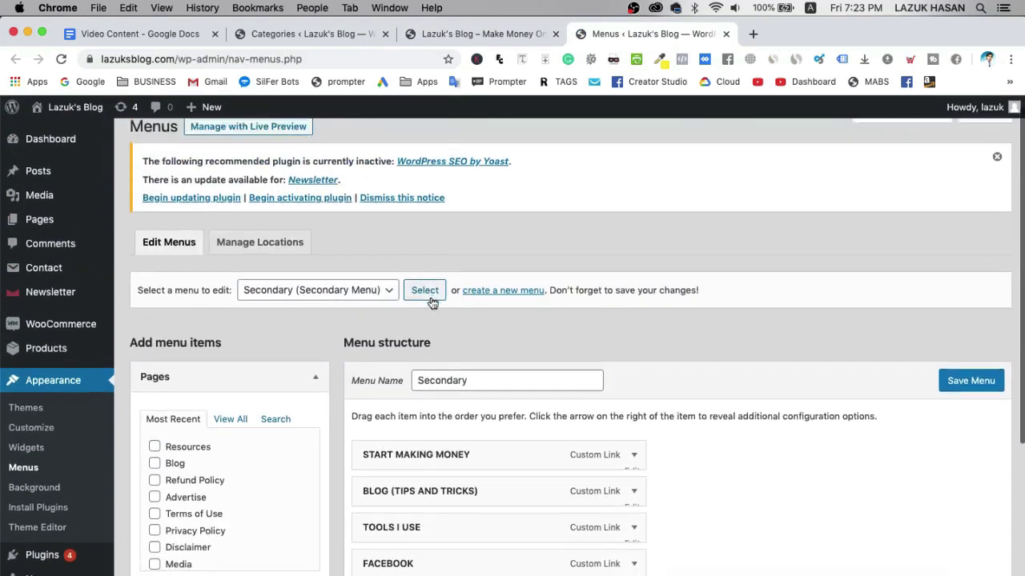
# Step: Load the Primary menu for editing and look over its items down to the REVIEWS category
pyautogui.click(363, 280)
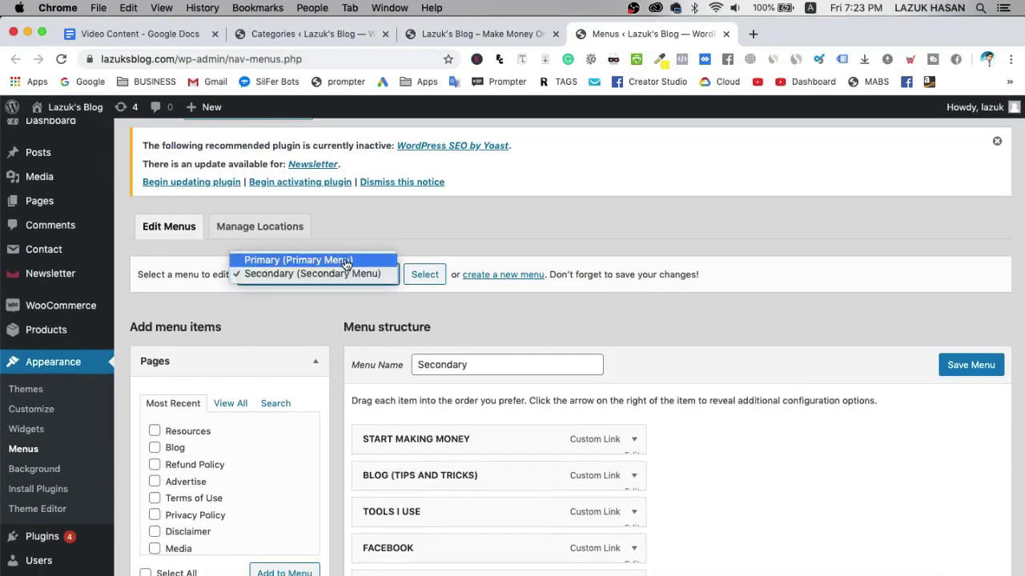
pyautogui.click(346, 261)
pyautogui.click(425, 275)
pyautogui.scroll(-4, 791, 427)
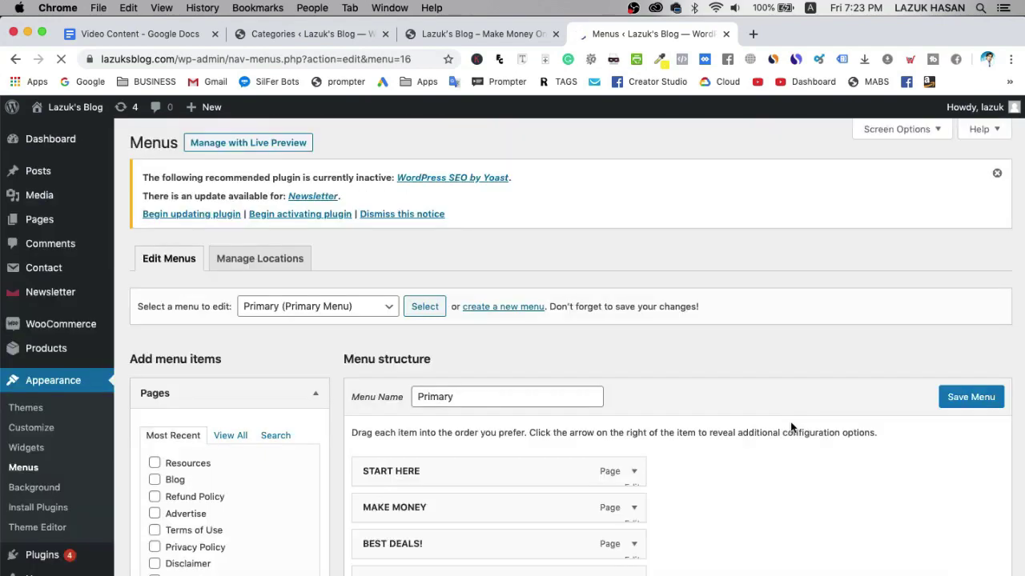
pyautogui.scroll(-3, 791, 428)
pyautogui.scroll(-2, 790, 427)
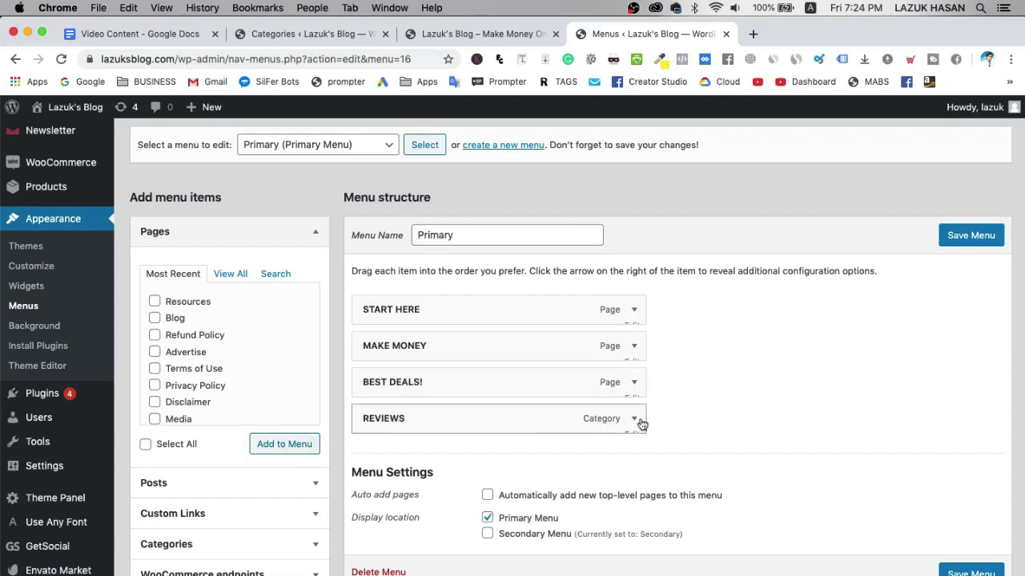
# Step: Add the Reviews category to the Primary menu as another item from the full category list
pyautogui.scroll(-2, 602, 452)
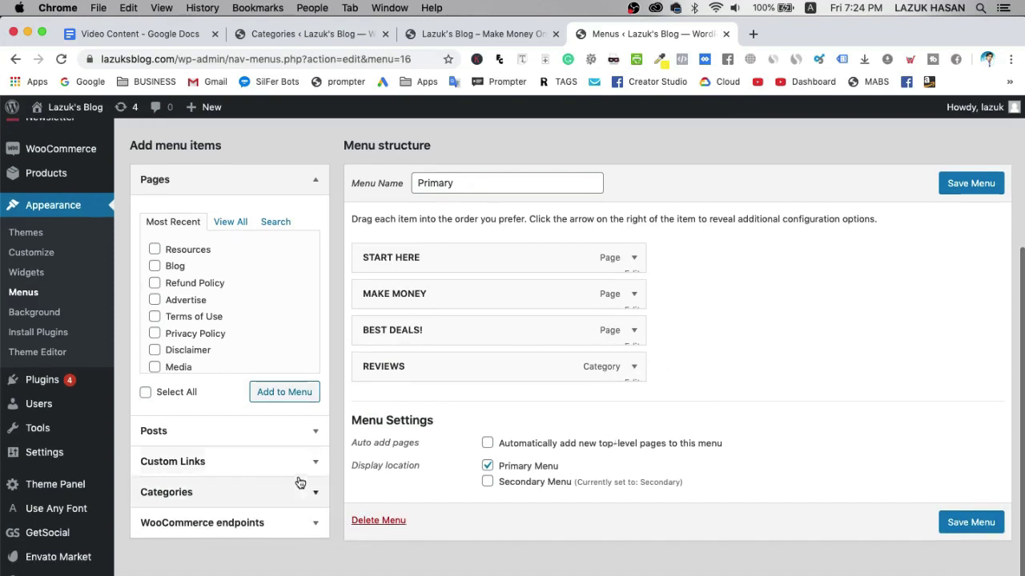
pyautogui.click(270, 501)
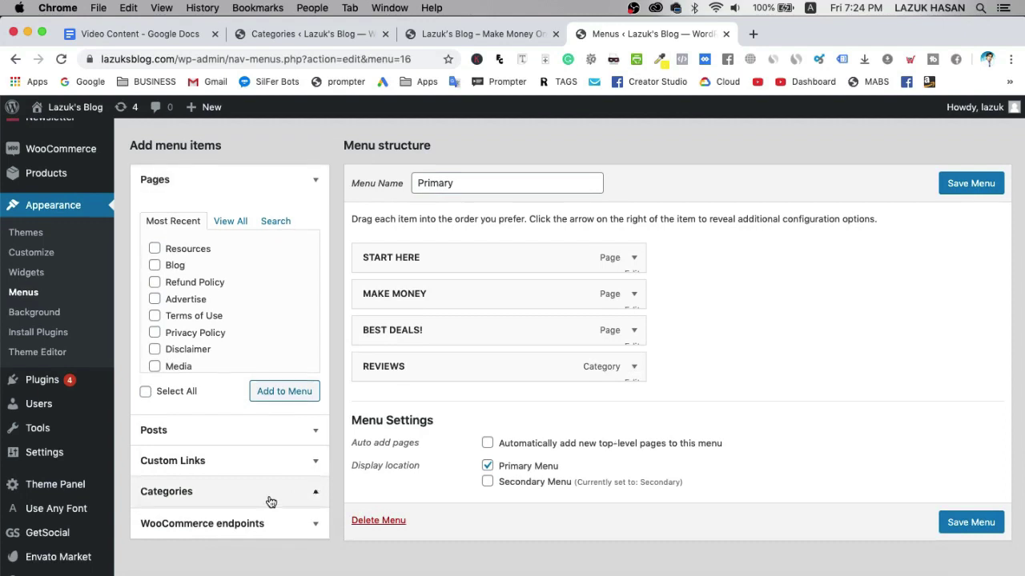
pyautogui.click(224, 317)
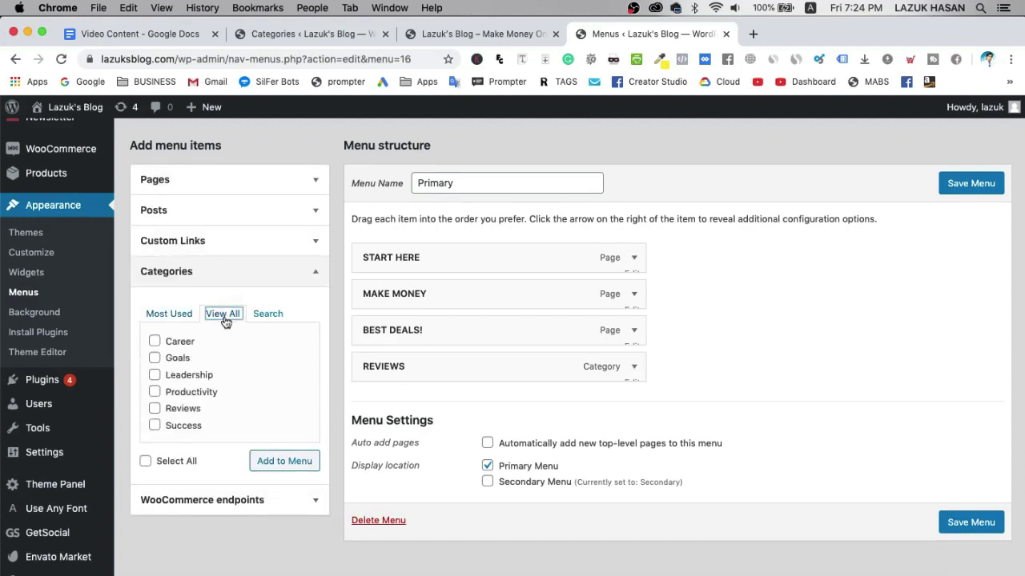
pyautogui.click(155, 409)
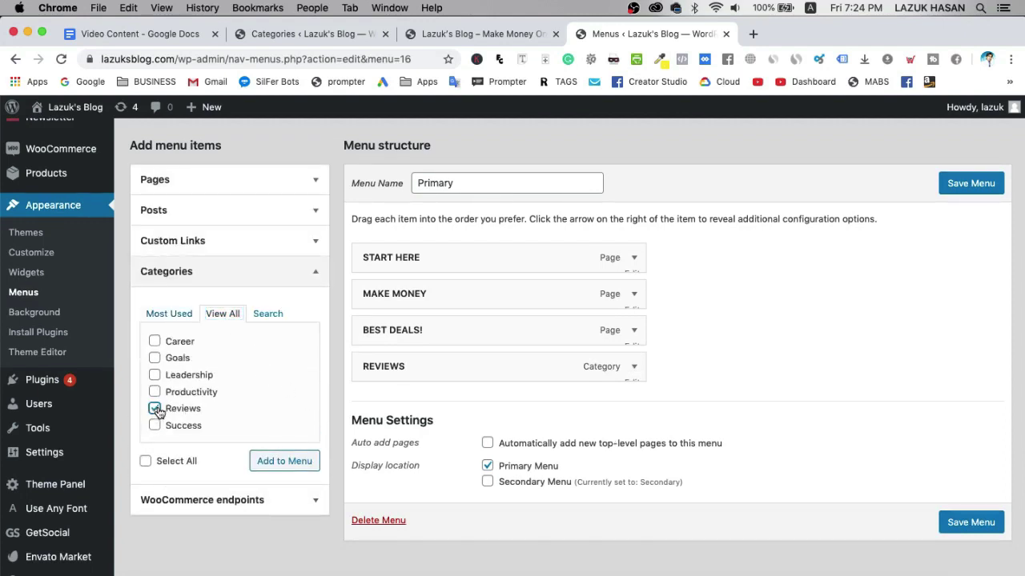
pyautogui.click(285, 465)
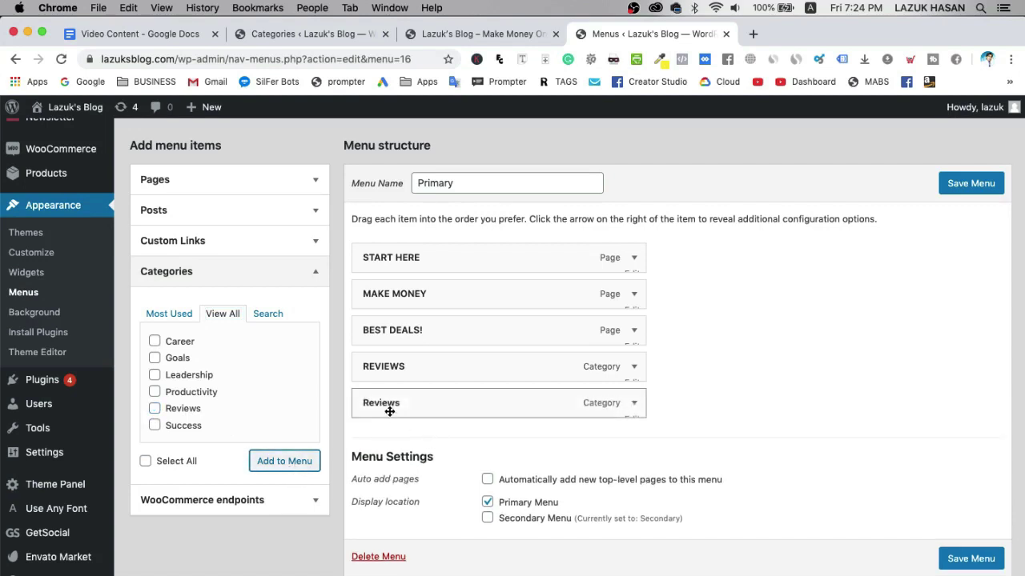
# Step: Set the newly added Reviews item's navigation label to REVIEWS, and remove that duplicate item from the menu
pyautogui.click(632, 403)
pyautogui.doubleClick(433, 454)
pyautogui.write('REVIEWS')
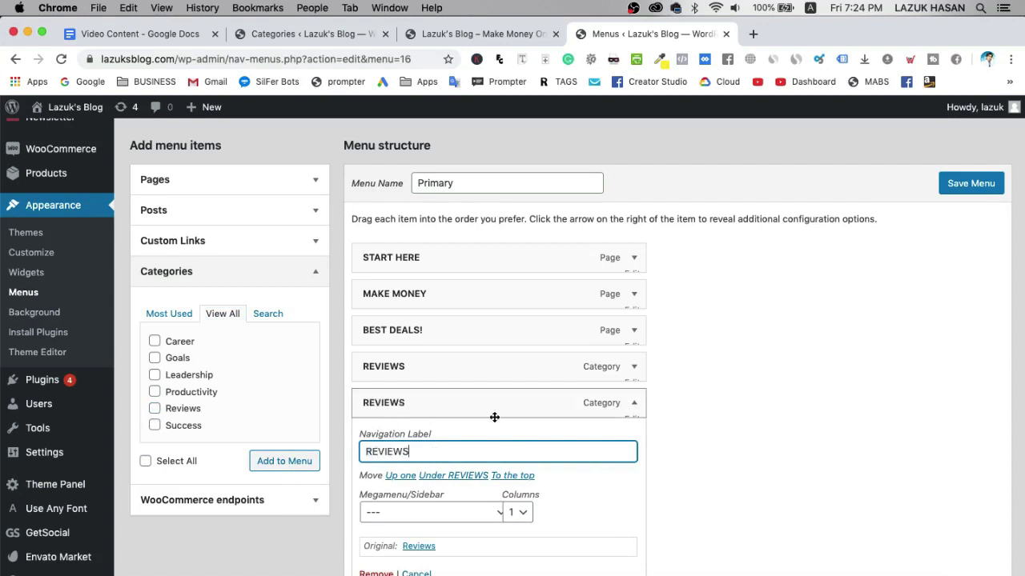
pyautogui.scroll(-2, 629, 435)
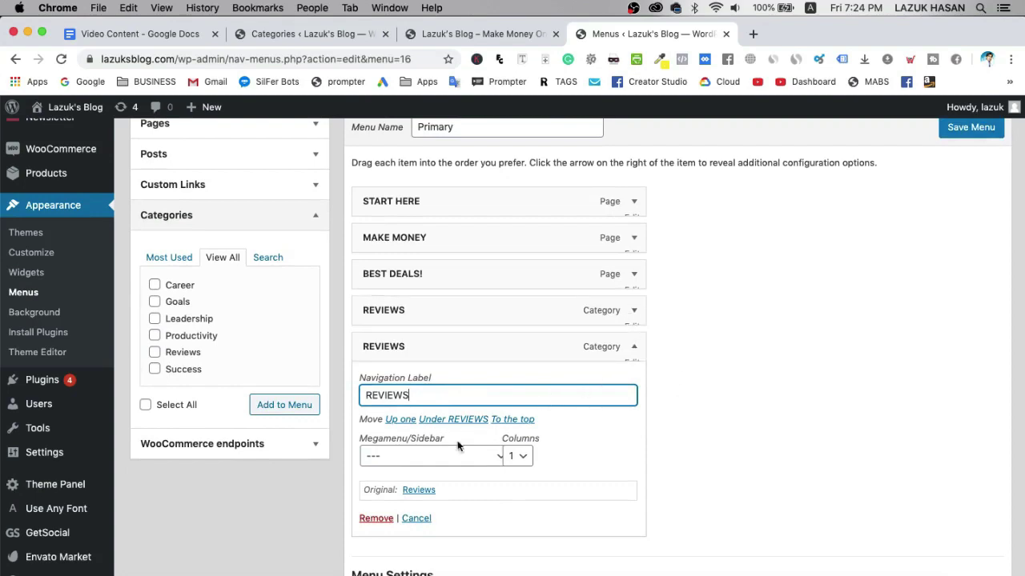
pyautogui.scroll(-3, 796, 421)
pyautogui.scroll(5, 841, 377)
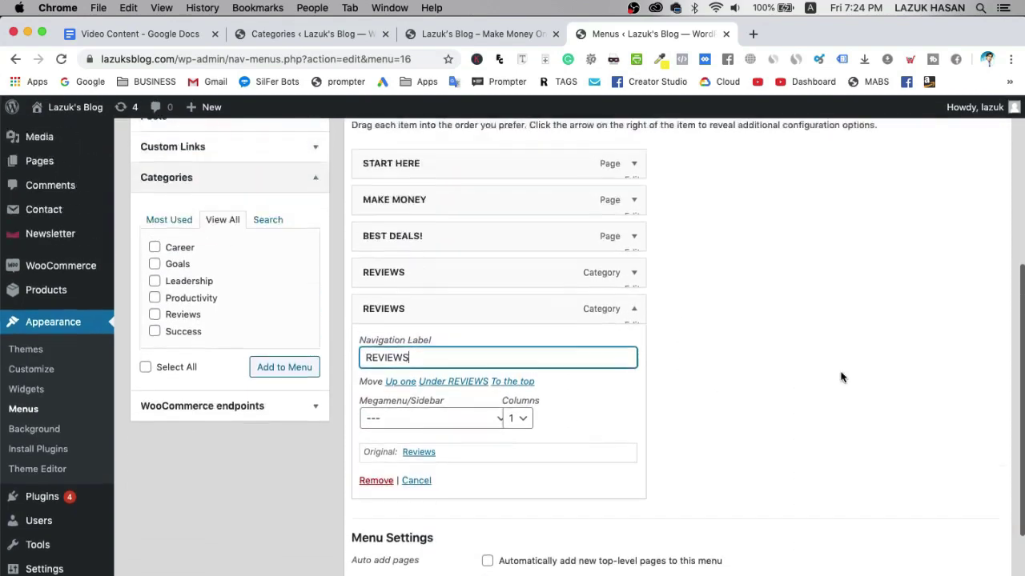
pyautogui.scroll(-1, 480, 389)
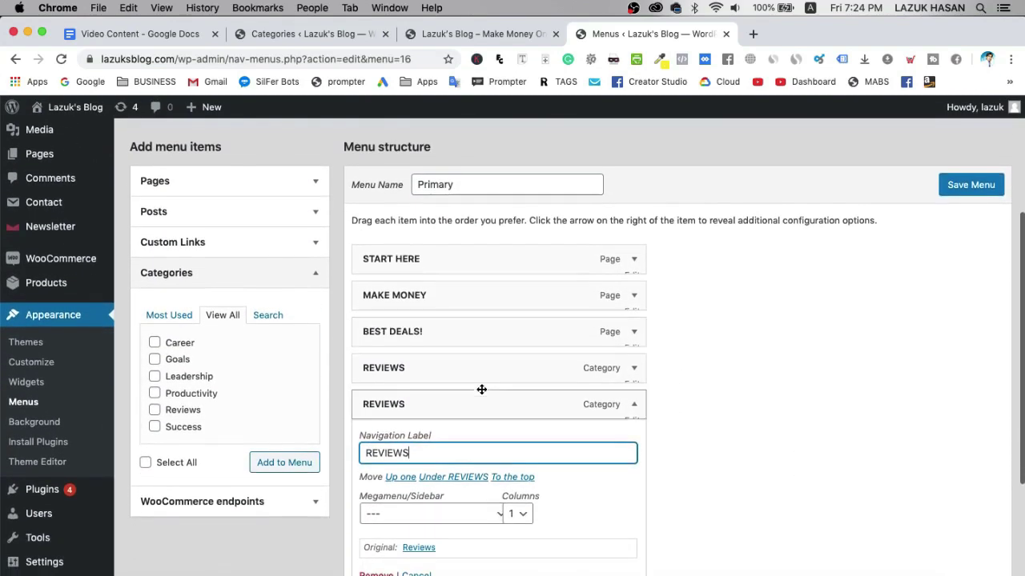
pyautogui.scroll(-2, 417, 389)
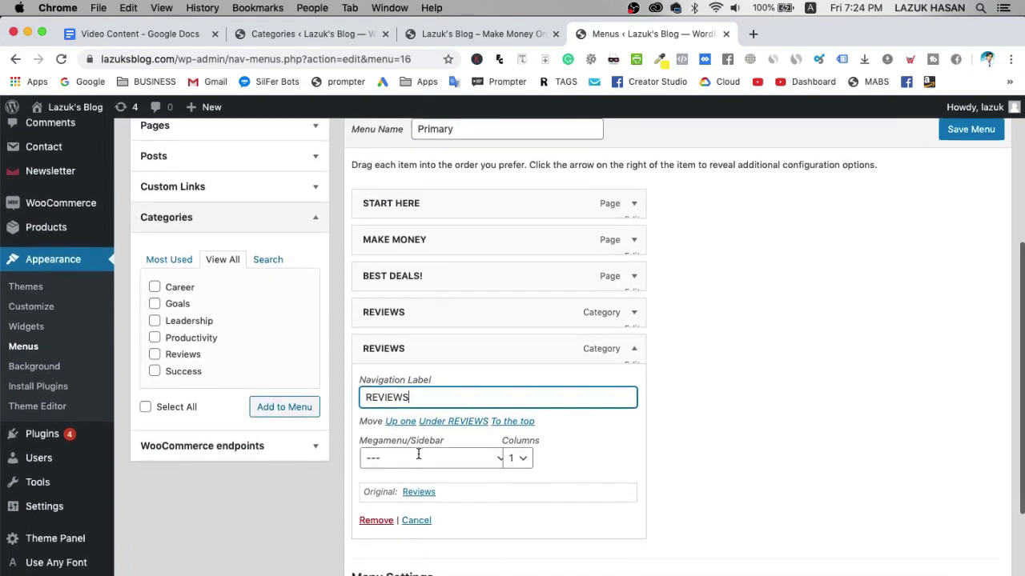
pyautogui.click(375, 520)
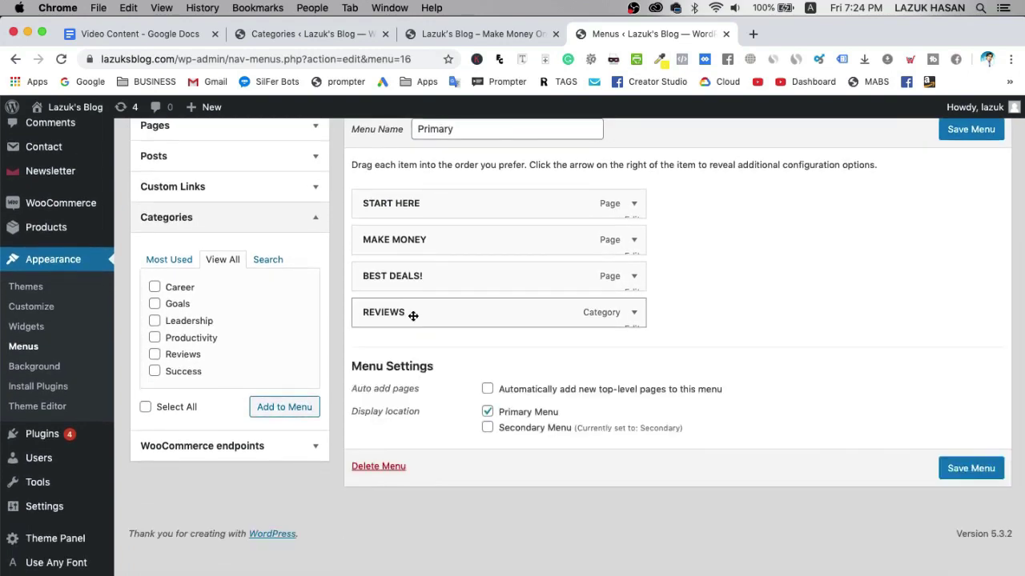
# Step: Open the REVIEWS category page on the live site and compare it with the REVIEWS item in the menu editor
pyautogui.click(455, 34)
pyautogui.click(890, 208)
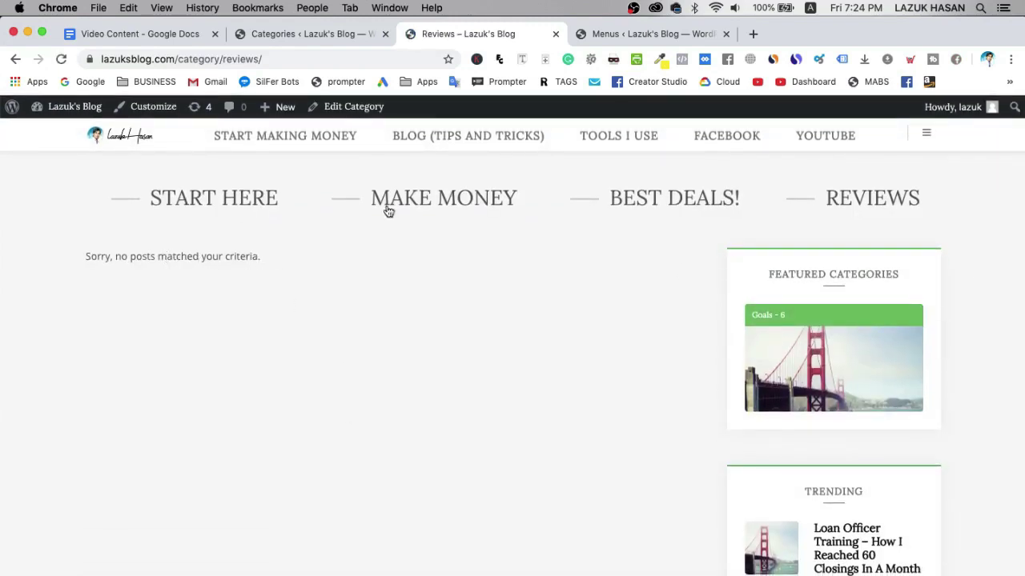
pyautogui.click(647, 33)
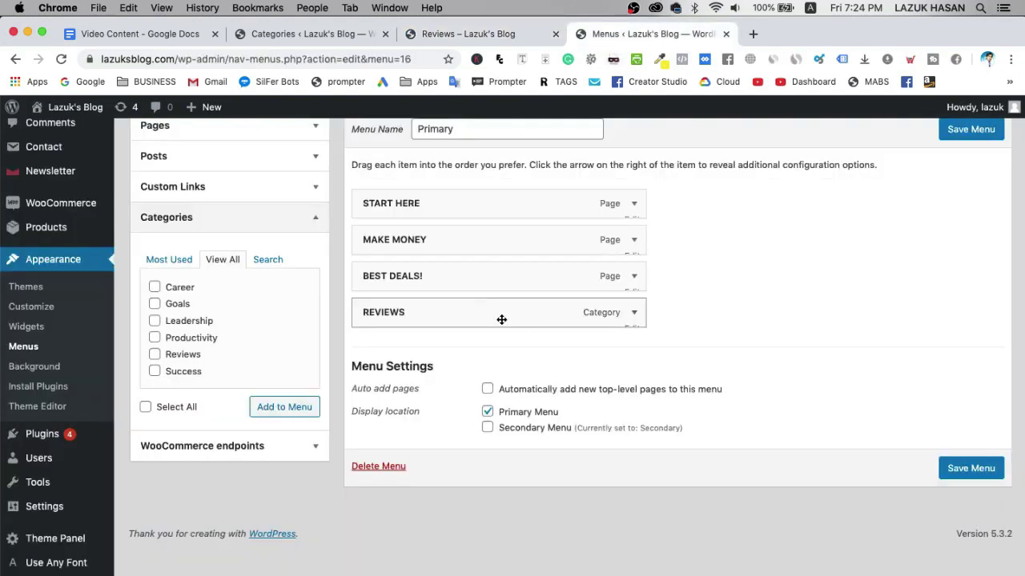
pyautogui.click(491, 36)
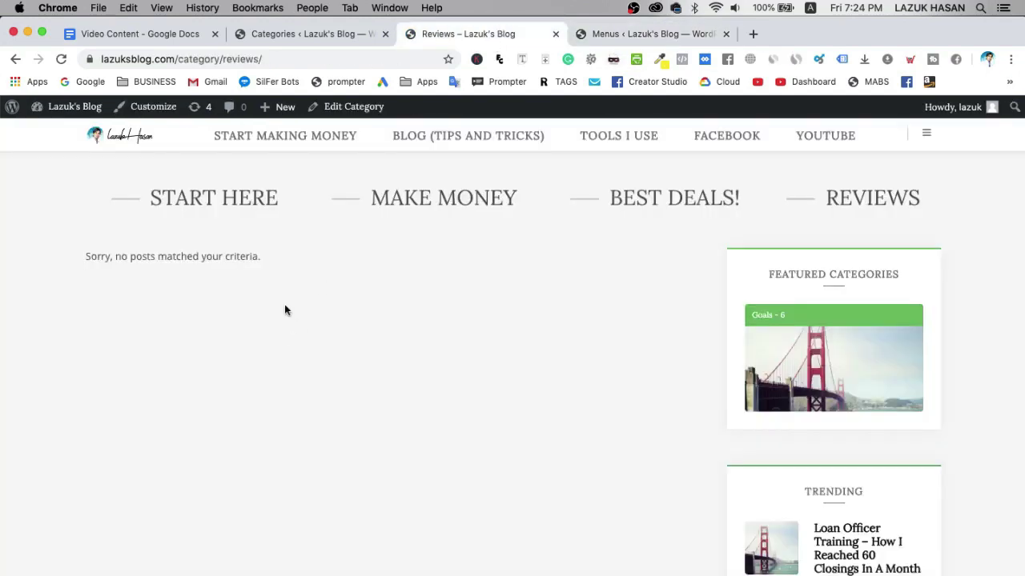
# Step: Open the list of all posts and use Quick Edit to add the Reviews category to "Business Development How to Unlock More Leads and Sales Fast"
pyautogui.click(317, 36)
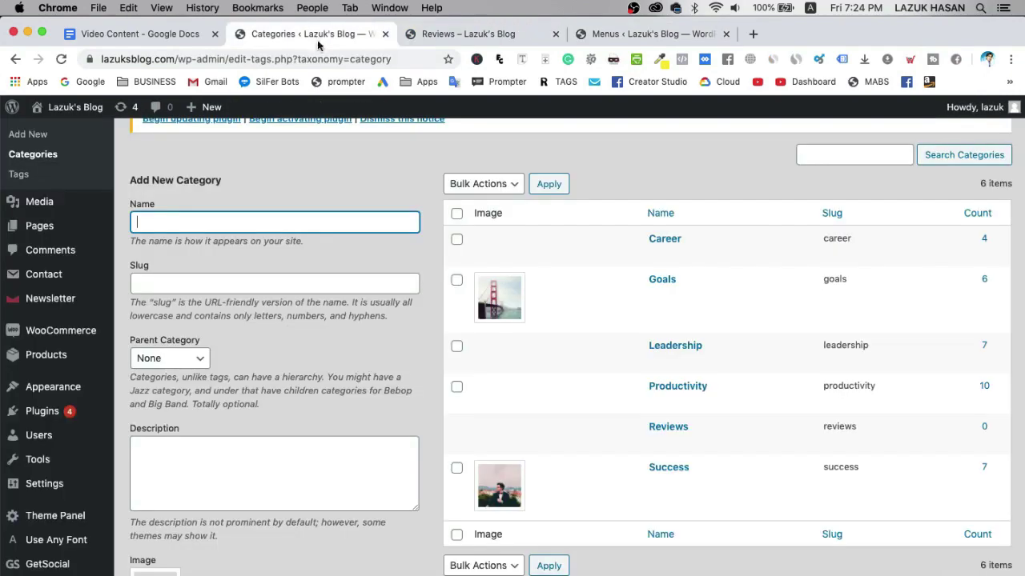
pyautogui.scroll(3, 355, 242)
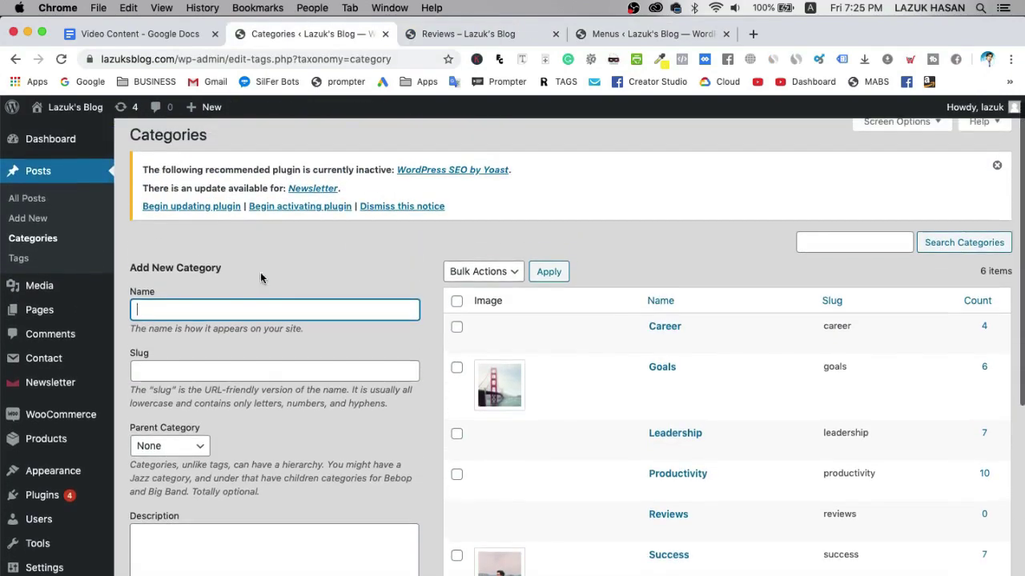
pyautogui.click(38, 202)
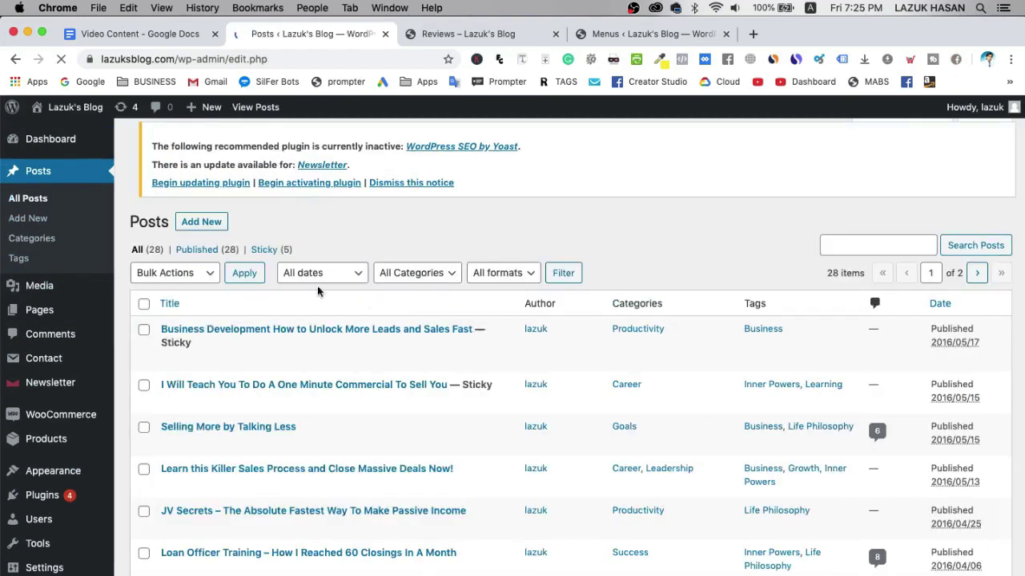
pyautogui.scroll(-1, 346, 323)
pyautogui.scroll(-3, 346, 323)
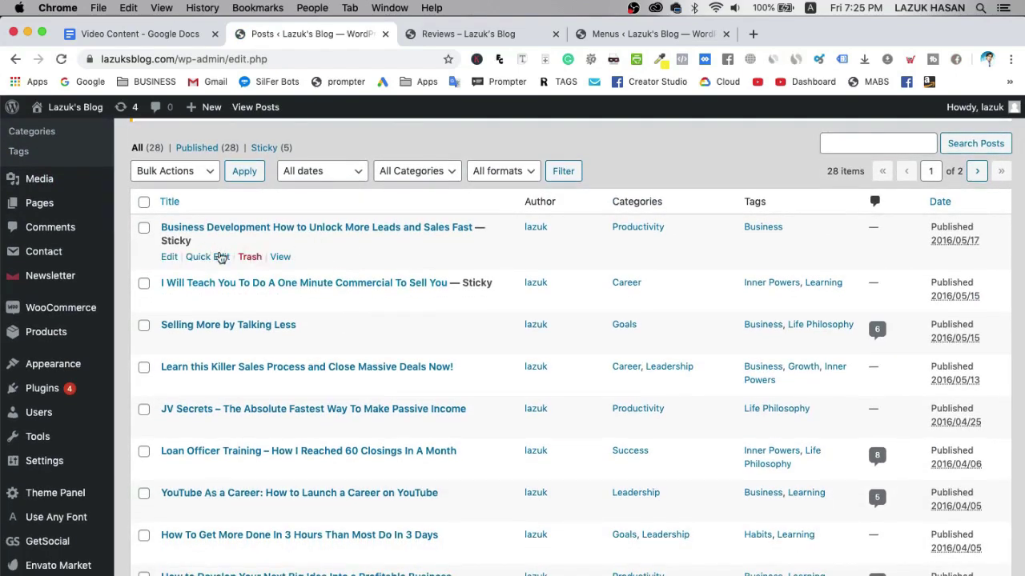
pyautogui.click(207, 257)
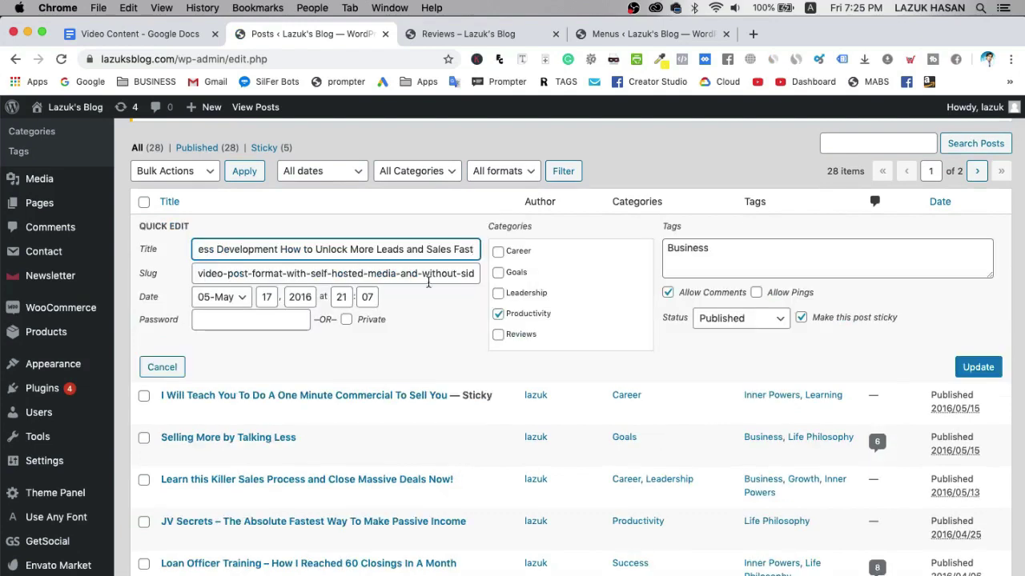
pyautogui.click(499, 336)
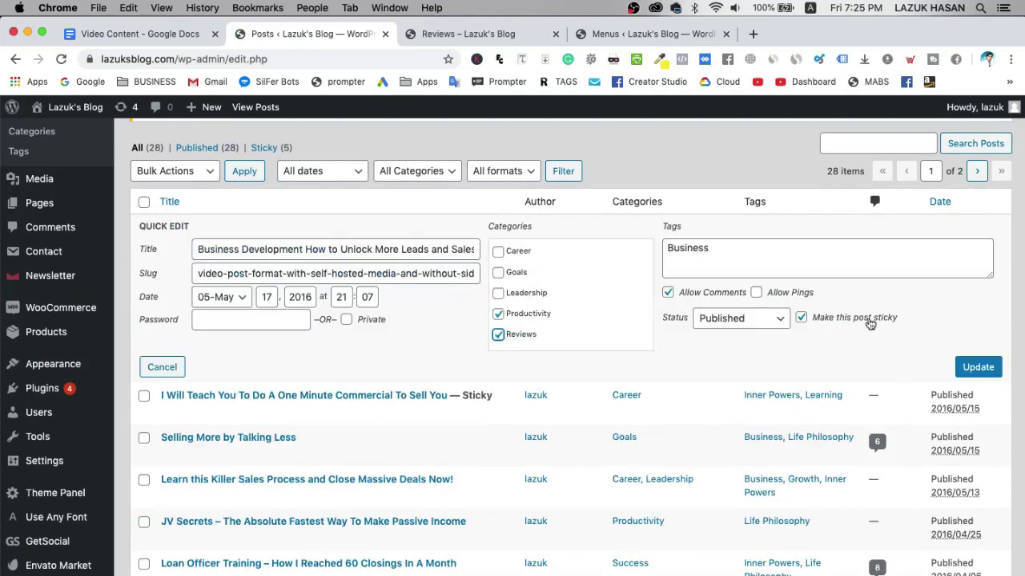
pyautogui.click(977, 368)
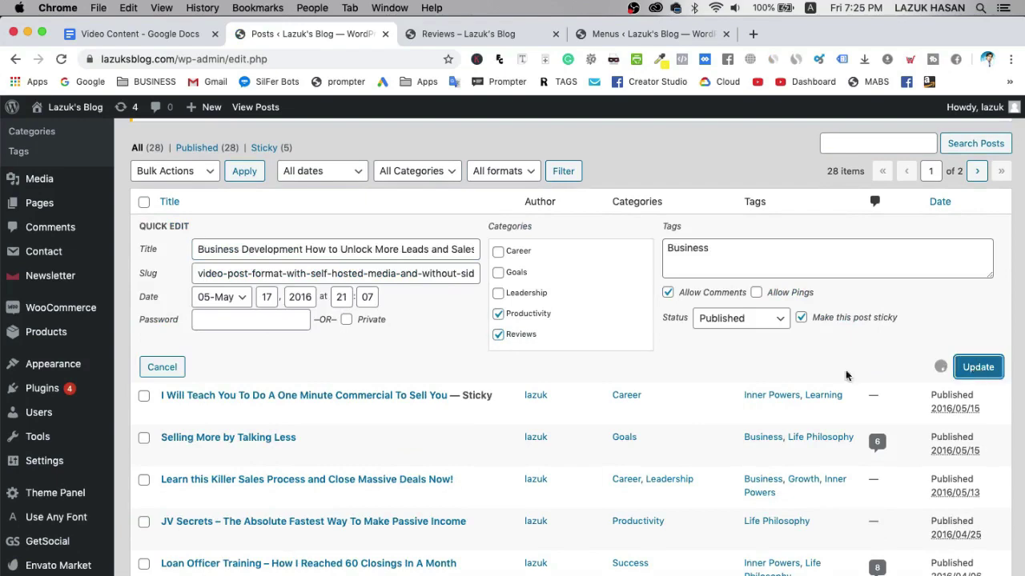
# Step: Add the Reviews category to the post "I Will Teach You To Do A One Minute Commercial To Sell You" through Quick Edit
pyautogui.scroll(-1, 608, 349)
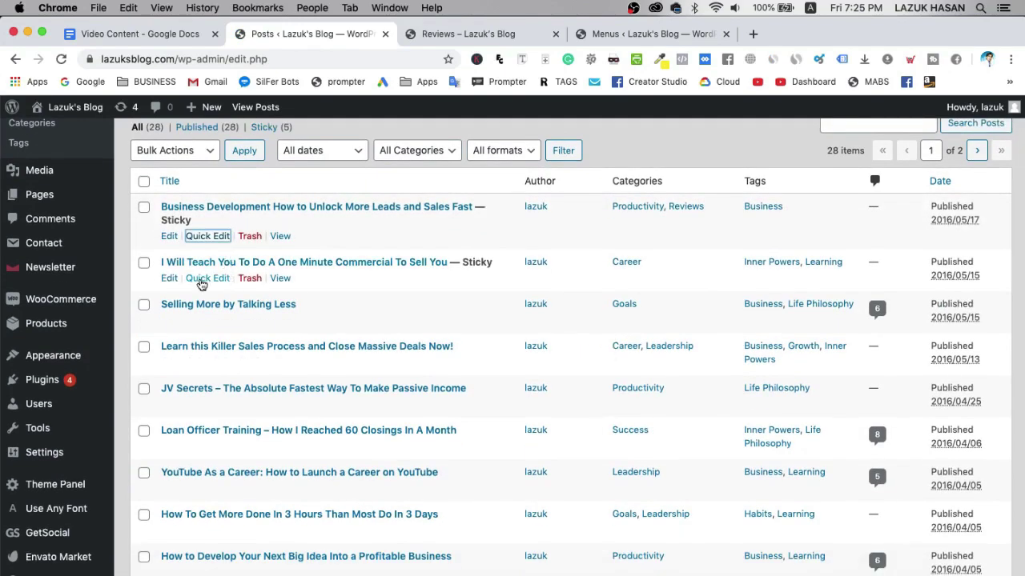
pyautogui.click(228, 279)
pyautogui.click(498, 369)
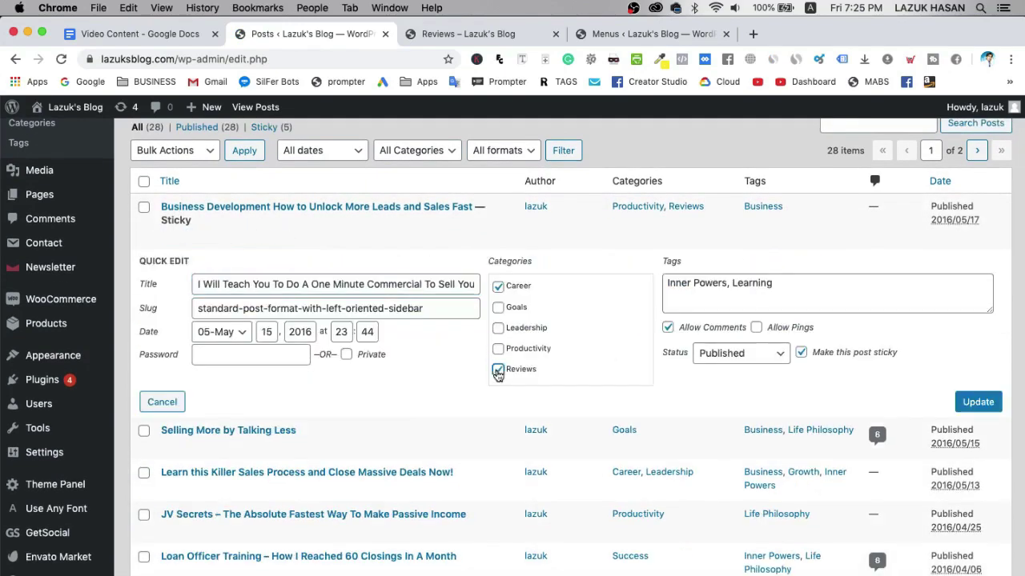
pyautogui.click(984, 402)
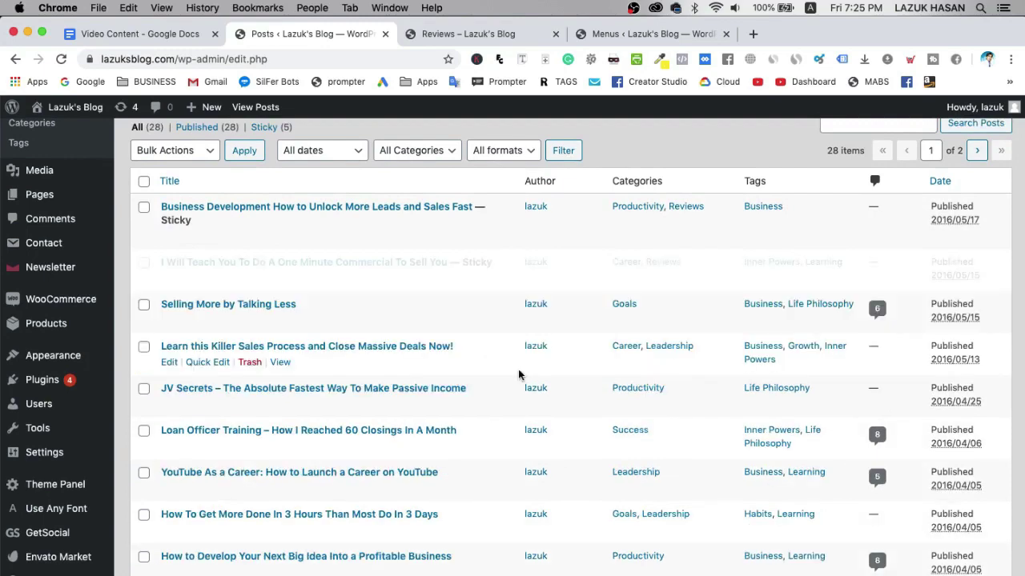
# Step: Reload the live REVIEWS category page through its menu link and look through the posts it lists
pyautogui.scroll(3, 563, 339)
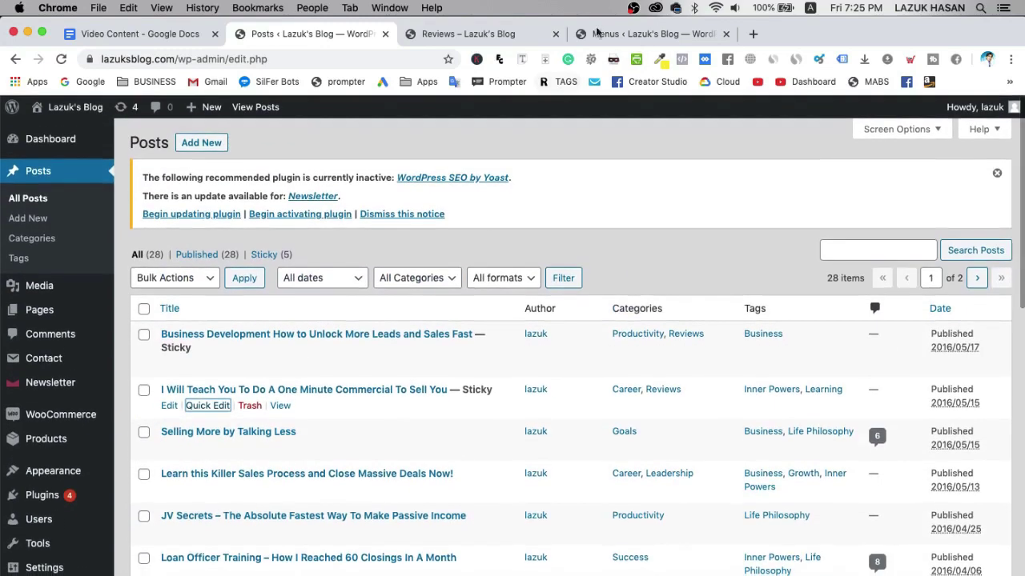
pyautogui.click(480, 36)
pyautogui.click(879, 210)
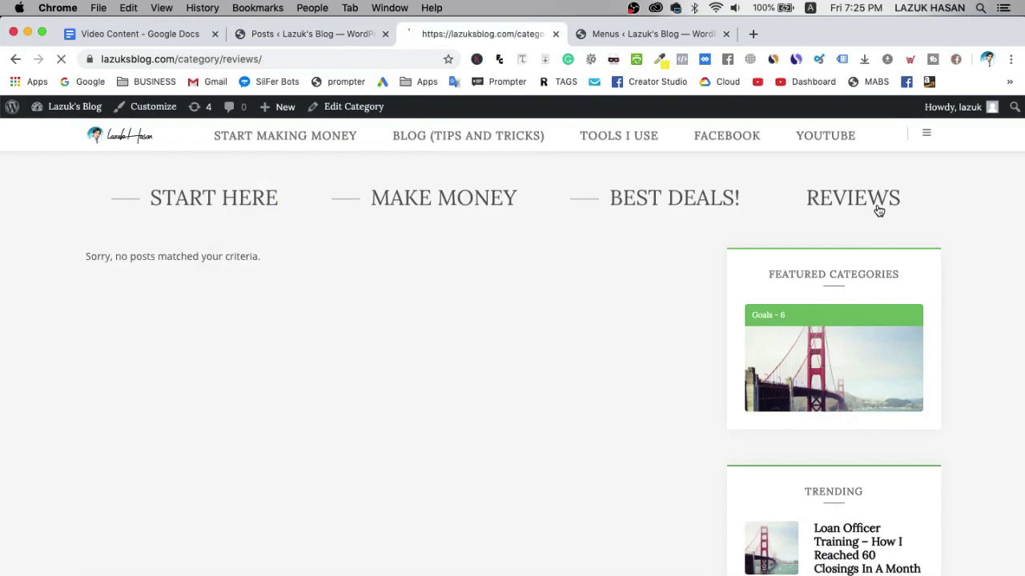
pyautogui.scroll(-2, 476, 371)
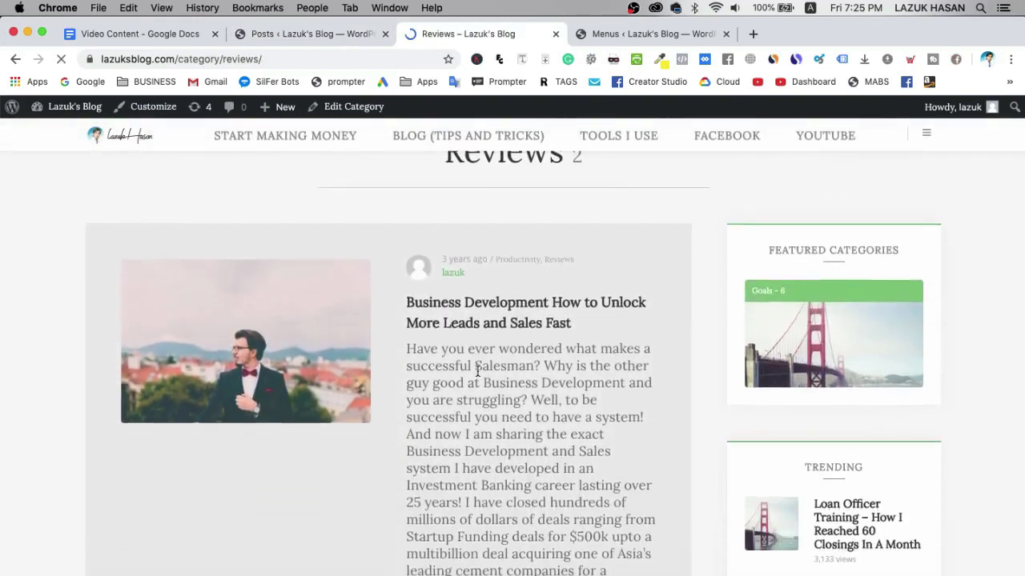
pyautogui.scroll(-4, 566, 287)
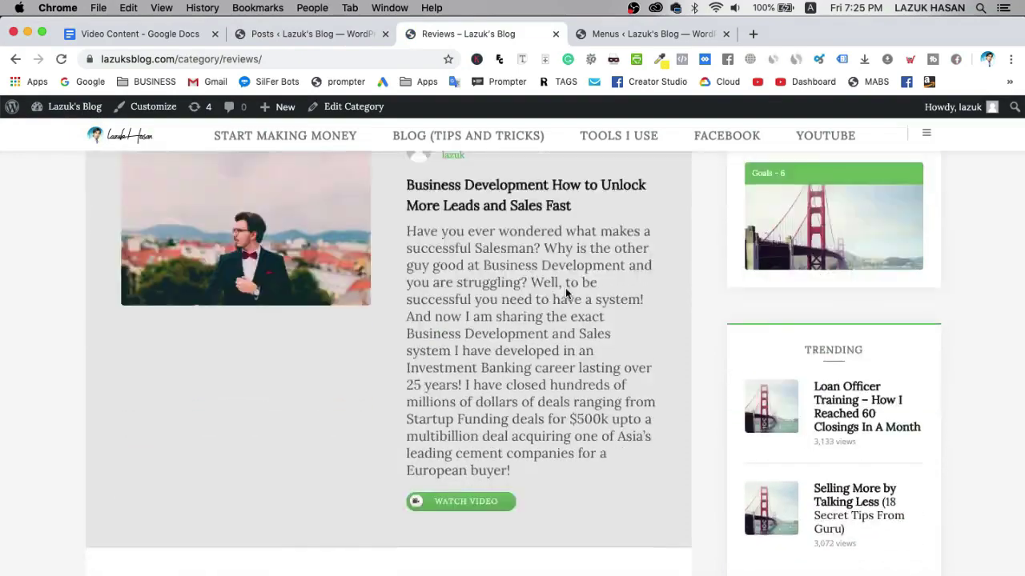
pyautogui.scroll(-10, 565, 287)
pyautogui.scroll(14, 565, 290)
pyautogui.scroll(2, 565, 294)
pyautogui.scroll(-1, 448, 448)
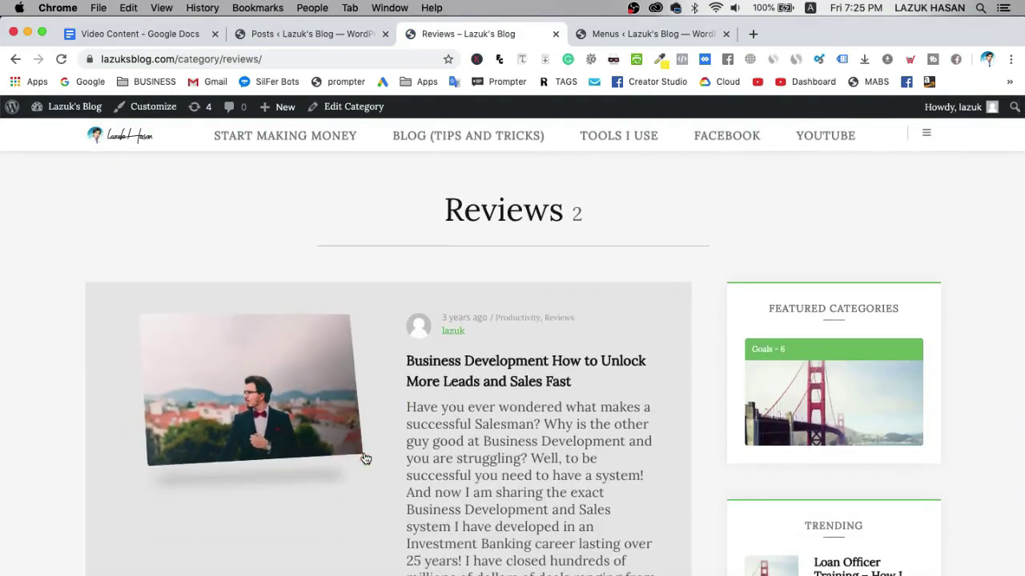
pyautogui.scroll(-10, 463, 429)
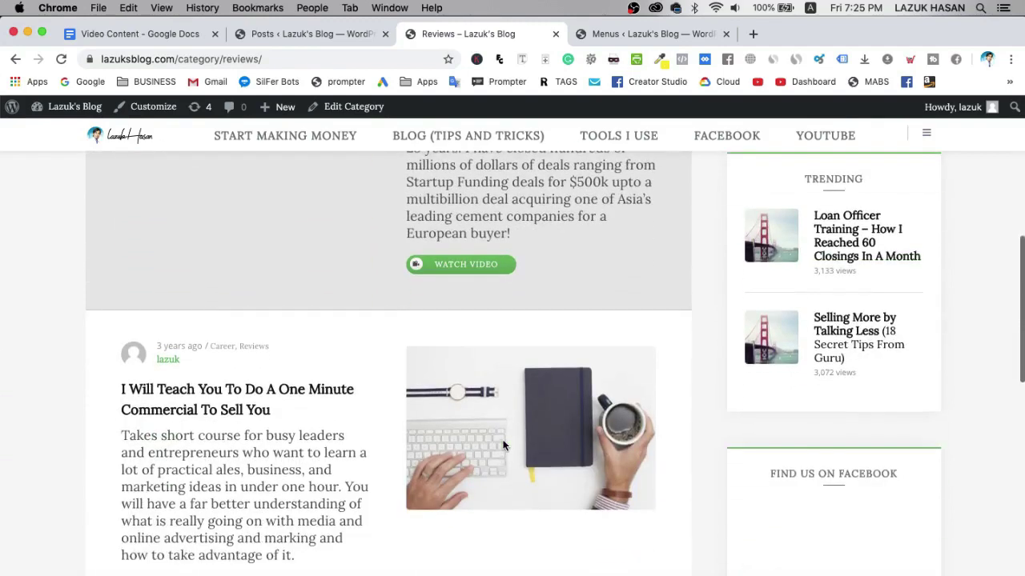
pyautogui.scroll(12, 503, 445)
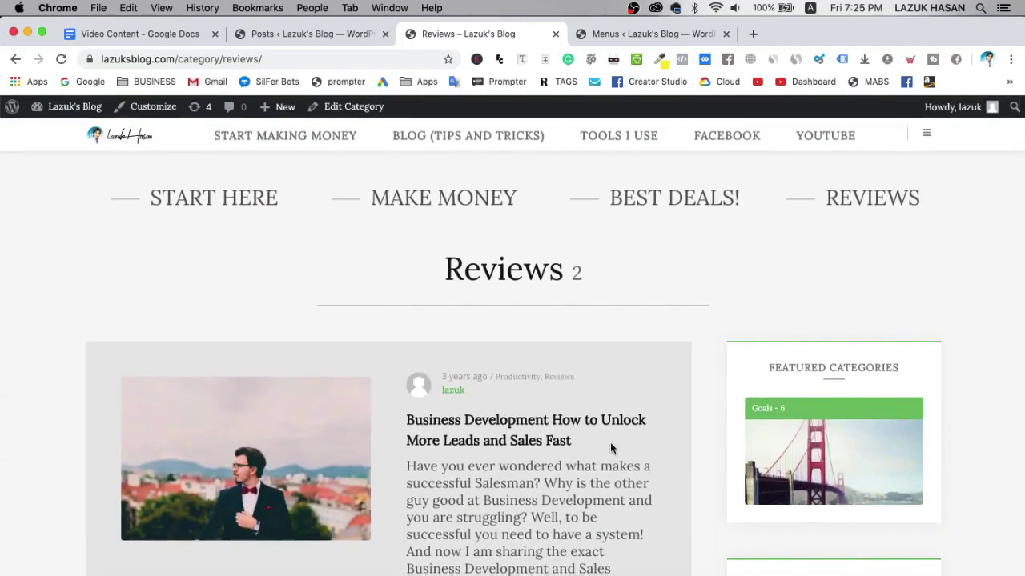
# Step: Compare the post categories in the admin posts list with the posts on the live Reviews page
pyautogui.click(290, 34)
pyautogui.scroll(-1, 640, 452)
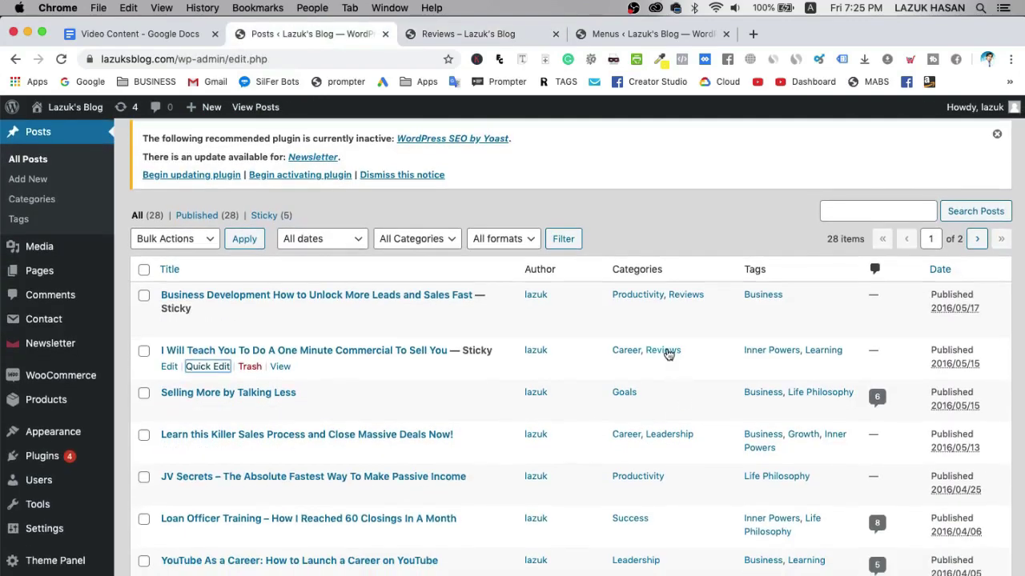
pyautogui.click(489, 38)
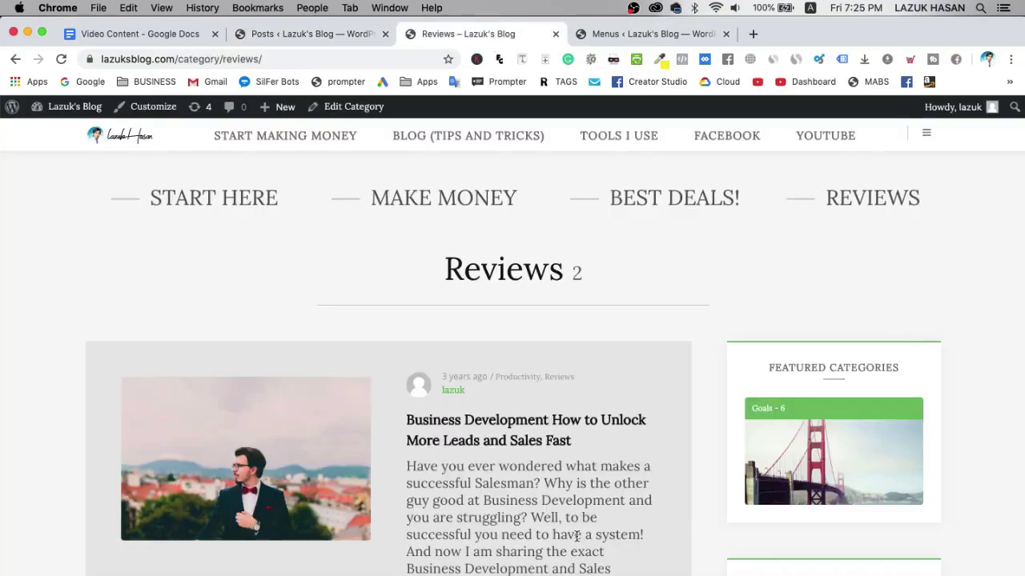
pyautogui.scroll(-15, 576, 480)
pyautogui.scroll(10, 576, 541)
pyautogui.scroll(5, 575, 541)
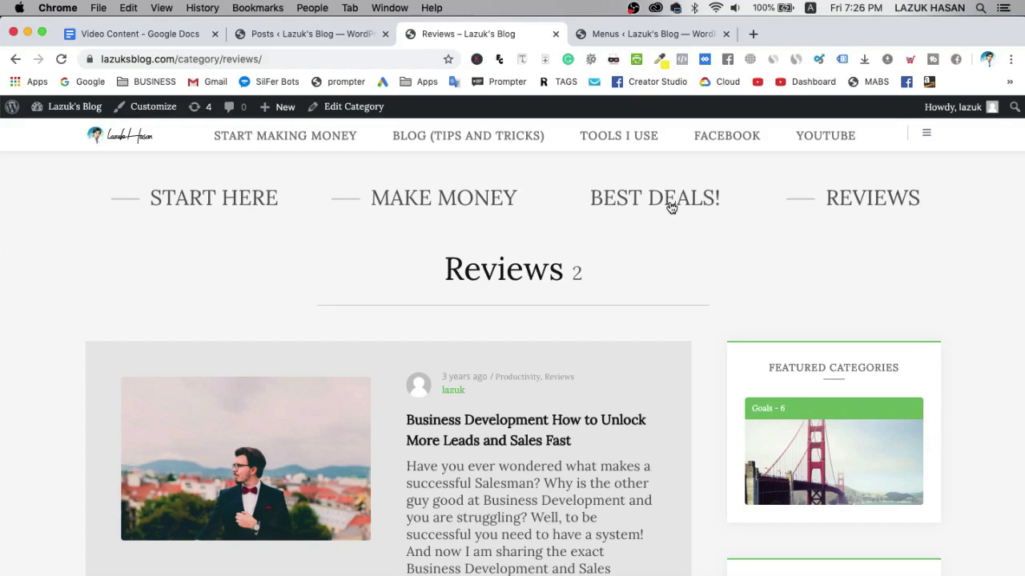
# Step: Open lazukhasan.com in a new browser tab, go to its BEST DEALS! page, and highlight the deals slug in the address
pyautogui.press('super+t')
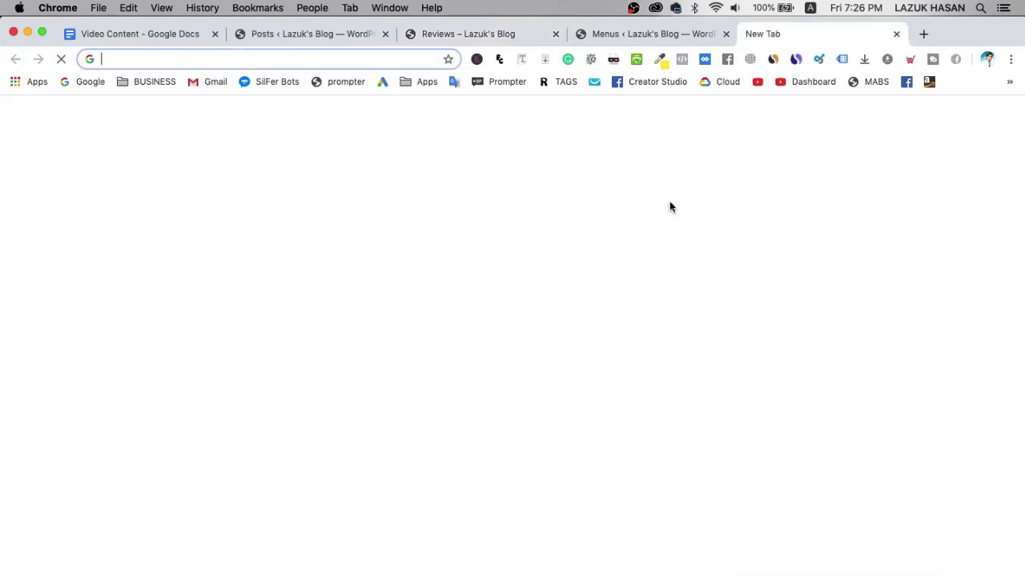
pyautogui.write('LAZ')
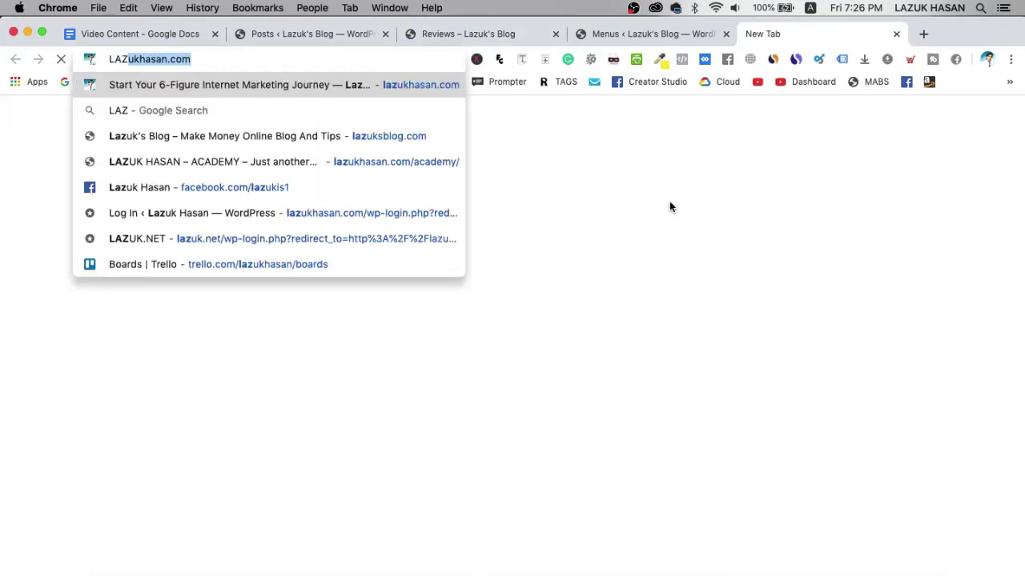
pyautogui.press('Return')
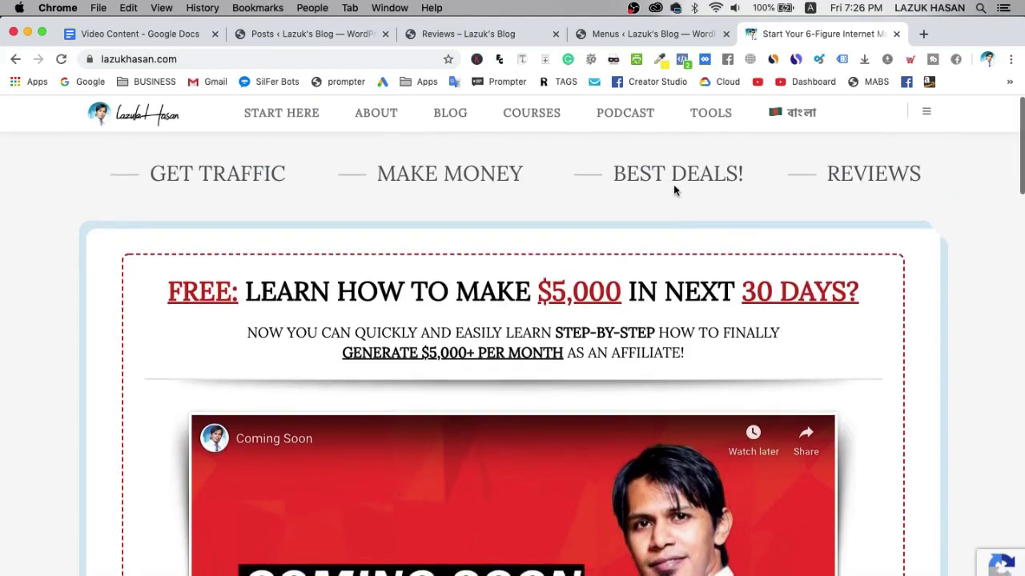
pyautogui.click(669, 176)
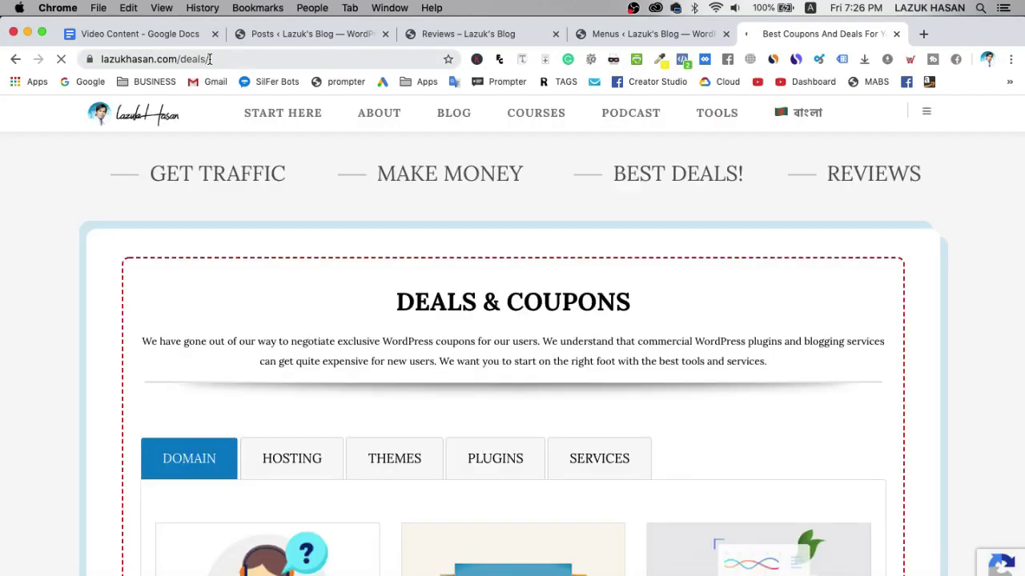
pyautogui.moveTo(183, 62); pyautogui.dragTo(205, 62)
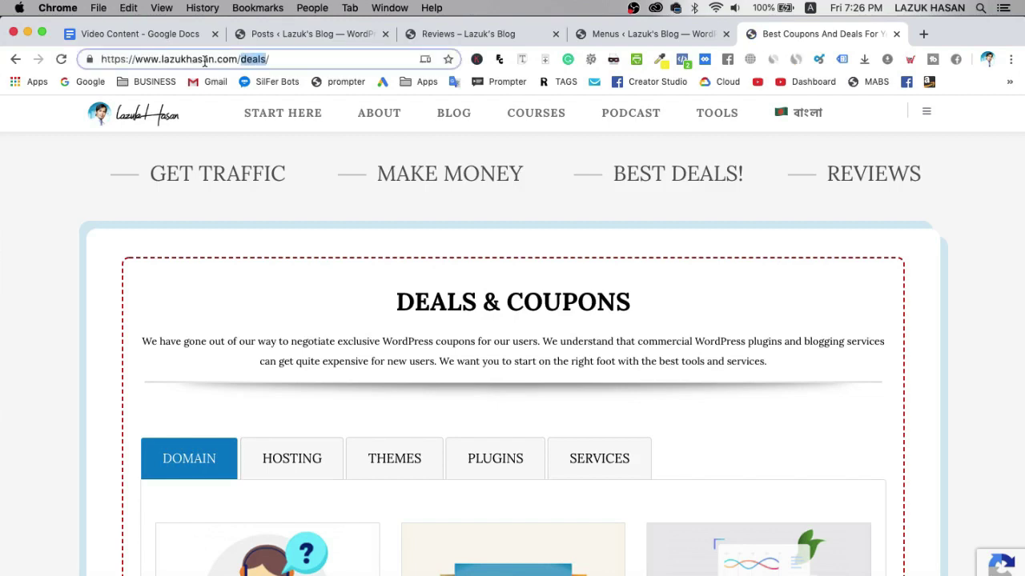
pyautogui.click(980, 350)
# Step: Look through the Deals & Coupons page, including its category tabs and the posts listed under Domain
pyautogui.scroll(-2, 981, 349)
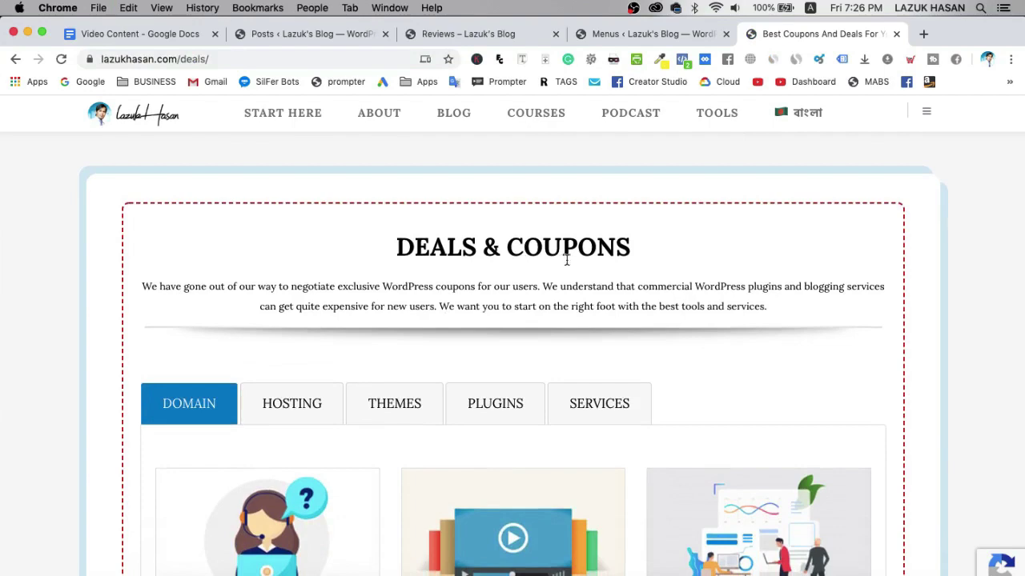
pyautogui.scroll(-3, 565, 258)
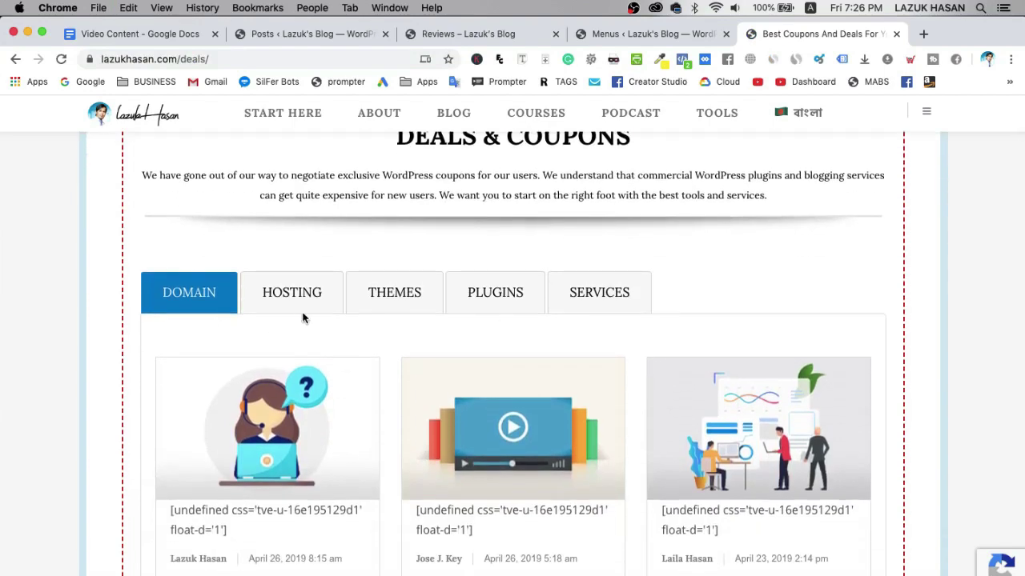
pyautogui.scroll(-1, 621, 301)
pyautogui.scroll(4, 621, 300)
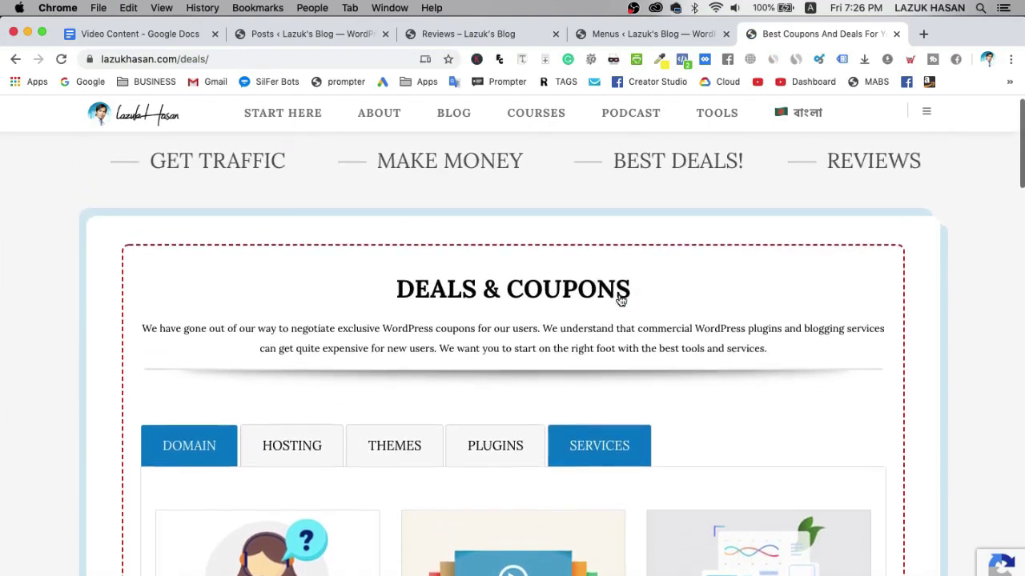
pyautogui.scroll(-3, 541, 339)
pyautogui.scroll(2, 542, 338)
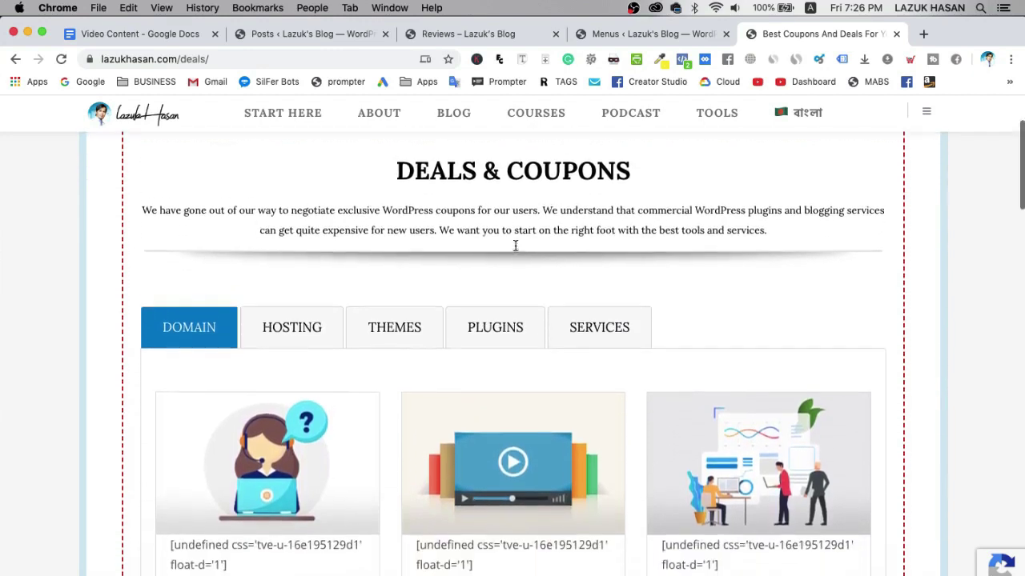
pyautogui.scroll(-4, 515, 244)
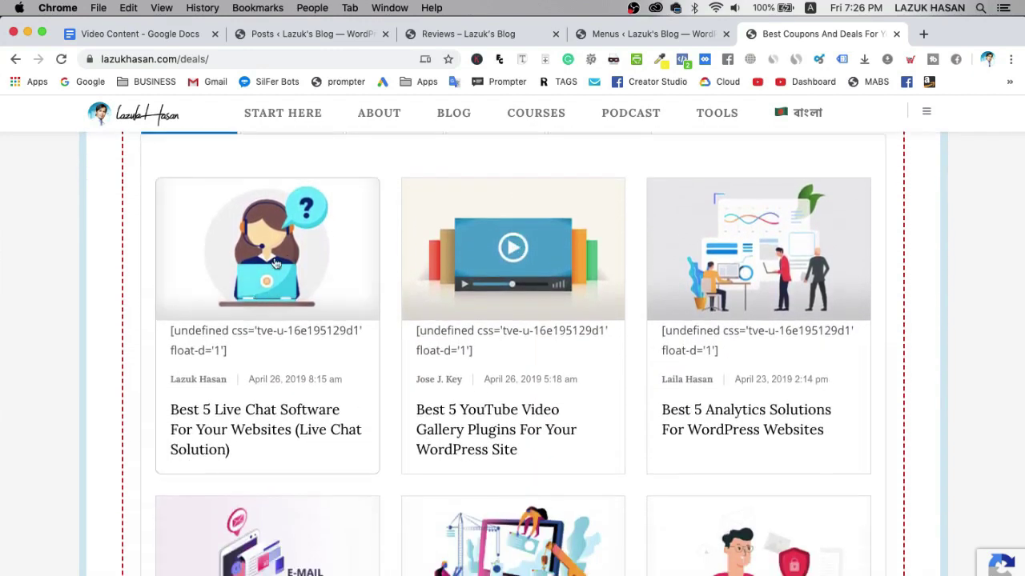
pyautogui.scroll(-3, 787, 320)
pyautogui.scroll(-3, 787, 336)
pyautogui.scroll(2, 787, 335)
pyautogui.scroll(-1, 787, 335)
pyautogui.scroll(-2, 787, 340)
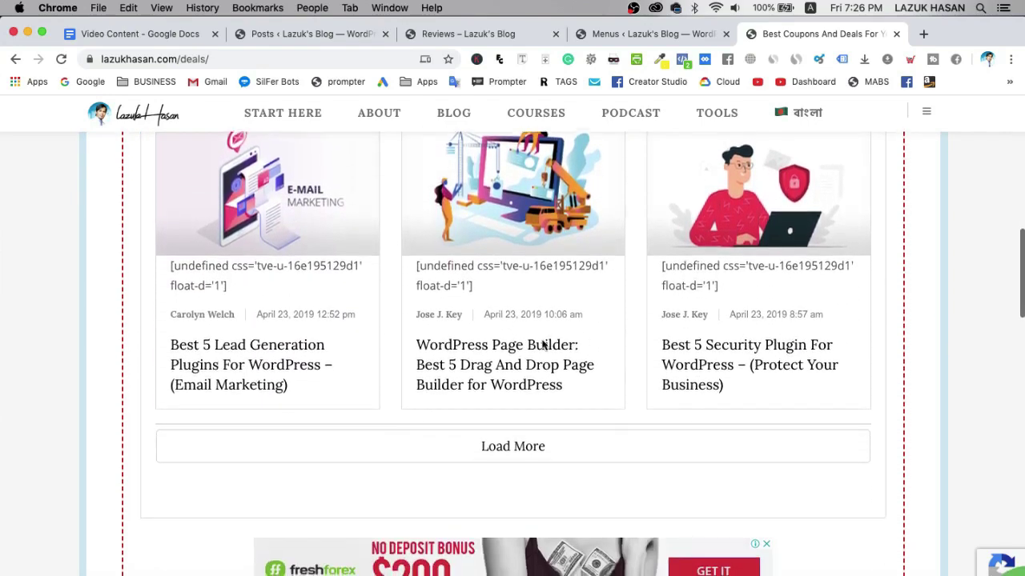
# Step: View the listed post "WordPress Page Builder: Best 5 Drag And Drop Page Builder for WordPress" and compare it with the blog's live Reviews page
pyautogui.click(506, 355)
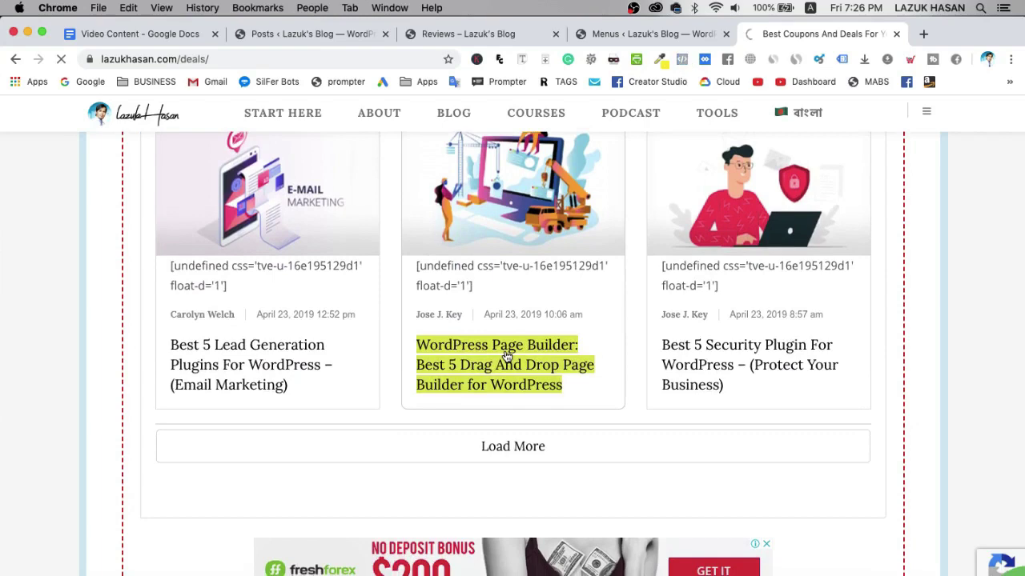
pyautogui.scroll(-5, 506, 355)
pyautogui.scroll(5, 506, 355)
pyautogui.scroll(-1, 506, 357)
pyautogui.scroll(1, 506, 356)
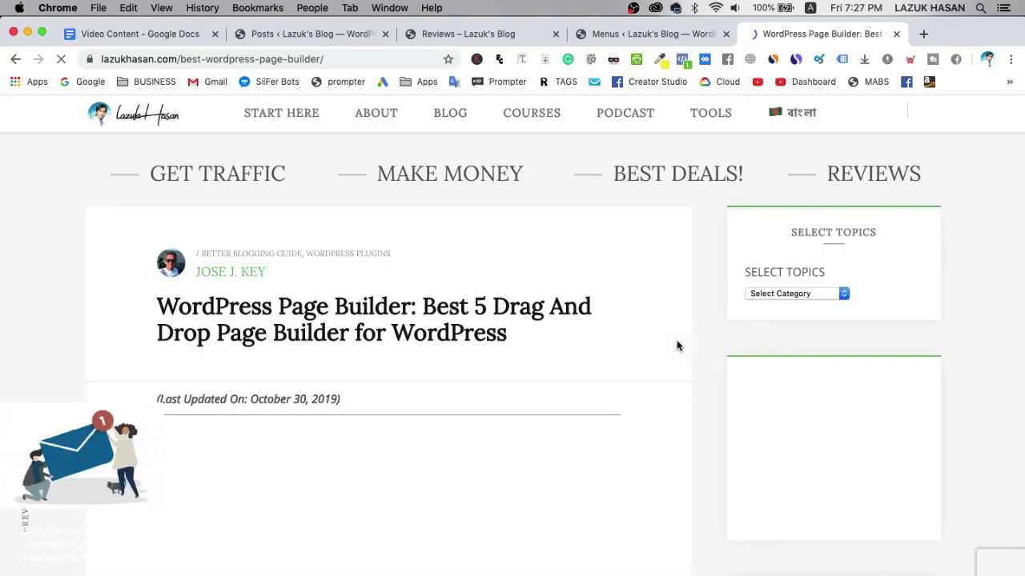
pyautogui.scroll(-3, 709, 393)
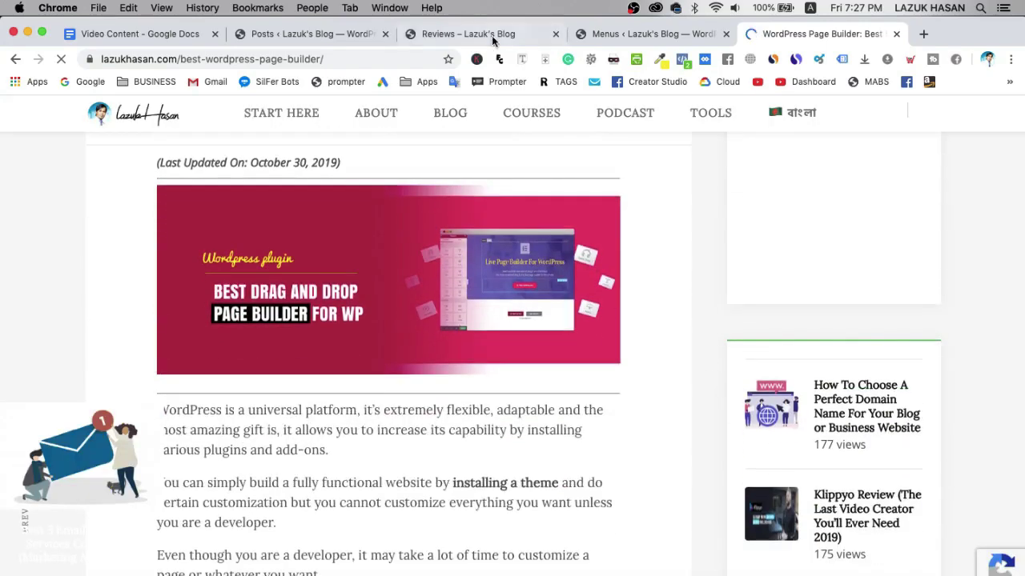
pyautogui.click(492, 35)
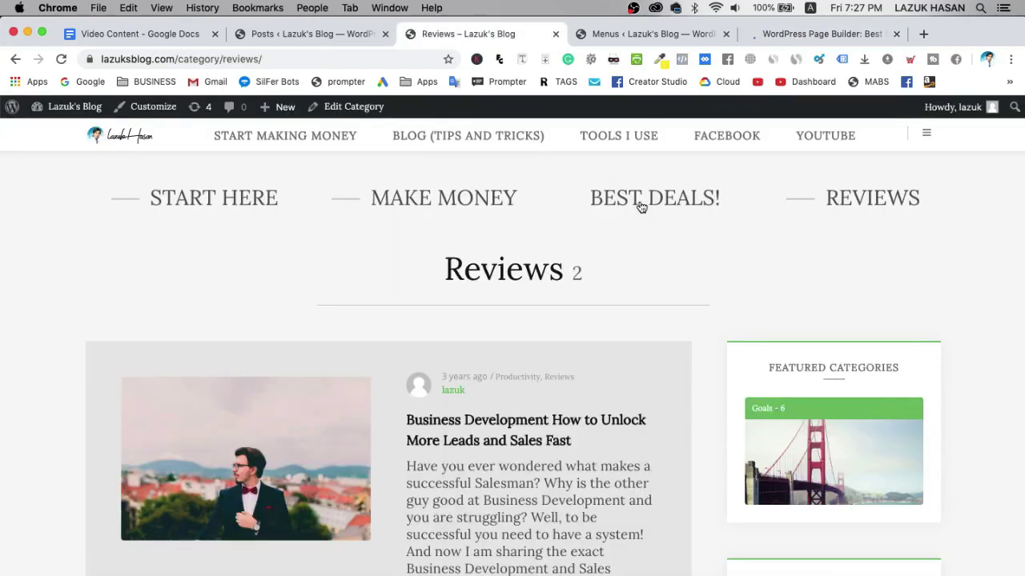
pyautogui.click(812, 34)
pyautogui.scroll(3, 661, 384)
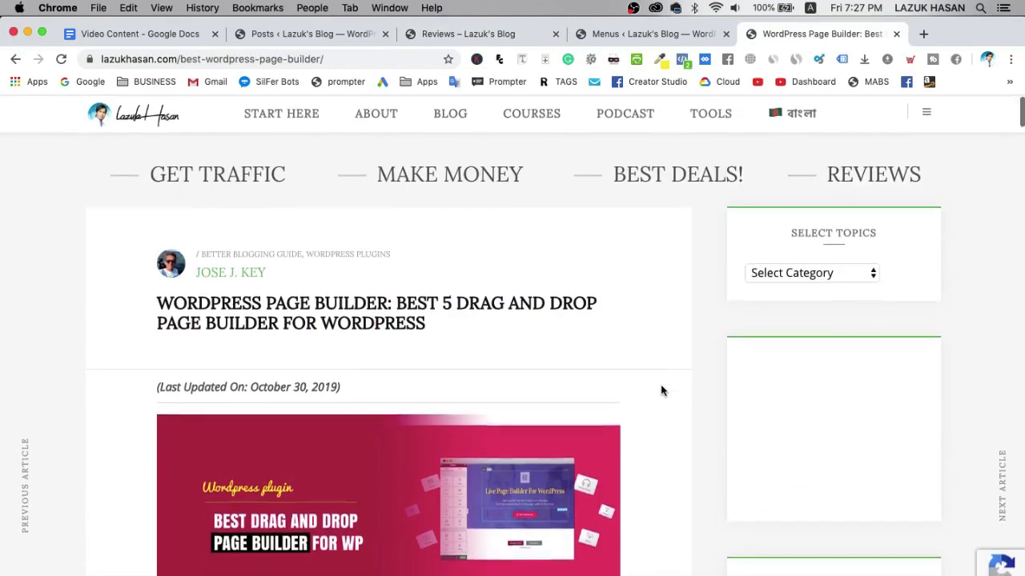
# Step: Return to the Deals & Coupons page and review its overall layout from start to end
pyautogui.click(14, 60)
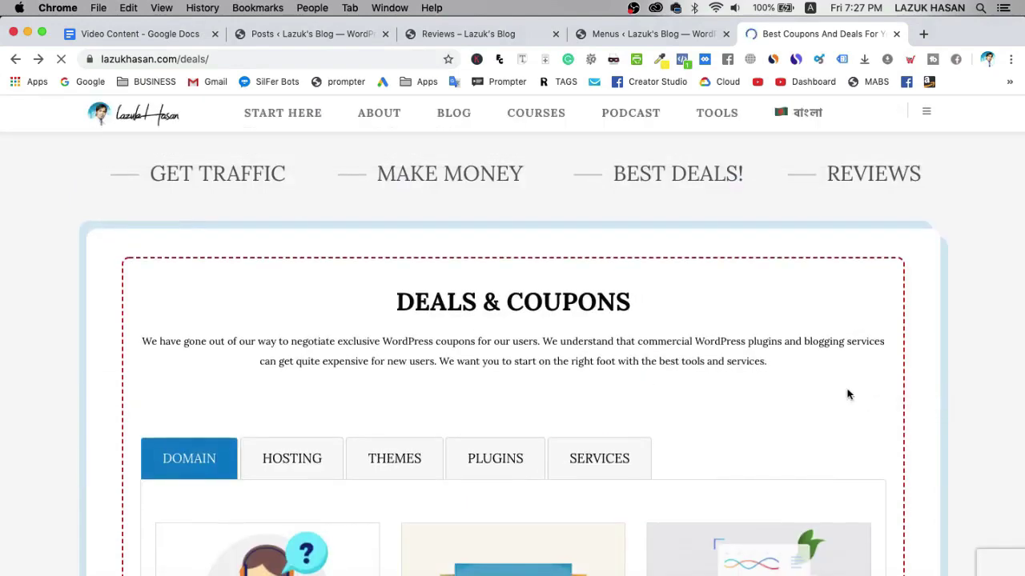
pyautogui.scroll(-10, 848, 394)
pyautogui.scroll(-6, 848, 395)
pyautogui.scroll(15, 848, 394)
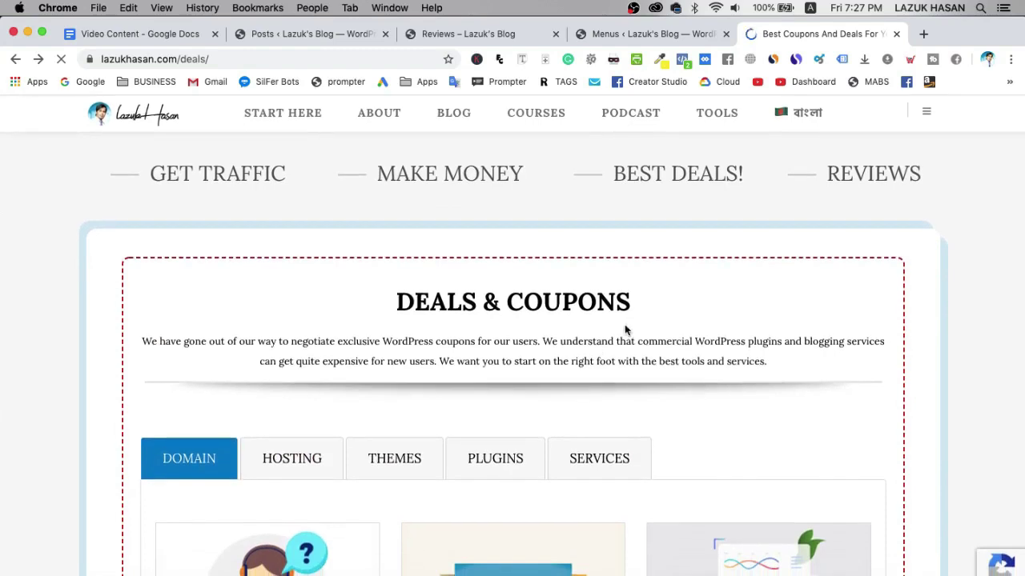
pyautogui.scroll(-2, 790, 377)
pyautogui.scroll(2, 790, 378)
pyautogui.scroll(-1, 789, 377)
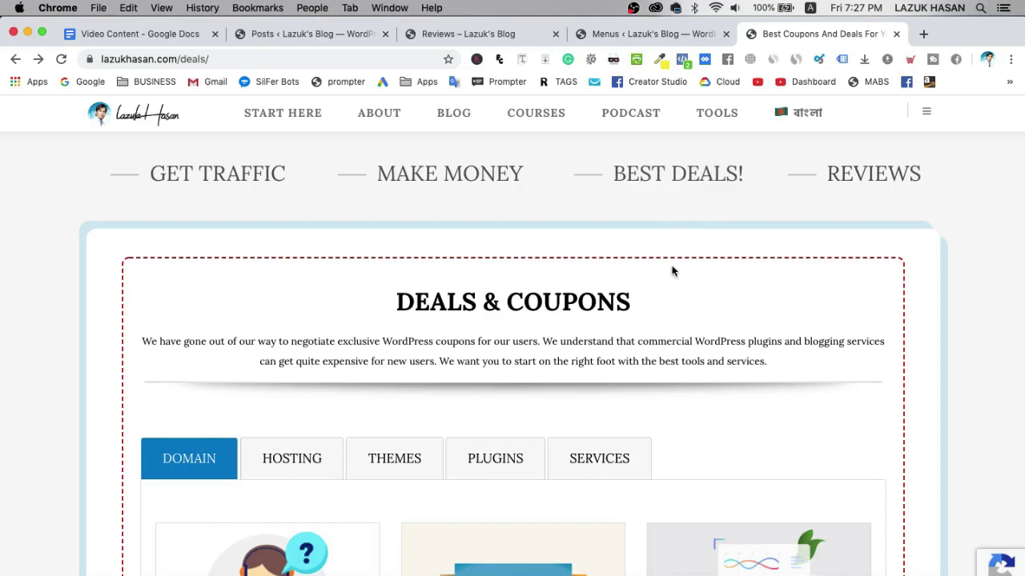
# Step: Add a new page titled "Deals" in the Lazuk's Blog WordPress admin and publish it
pyautogui.click(458, 35)
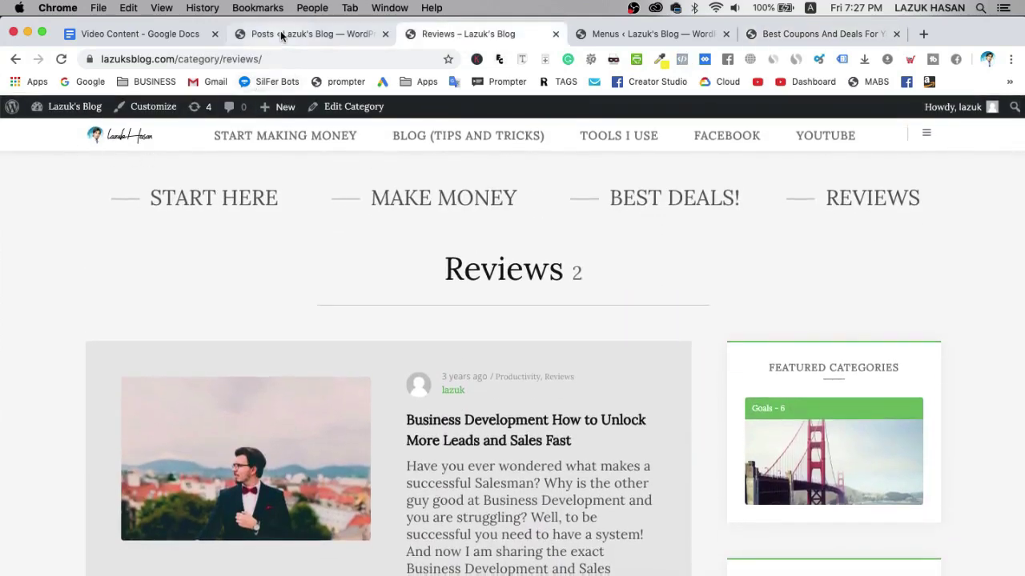
pyautogui.click(280, 33)
pyautogui.moveTo(120, 275)
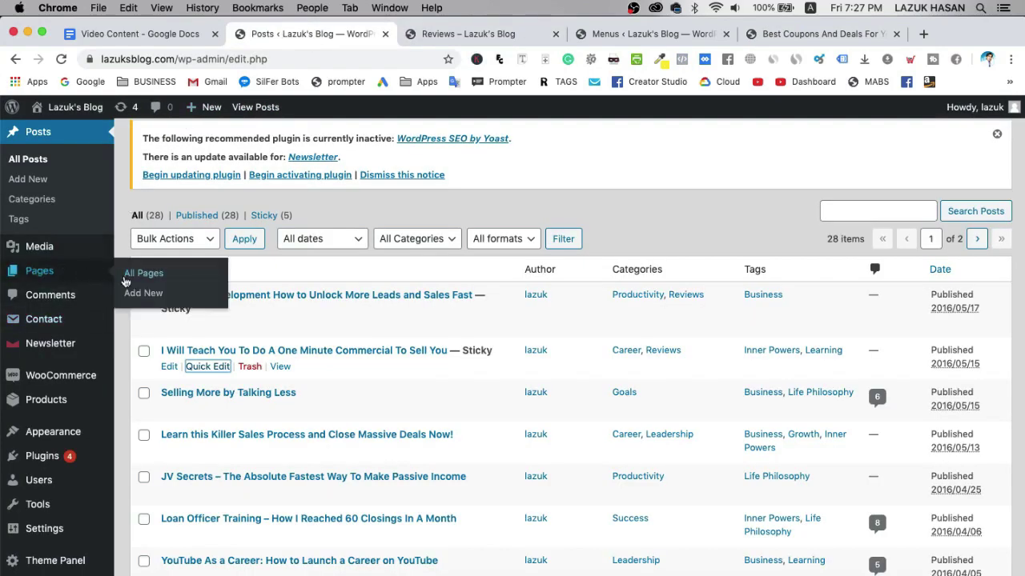
pyautogui.click(142, 294)
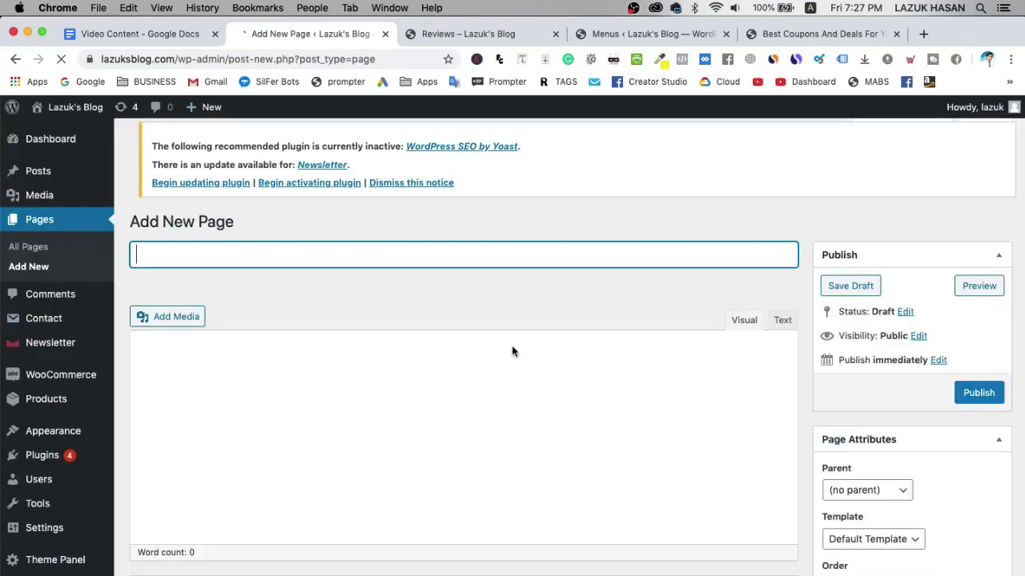
pyautogui.write('deals')
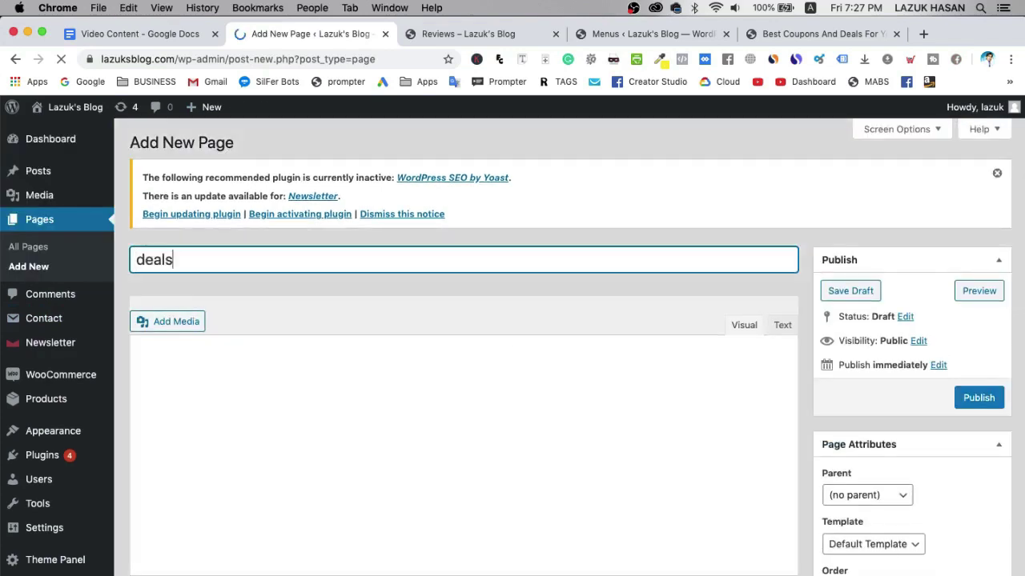
pyautogui.press('Delete')
pyautogui.write('D')
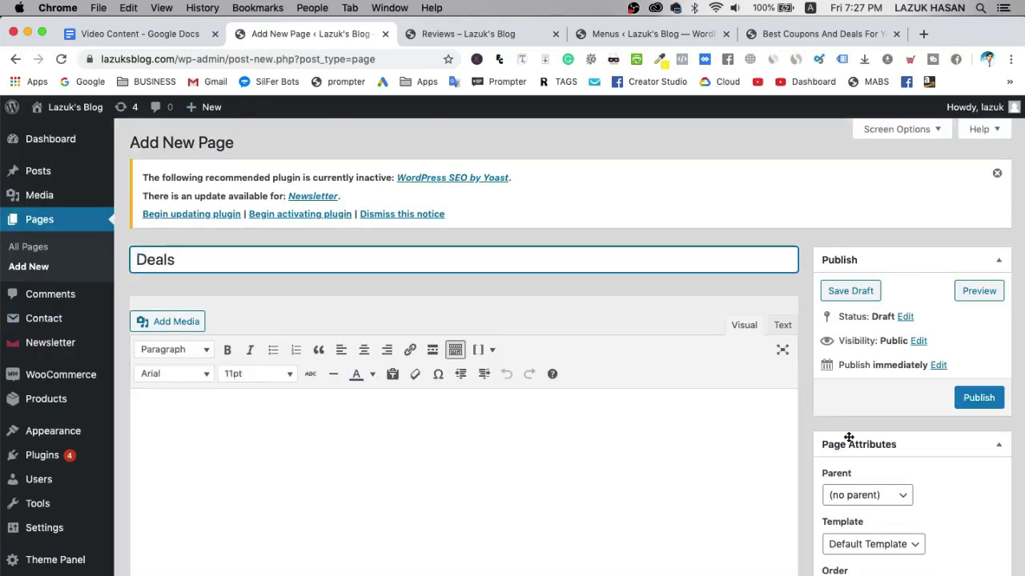
pyautogui.scroll(-3, 980, 400)
pyautogui.scroll(2, 980, 400)
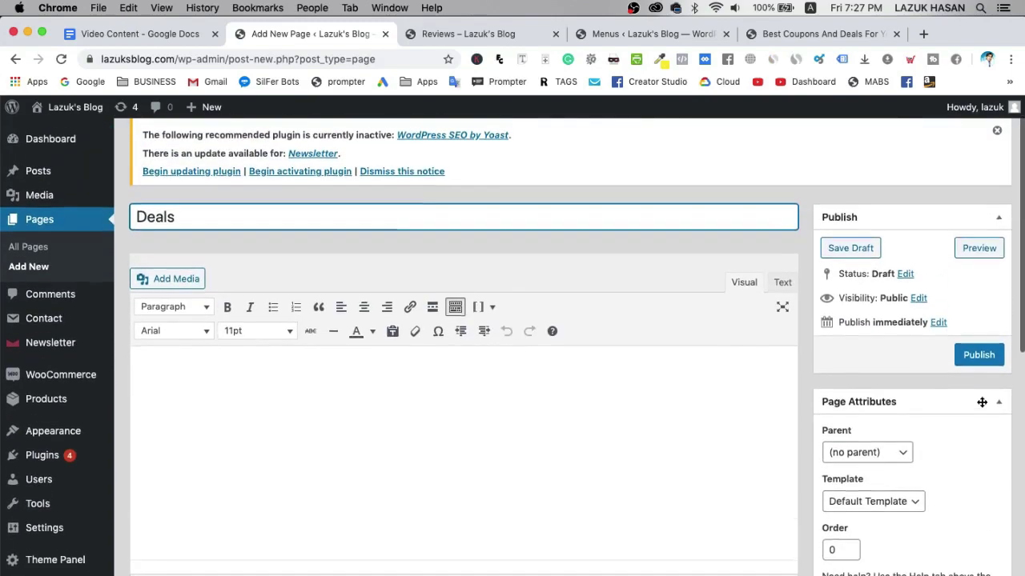
pyautogui.click(978, 357)
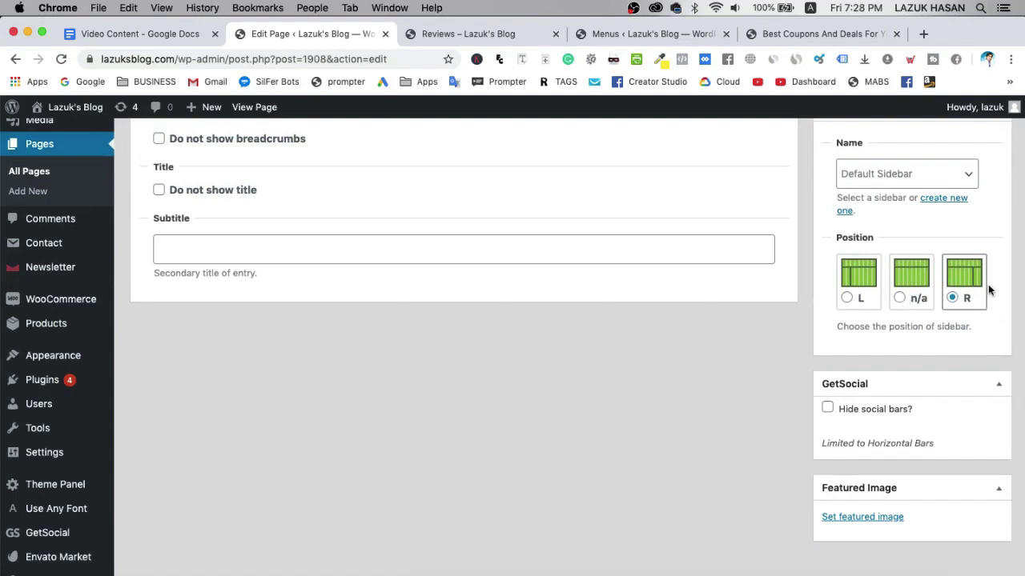
# Step: Set the Deals page's sidebar position to n/a, turn on "Do not show breadcrumbs", and update the page
pyautogui.click(899, 300)
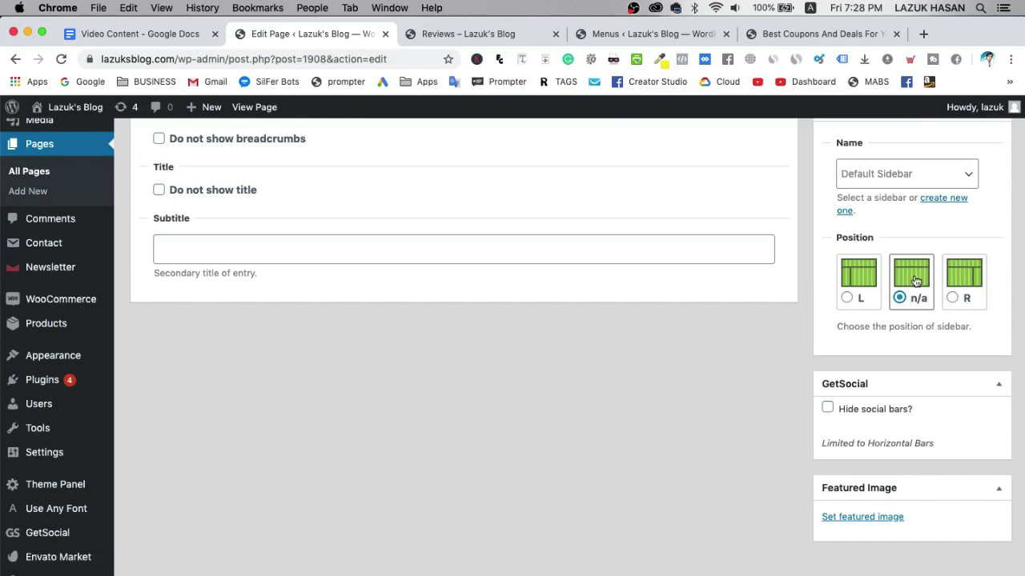
pyautogui.scroll(15, 917, 284)
pyautogui.scroll(-8, 879, 432)
pyautogui.scroll(-4, 878, 432)
pyautogui.scroll(2, 252, 305)
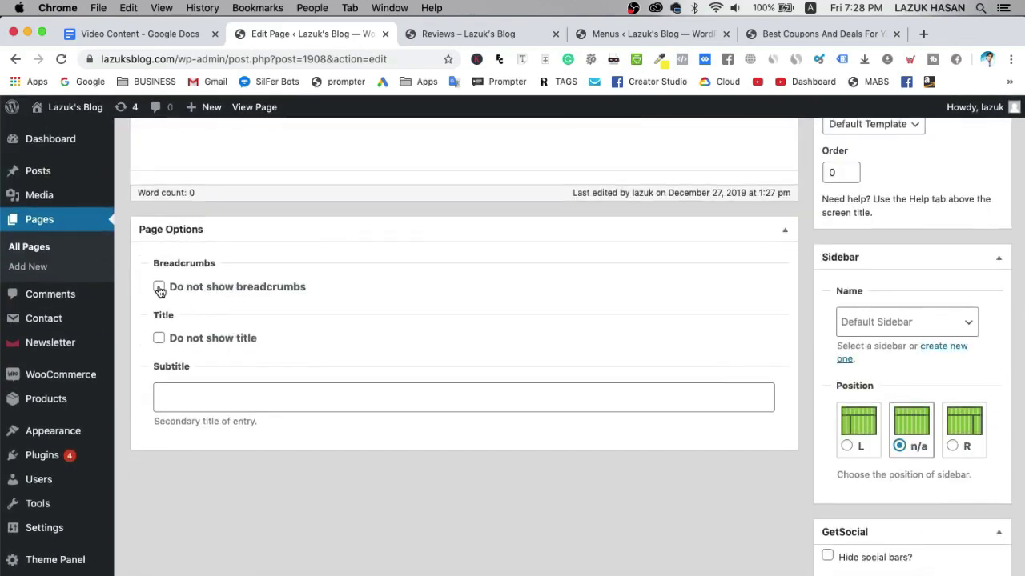
pyautogui.scroll(10, 810, 287)
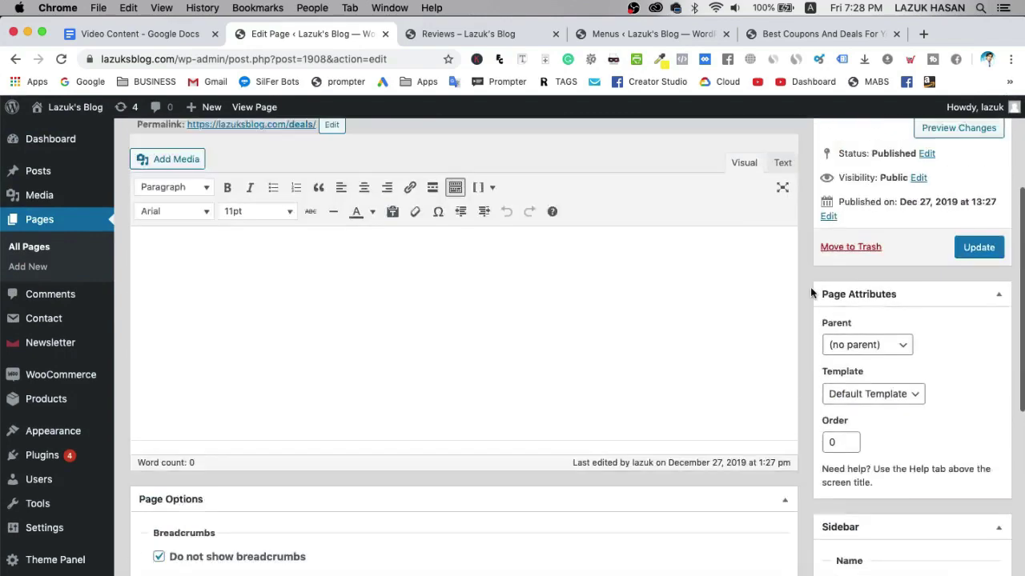
pyautogui.click(973, 451)
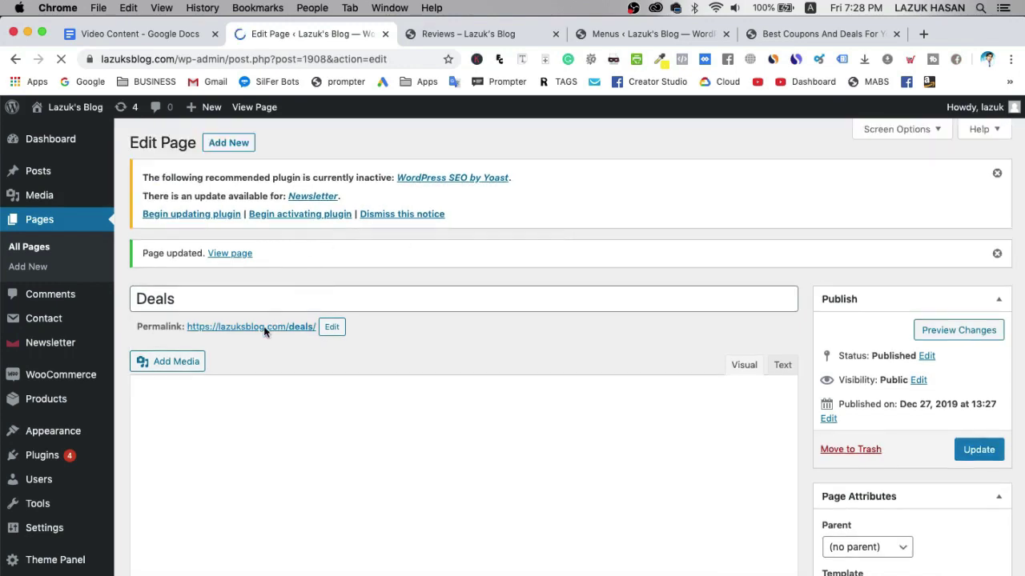
# Step: Copy the link address of the published Deals page and switch to the live Reviews page
pyautogui.rightClick(229, 256)
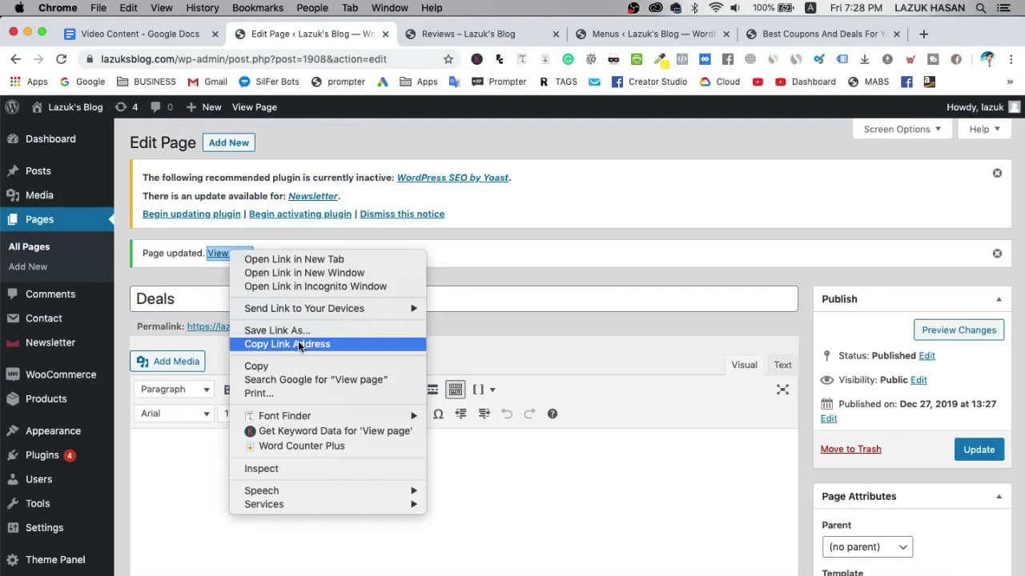
pyautogui.click(299, 344)
pyautogui.click(464, 35)
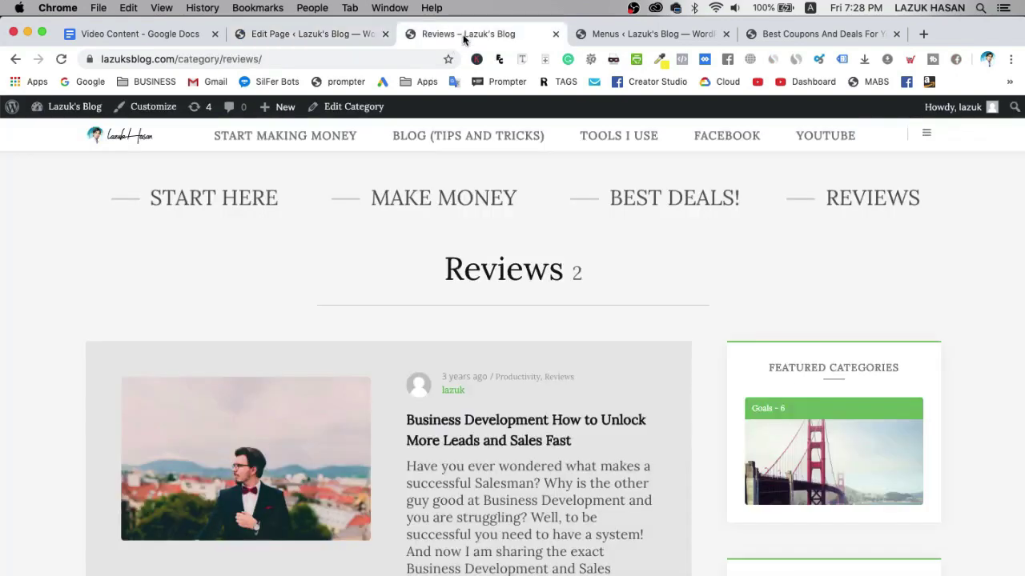
# Step: Examine the settings of the BEST DEALS! item in the Primary menu and collapse it again
pyautogui.click(648, 34)
pyautogui.scroll(1, 640, 264)
pyautogui.click(634, 318)
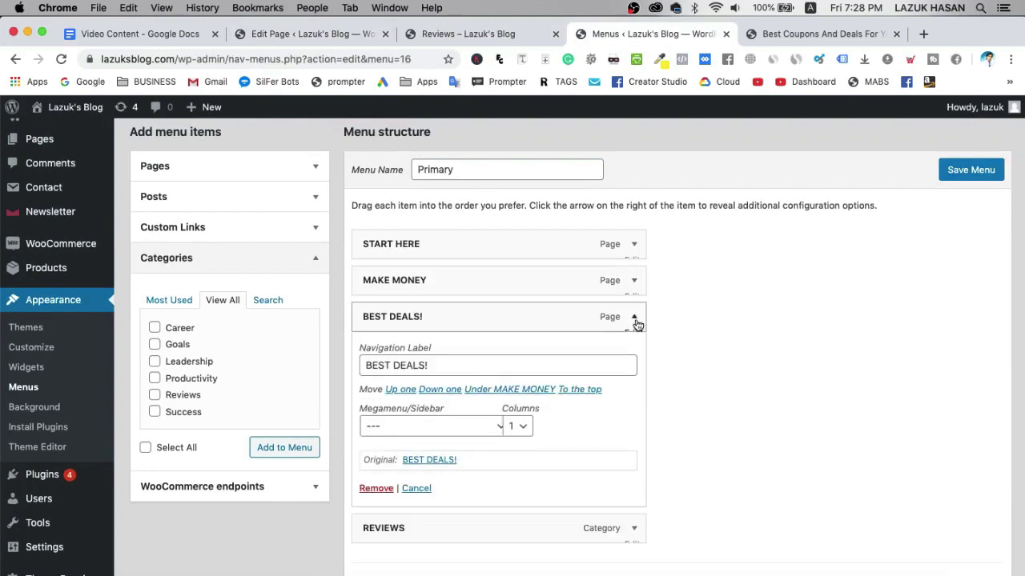
pyautogui.scroll(-1, 544, 406)
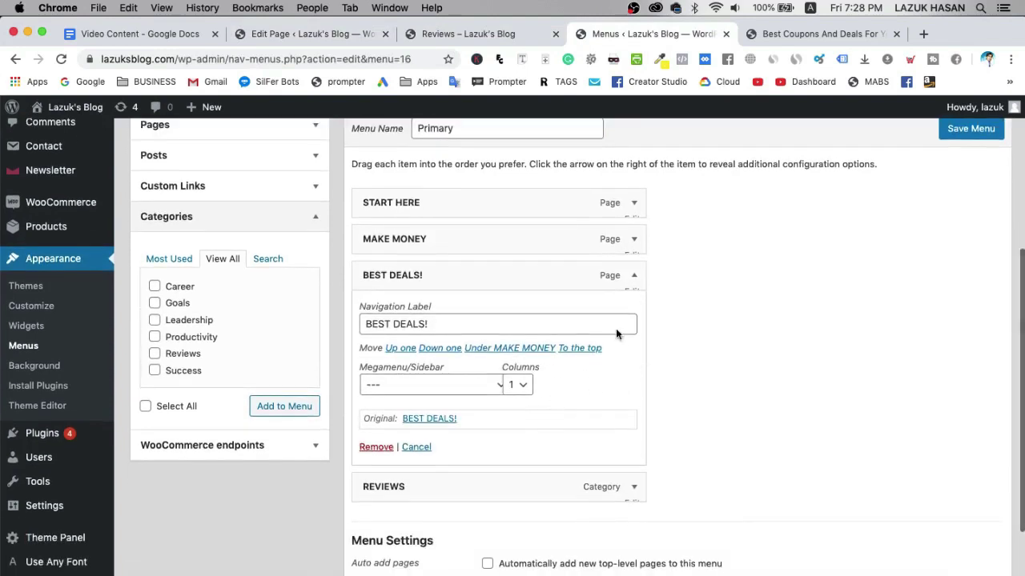
pyautogui.click(638, 280)
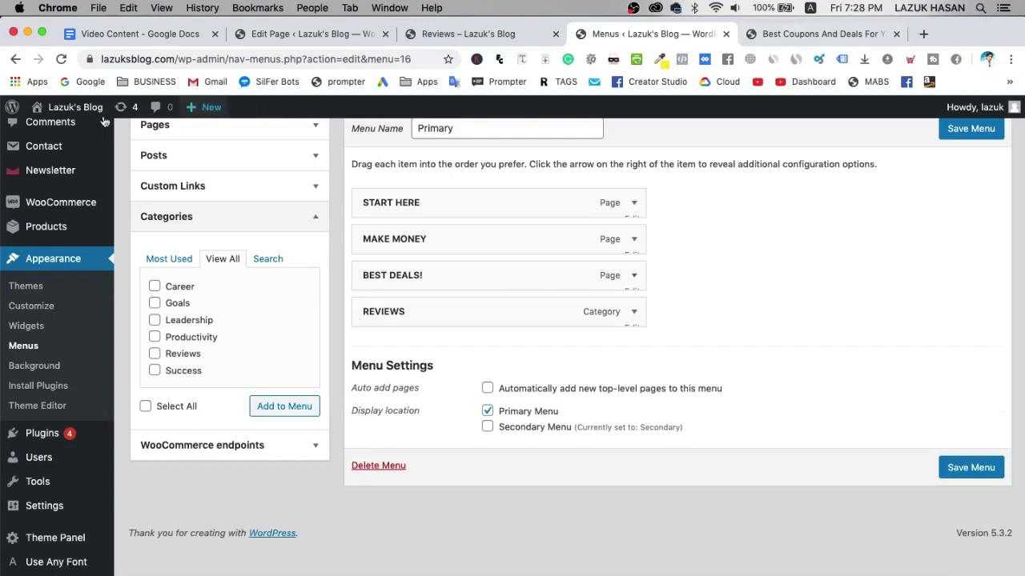
# Step: Open the live site in a new tab, view the page behind BEST DEALS!, and return to the menu editor
pyautogui.moveTo(74, 115)
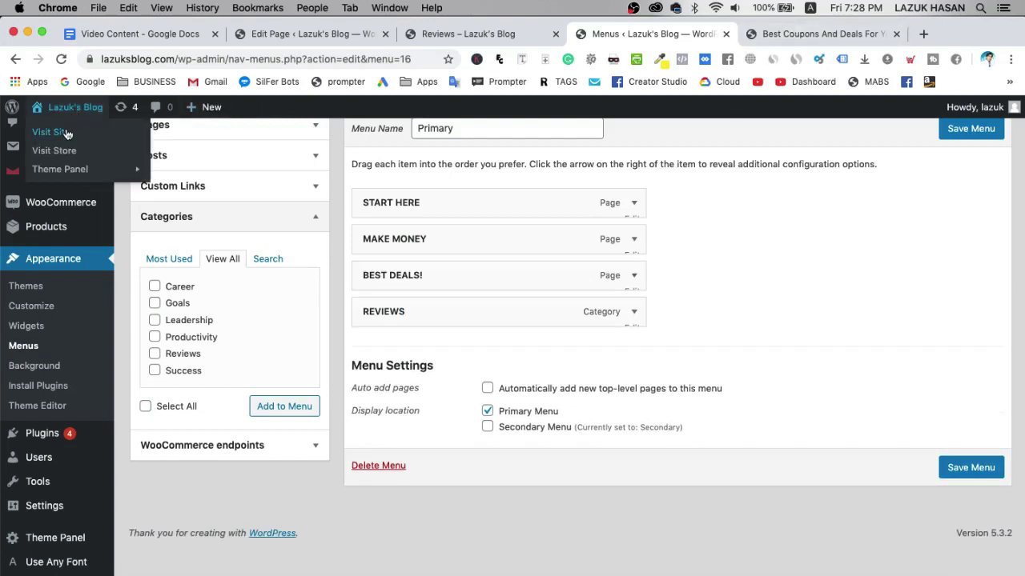
pyautogui.keyDown('super'); pyautogui.click(67, 133); pyautogui.keyUp('super')
pyautogui.click(724, 36)
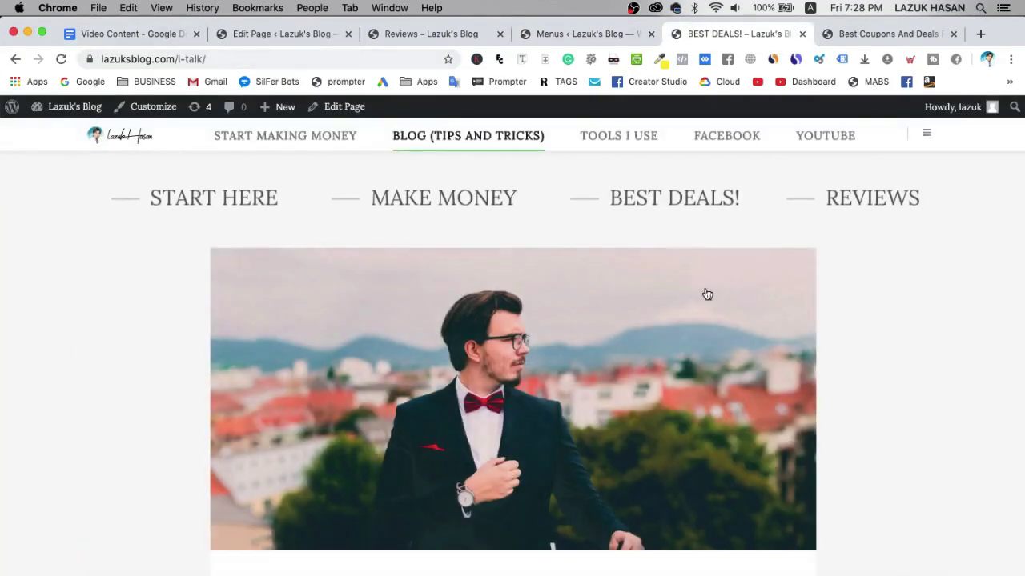
pyautogui.scroll(-5, 707, 295)
pyautogui.scroll(5, 705, 291)
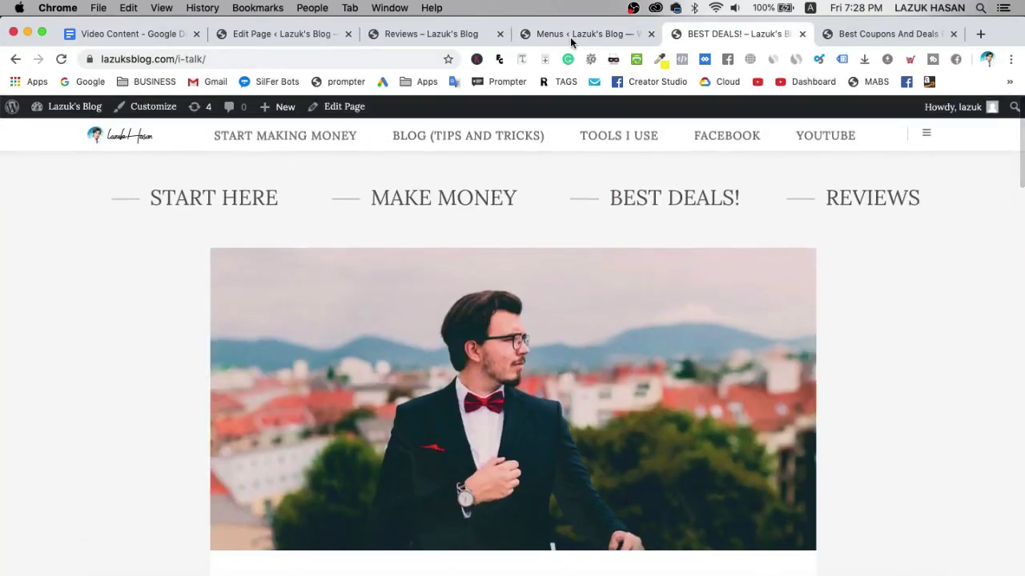
pyautogui.click(568, 36)
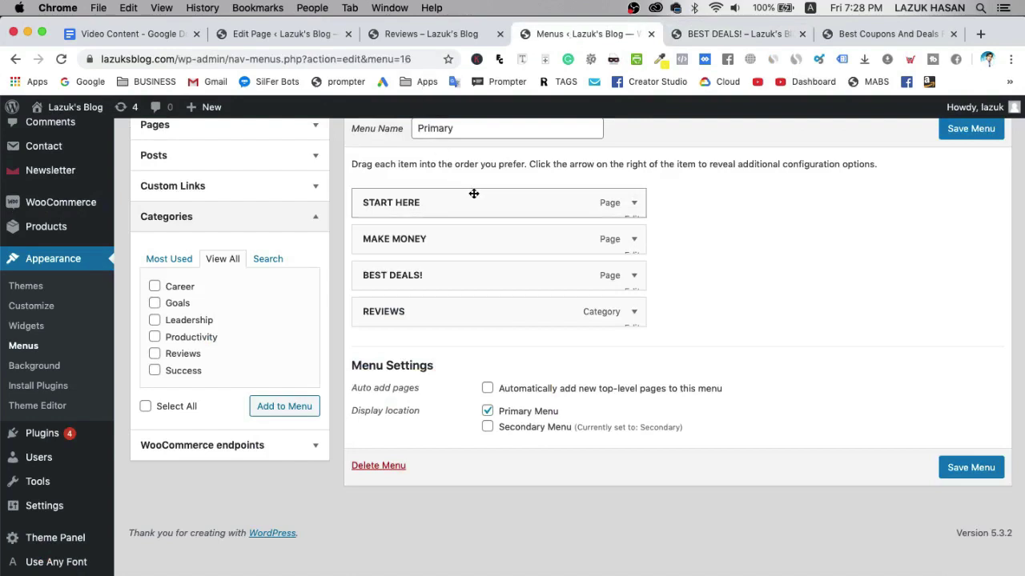
pyautogui.click(635, 276)
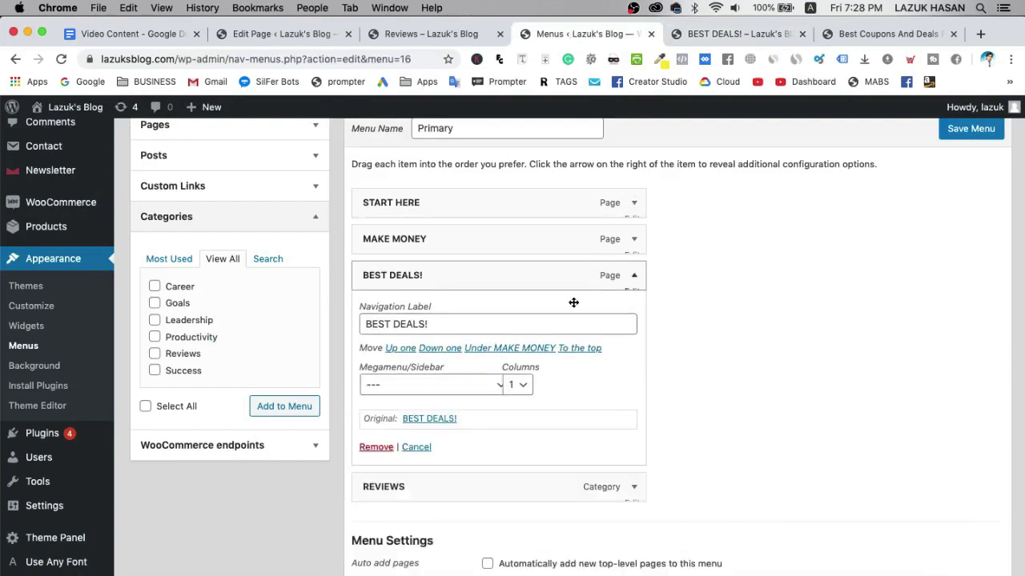
pyautogui.click(376, 448)
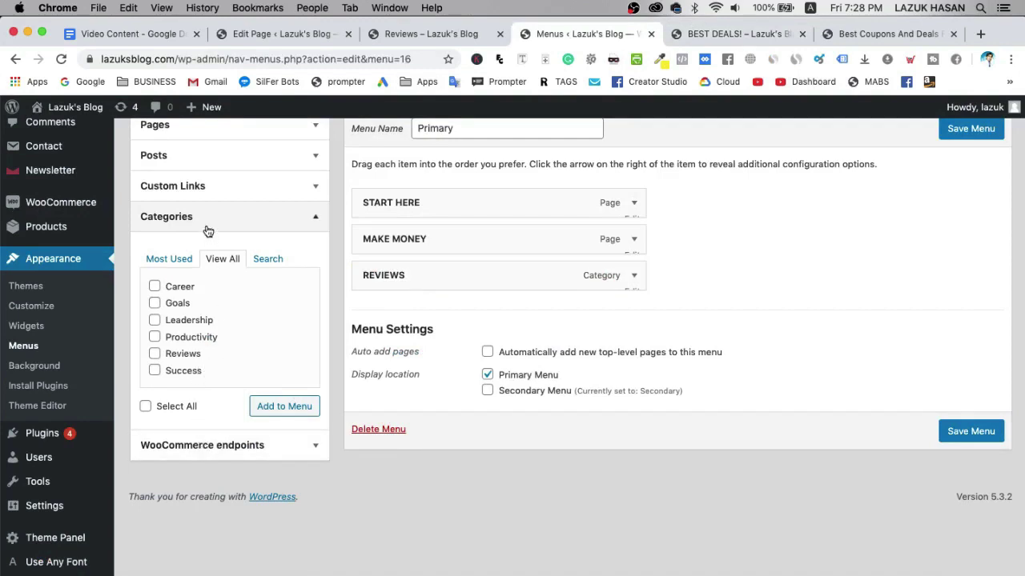
pyautogui.click(209, 188)
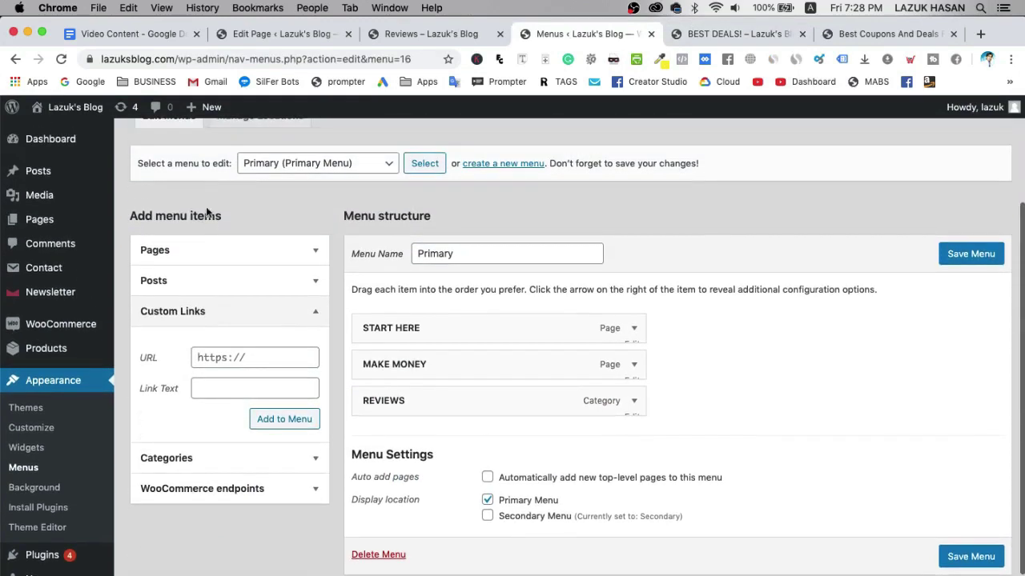
pyautogui.click(195, 257)
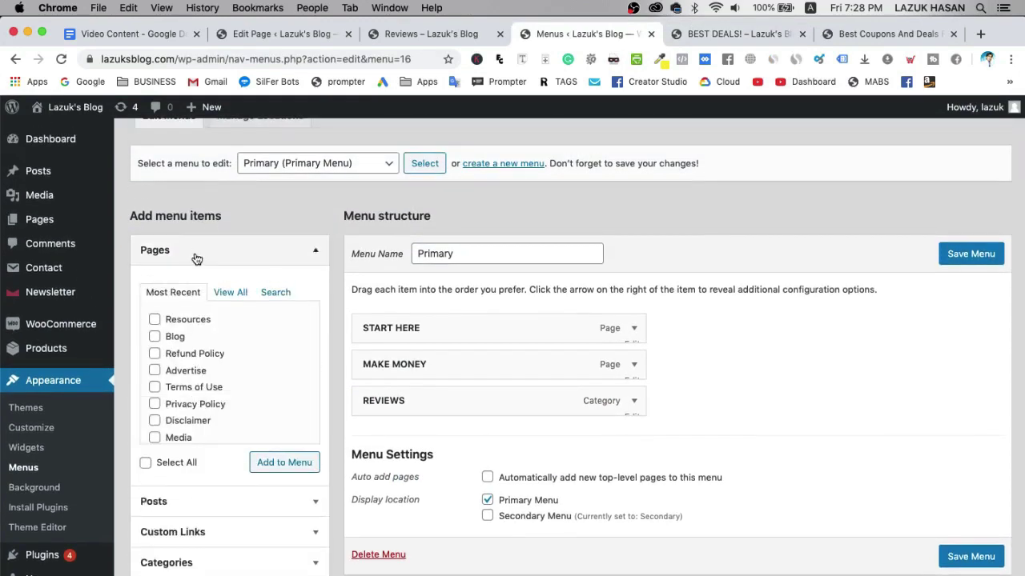
pyautogui.click(232, 293)
pyautogui.scroll(-3, 244, 364)
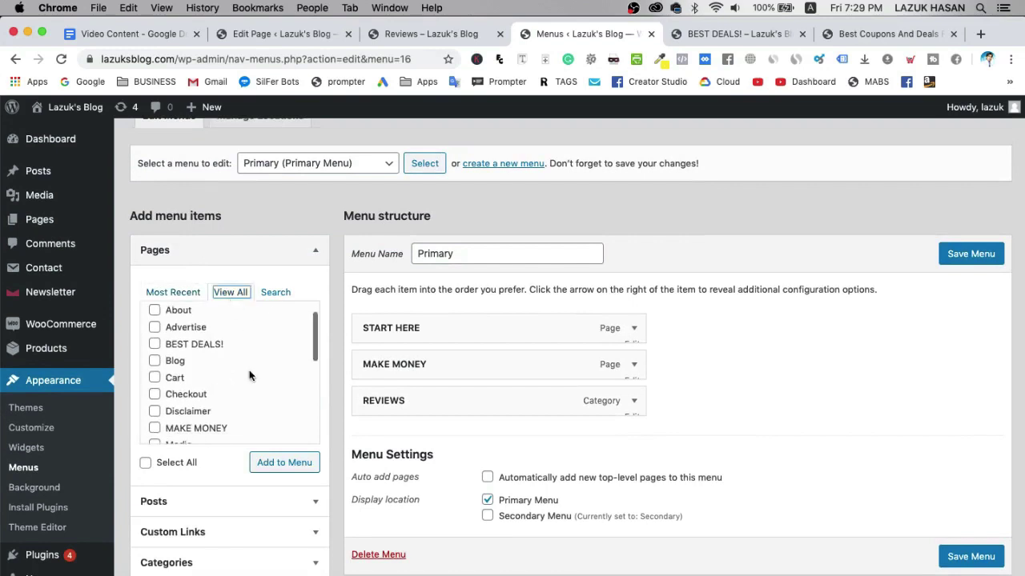
pyautogui.scroll(2, 249, 375)
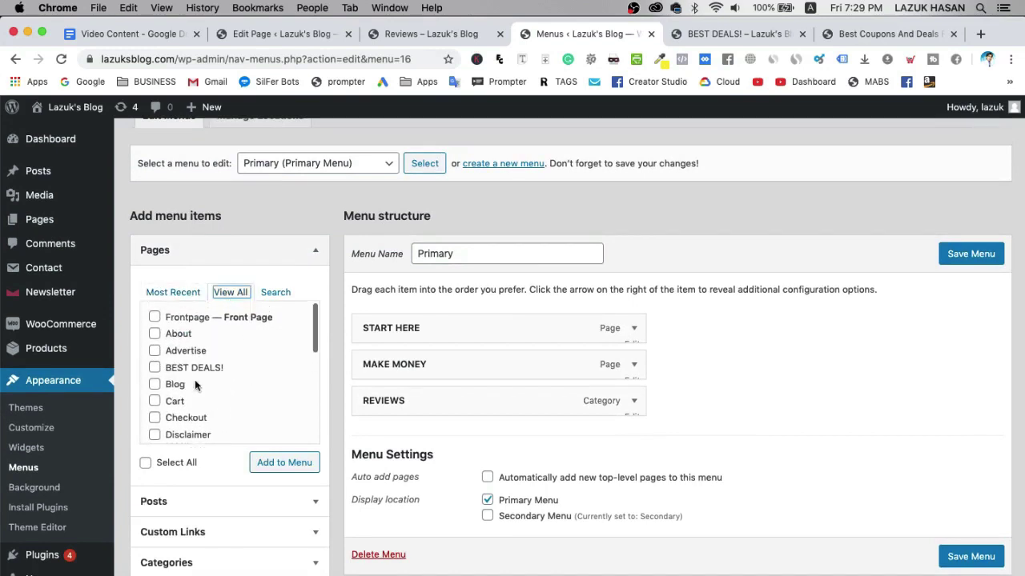
pyautogui.scroll(-3, 196, 383)
pyautogui.scroll(2, 196, 384)
pyautogui.scroll(1, 195, 385)
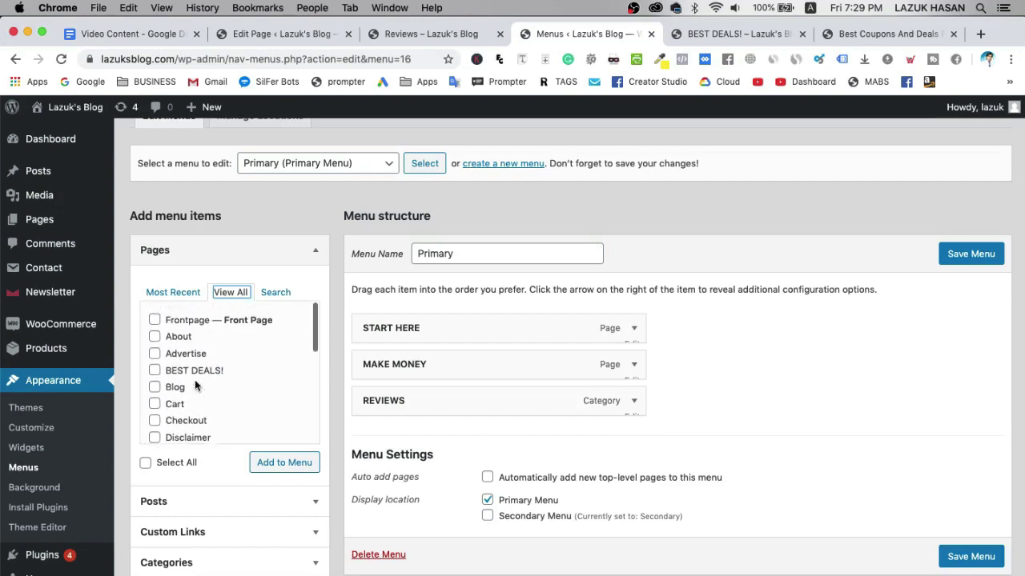
pyautogui.scroll(-4, 195, 385)
pyautogui.scroll(-1, 195, 384)
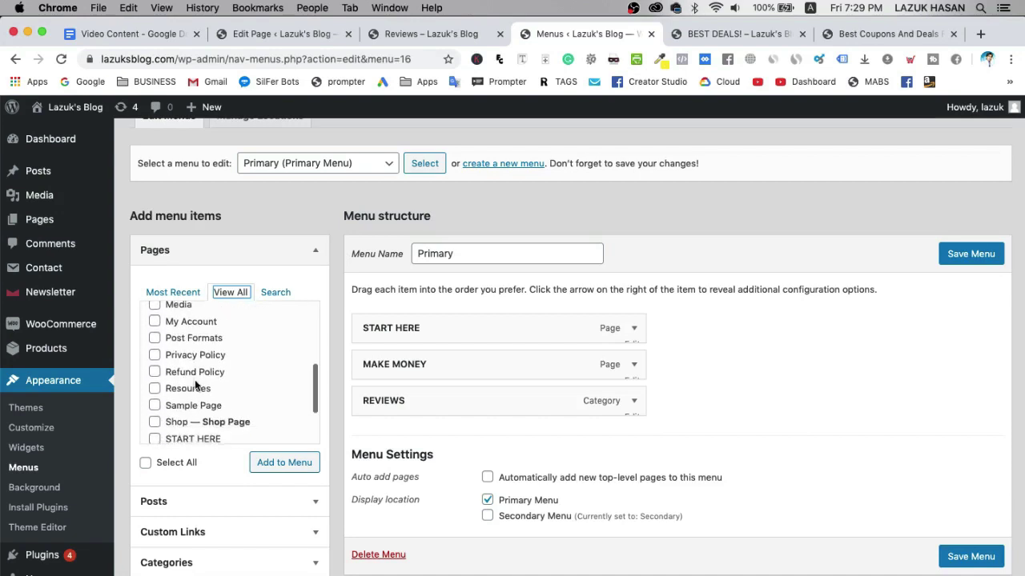
# Step: Reload the menu editor without saving, add the Deals page to the Primary menu, and place it between MAKE MONEY and BEST DEALS!
pyautogui.press('super+r')
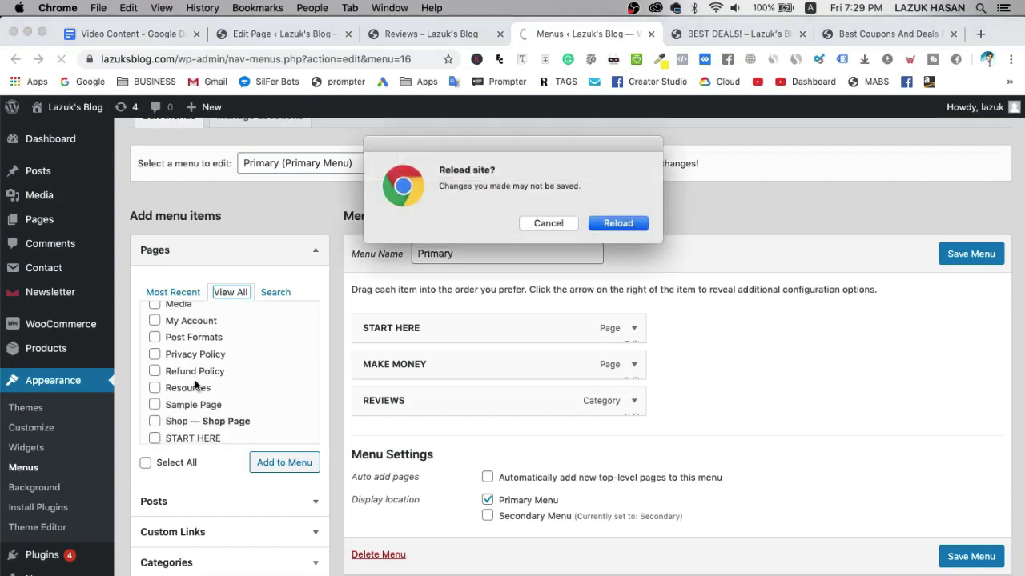
pyautogui.click(618, 227)
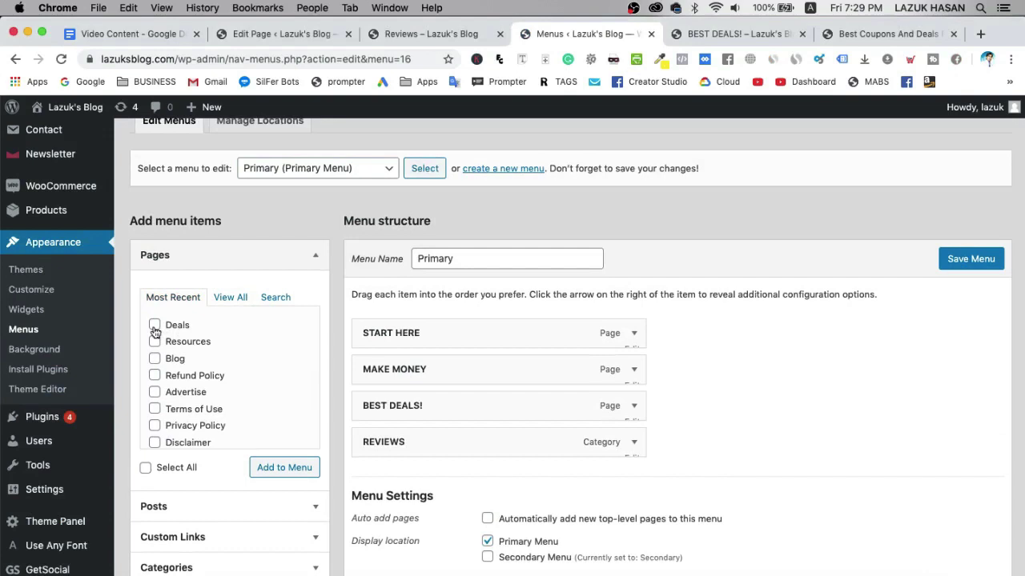
pyautogui.click(289, 477)
pyautogui.moveTo(459, 478); pyautogui.dragTo(462, 402)
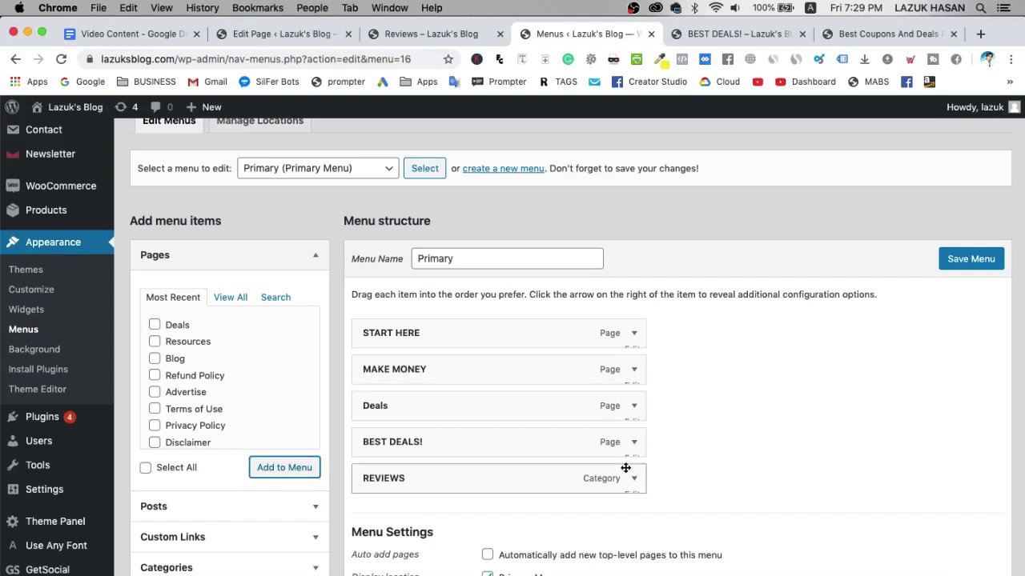
# Step: Copy the navigation label of the old BEST DEALS! item and remove that item from the Primary menu
pyautogui.click(634, 444)
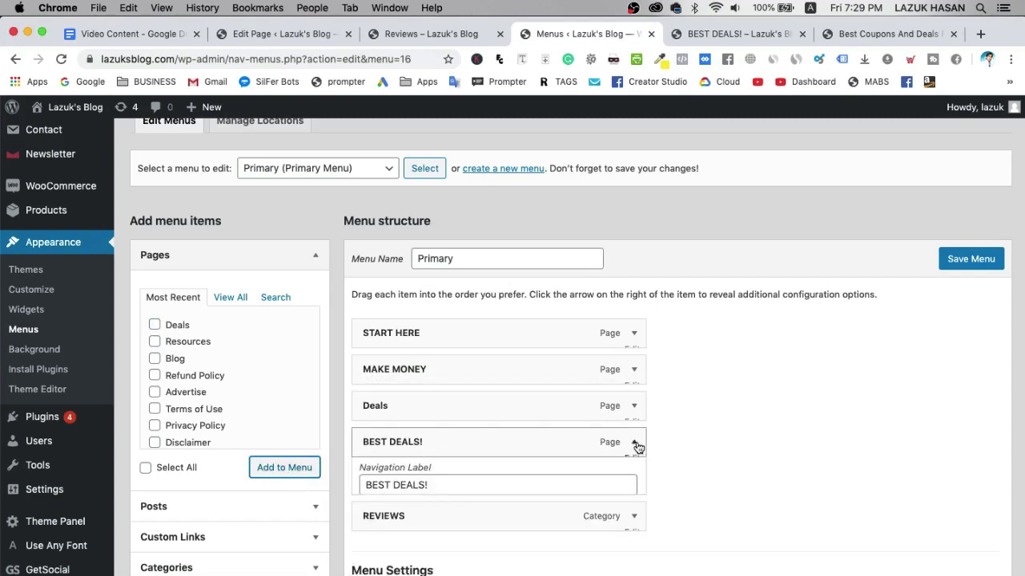
pyautogui.tripleClick(463, 490)
pyautogui.press('super+c')
pyautogui.scroll(-3, 464, 490)
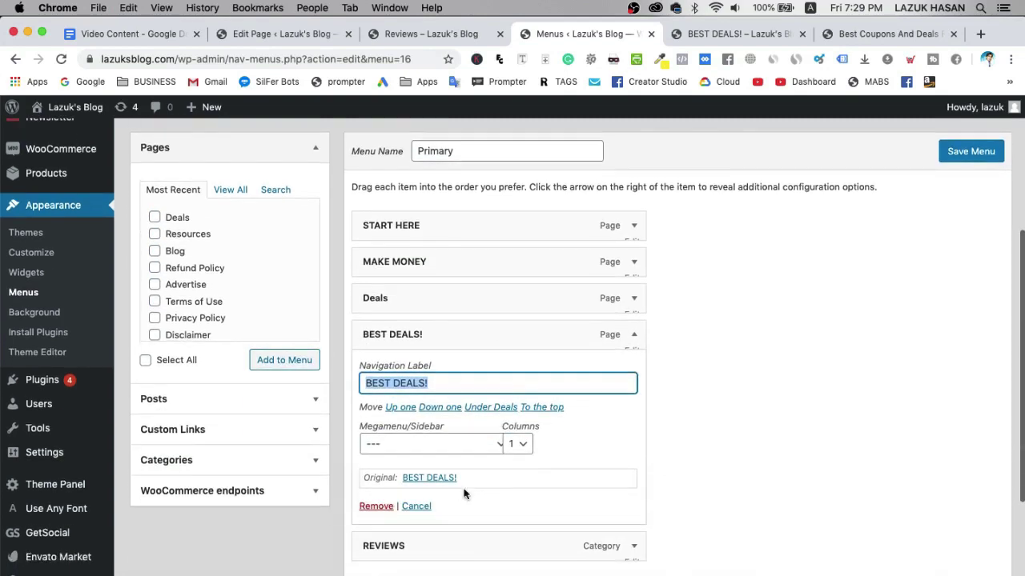
pyautogui.click(368, 509)
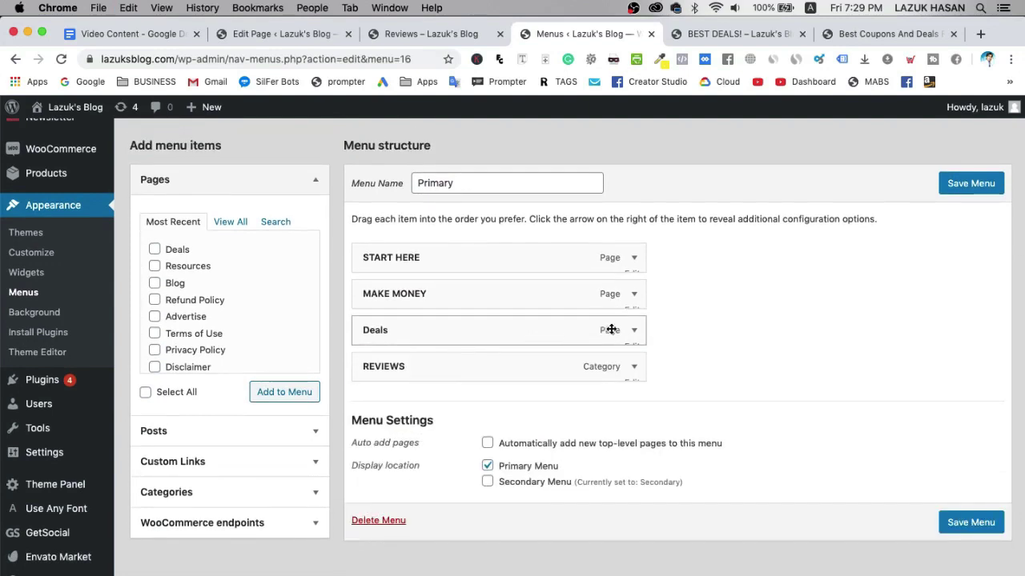
# Step: Set the Deals item's navigation label to "BEST DEALS!" and save the Primary menu
pyautogui.click(634, 331)
pyautogui.tripleClick(434, 346)
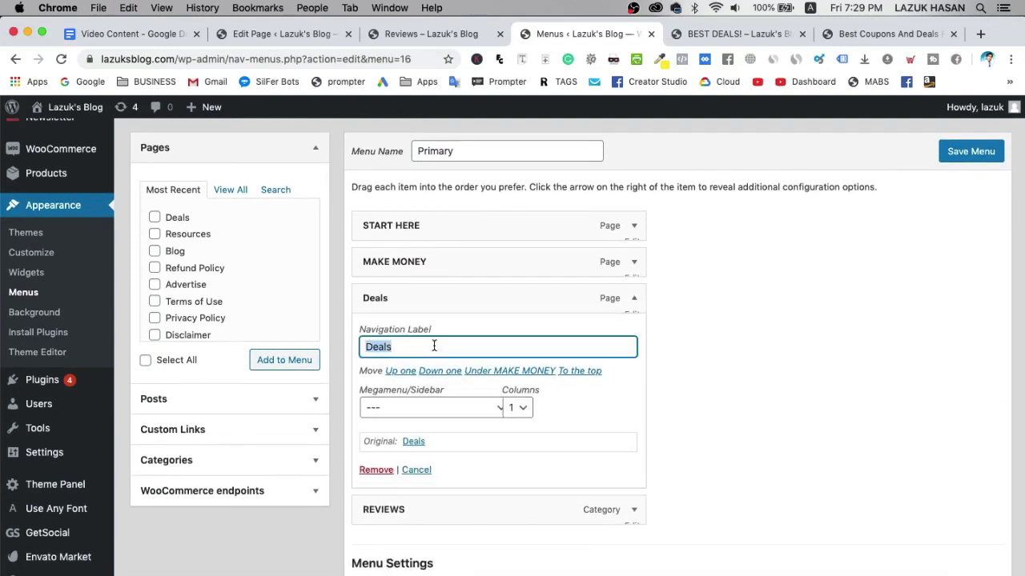
pyautogui.press('super+v')
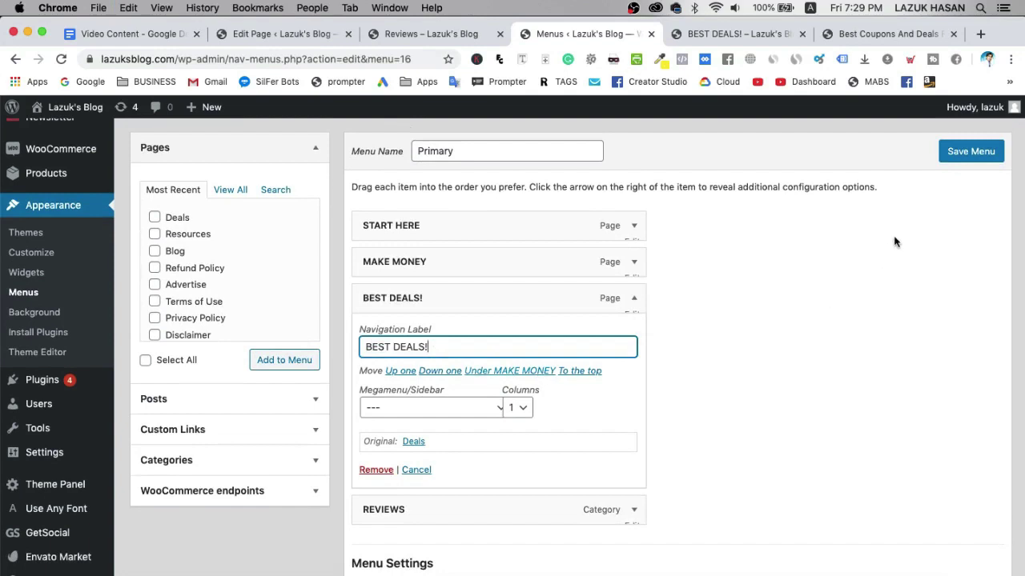
pyautogui.click(966, 160)
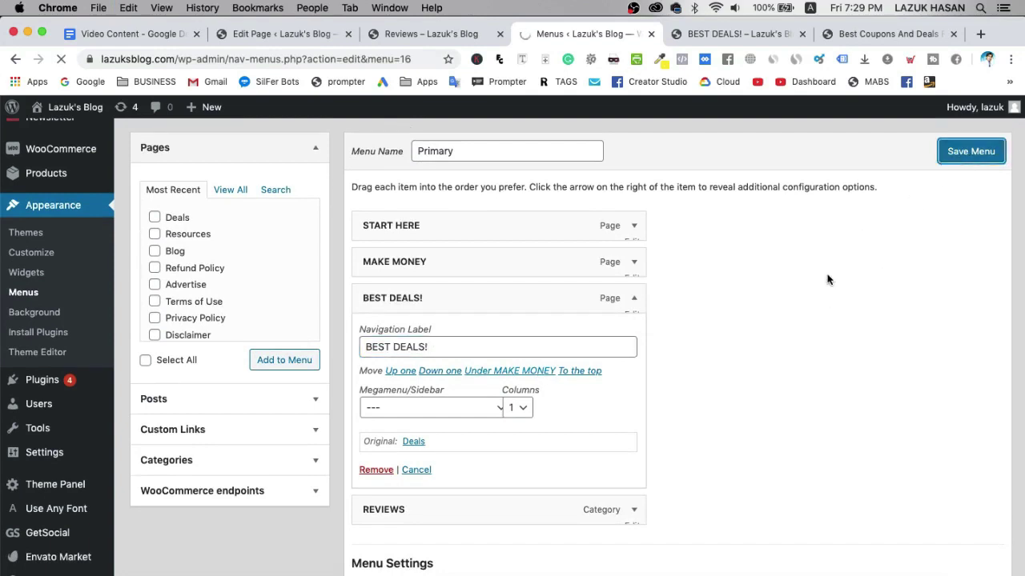
# Step: Go to the live site's home page and check where the BEST DEALS! and REVIEWS menu items lead
pyautogui.click(735, 36)
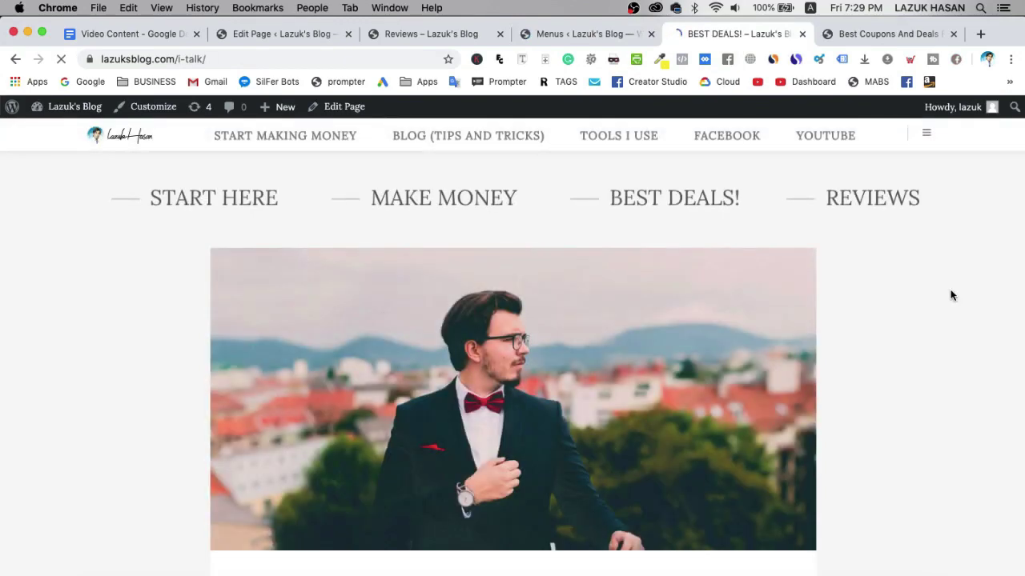
pyautogui.click(128, 142)
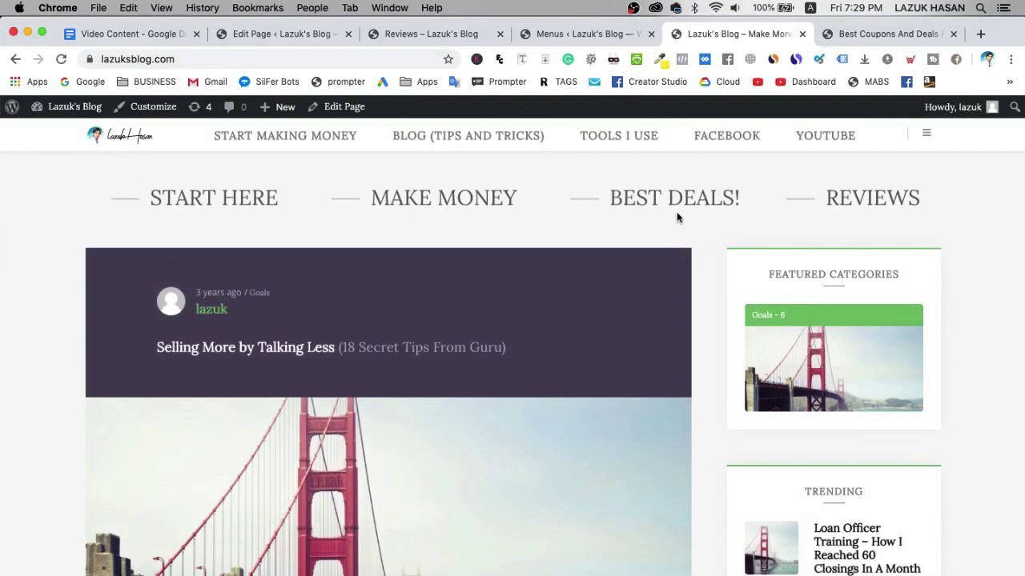
pyautogui.click(664, 199)
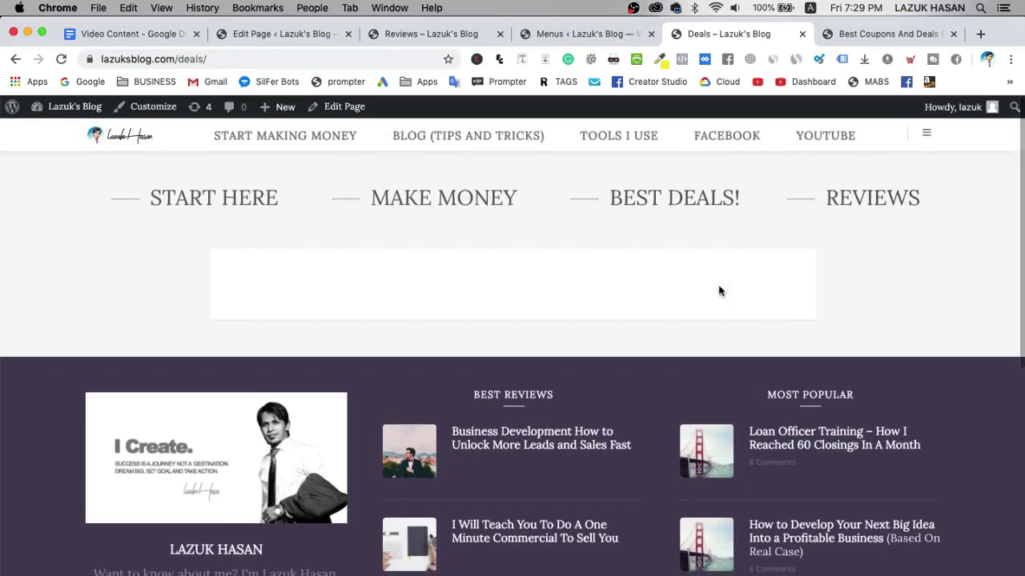
pyautogui.click(877, 210)
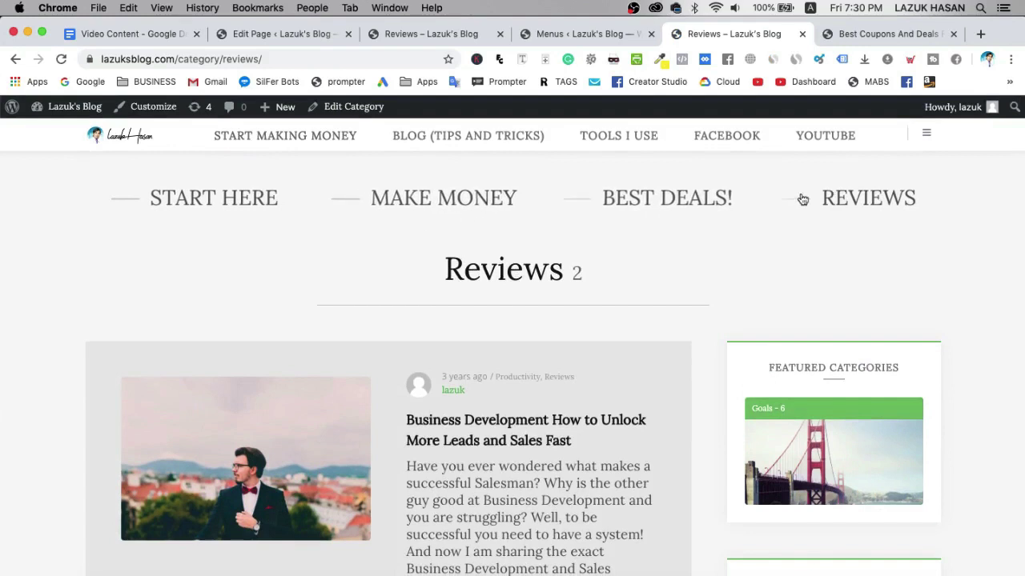
pyautogui.scroll(-1, 951, 264)
pyautogui.scroll(1, 953, 267)
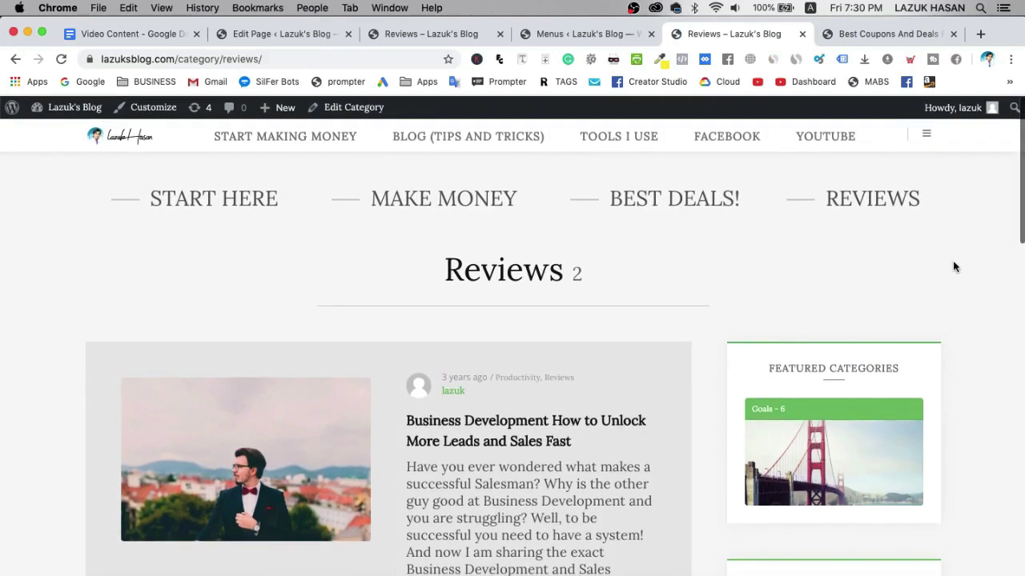
# Step: Examine the slide-out sidebar on the Reviews page, close it, and look over the regular sidebar
pyautogui.click(926, 134)
pyautogui.scroll(-5, 943, 353)
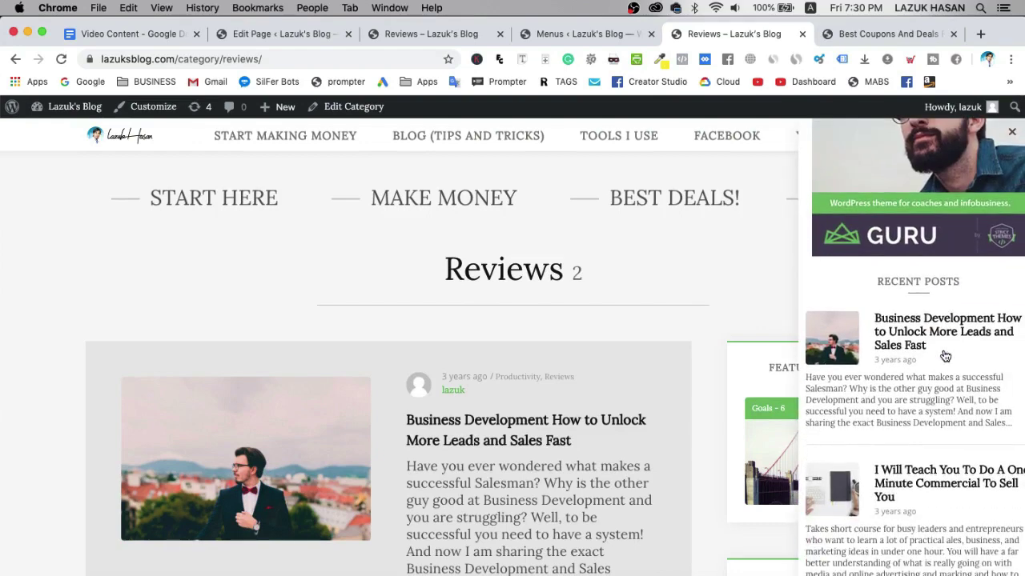
pyautogui.scroll(4, 942, 354)
pyautogui.click(1010, 132)
pyautogui.scroll(-1, 974, 312)
pyautogui.scroll(-5, 974, 312)
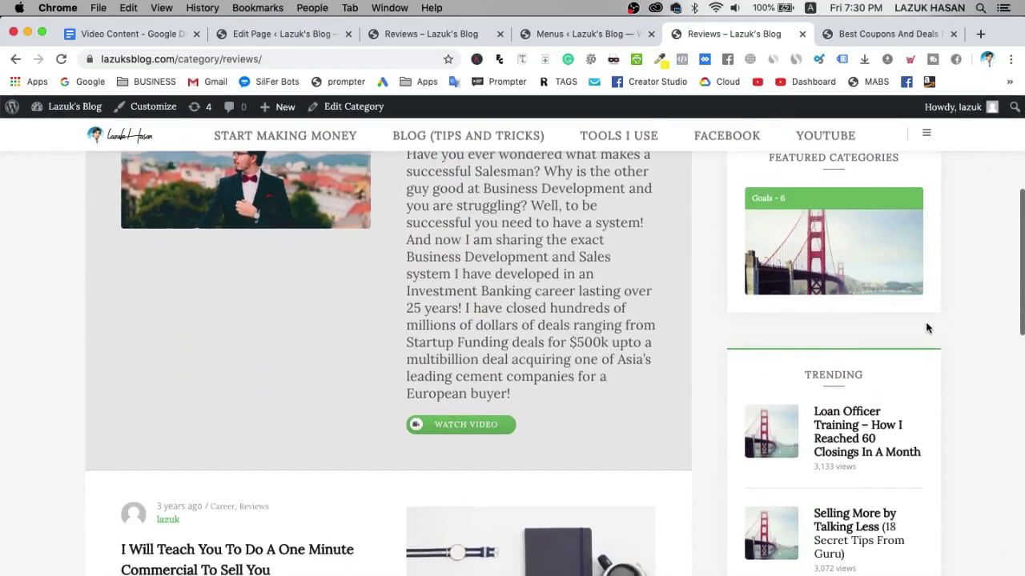
# Step: Switch to the Video Content Google Doc and review the outline from Create Pages to "Setup sidebar and off-set sidebar"
pyautogui.click(101, 35)
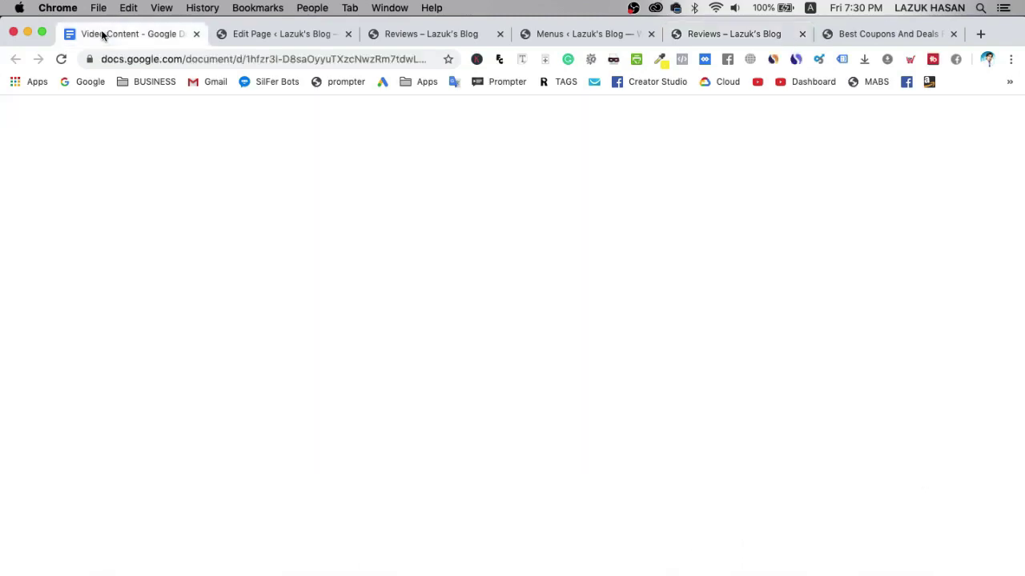
pyautogui.scroll(-2, 558, 405)
pyautogui.scroll(-2, 558, 406)
pyautogui.scroll(1, 557, 406)
pyautogui.scroll(-1, 558, 408)
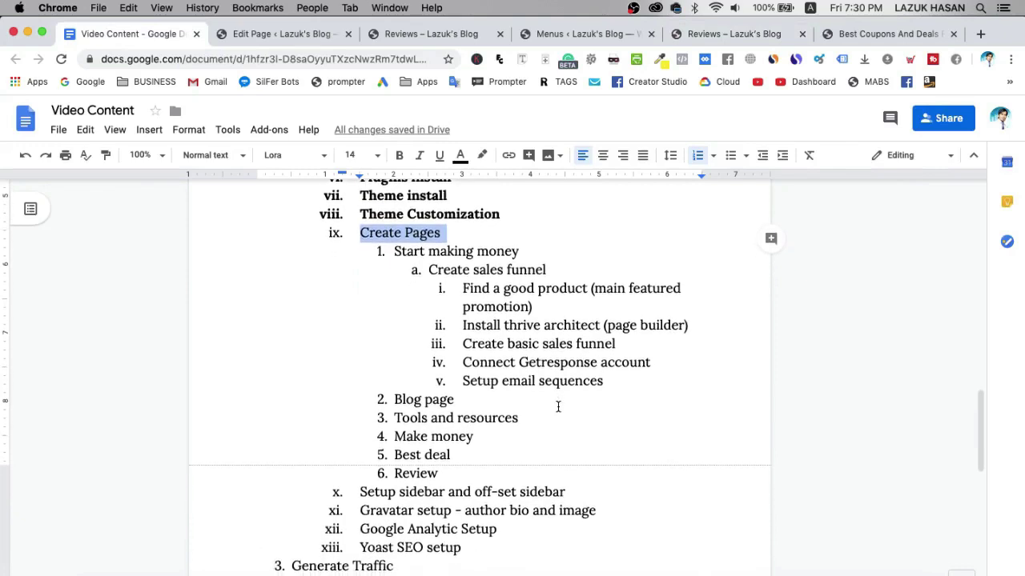
pyautogui.tripleClick(413, 492)
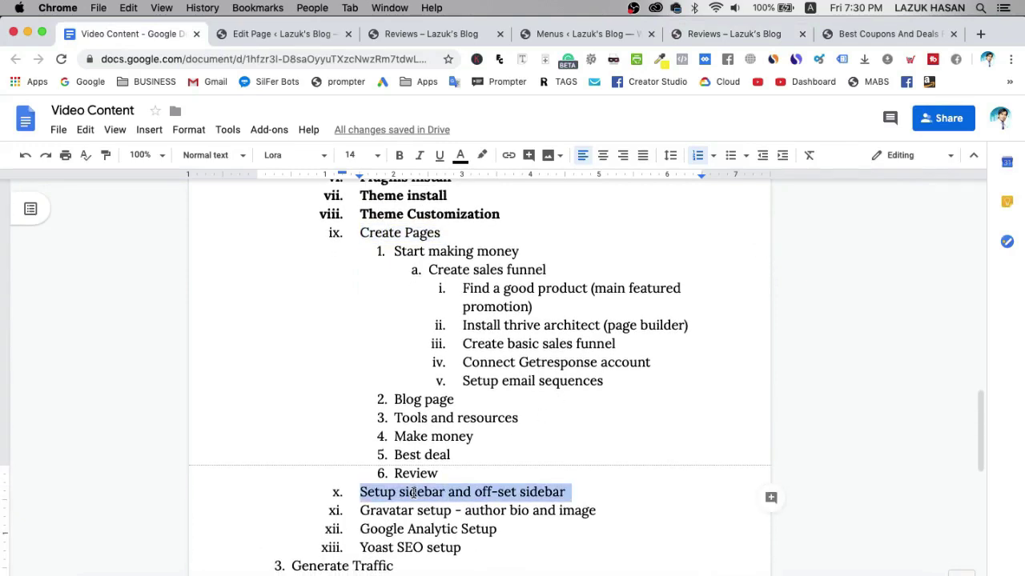
# Step: Bold the completed outline items Blog page, Tools and resources, Best deal and Review under Create Pages
pyautogui.tripleClick(420, 398)
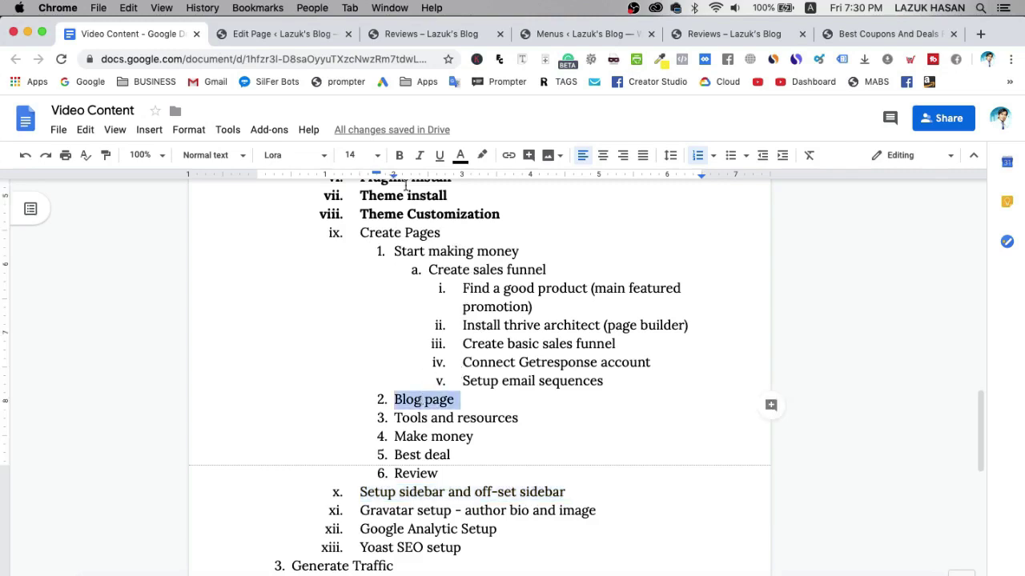
pyautogui.click(400, 155)
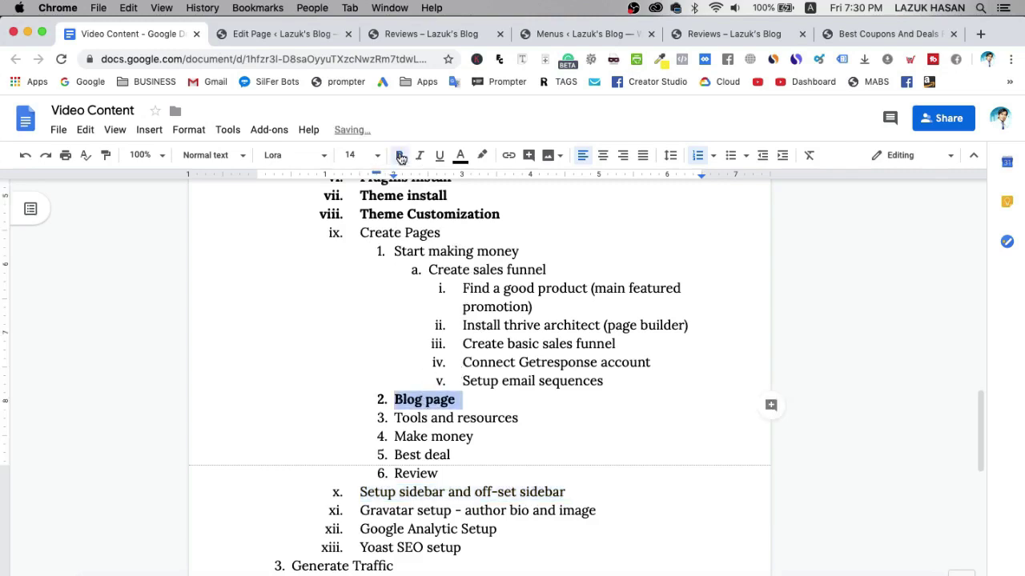
pyautogui.tripleClick(455, 417)
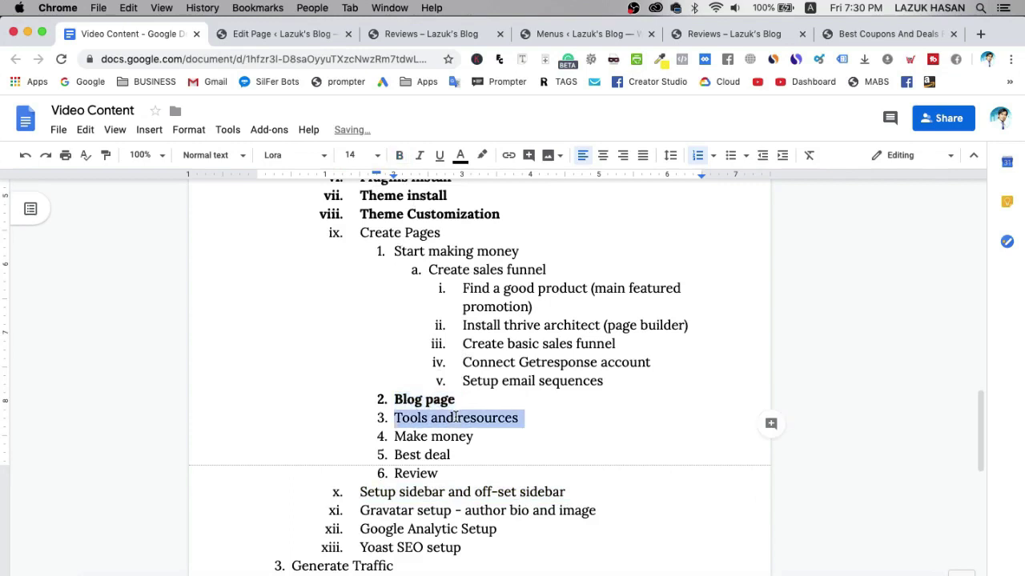
pyautogui.click(401, 157)
pyautogui.tripleClick(427, 454)
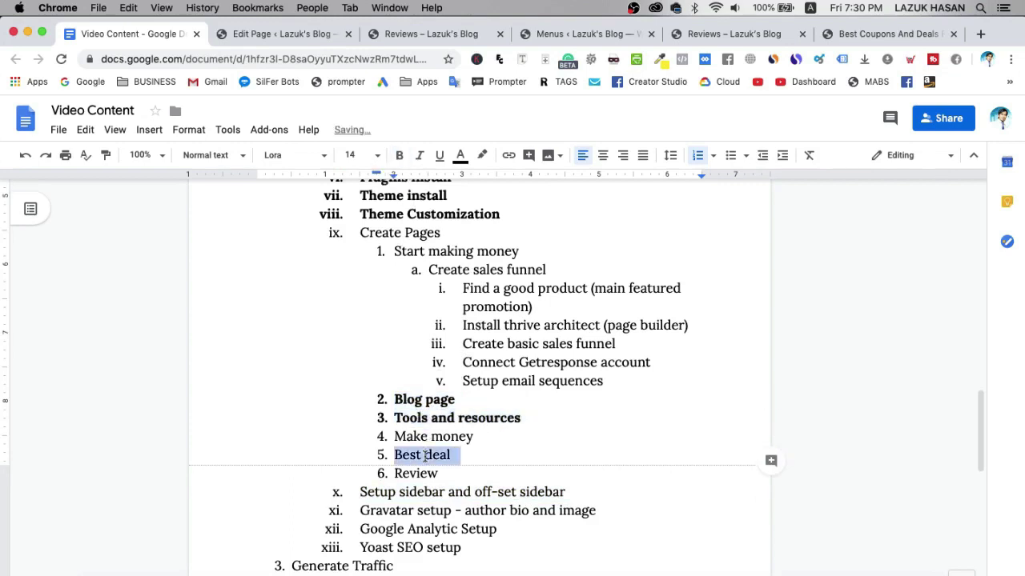
pyautogui.click(399, 156)
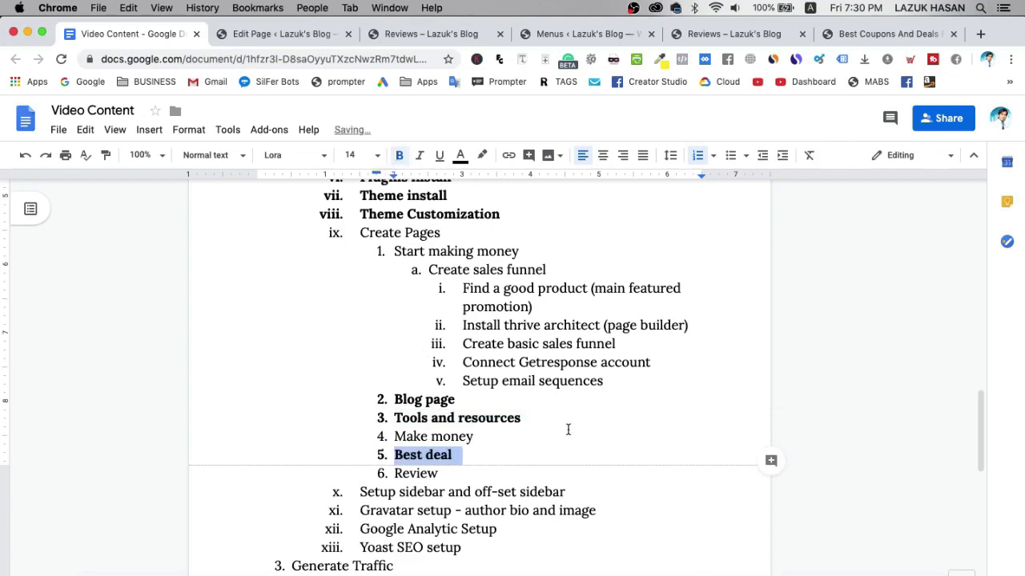
pyautogui.tripleClick(412, 474)
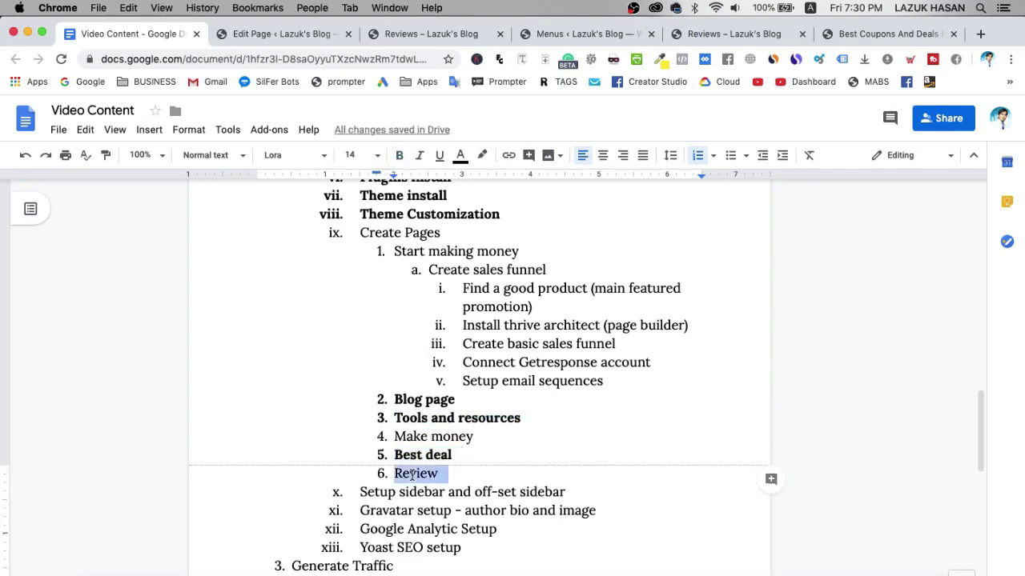
pyautogui.click(399, 156)
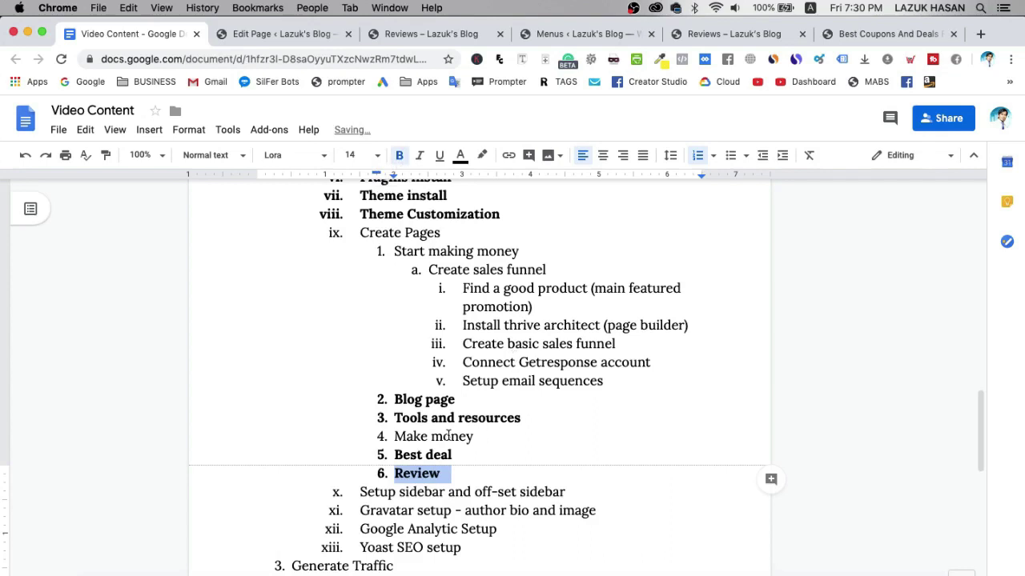
# Step: Review the outline up to "Setup sidebar and off-set sidebar" and highlight that item, then switch to the header of the live Reviews page
pyautogui.scroll(2, 453, 437)
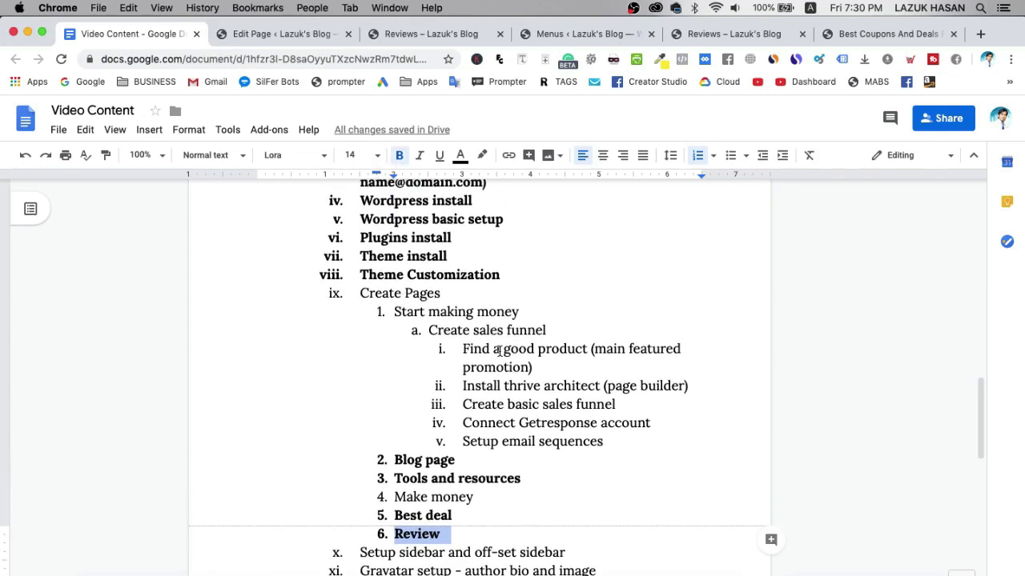
pyautogui.scroll(-2, 499, 350)
pyautogui.scroll(-1, 499, 350)
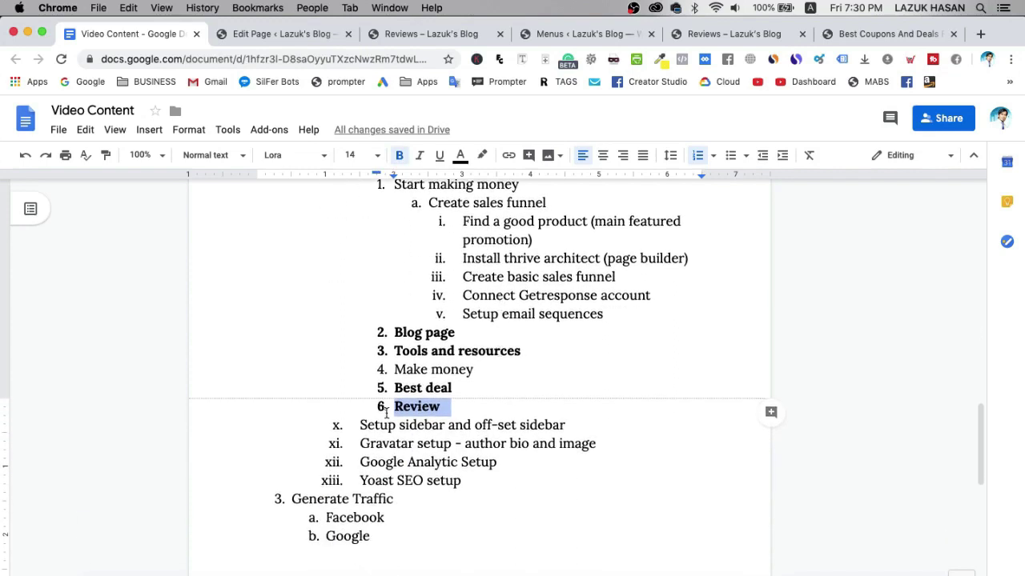
pyautogui.tripleClick(443, 426)
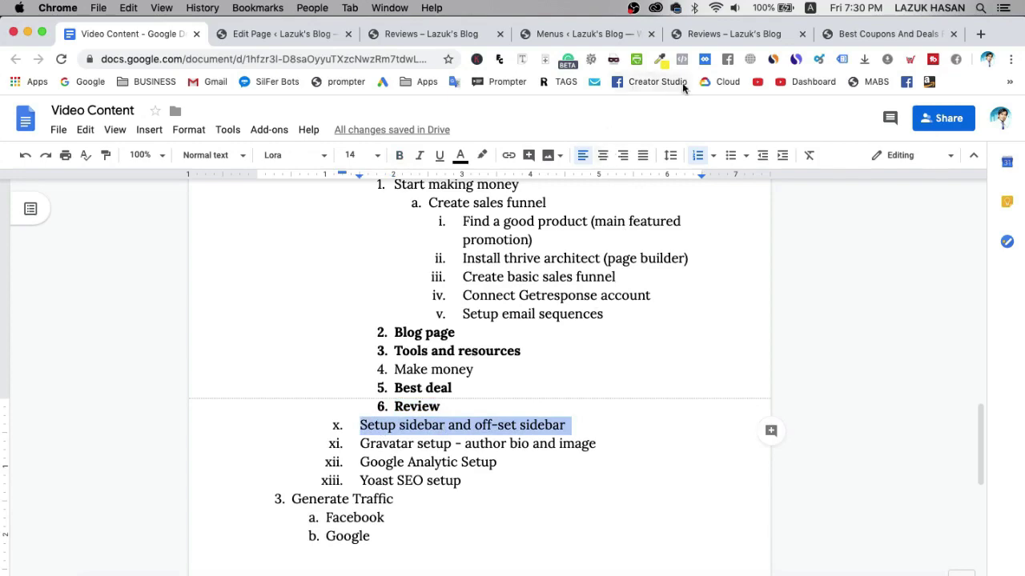
pyautogui.click(570, 35)
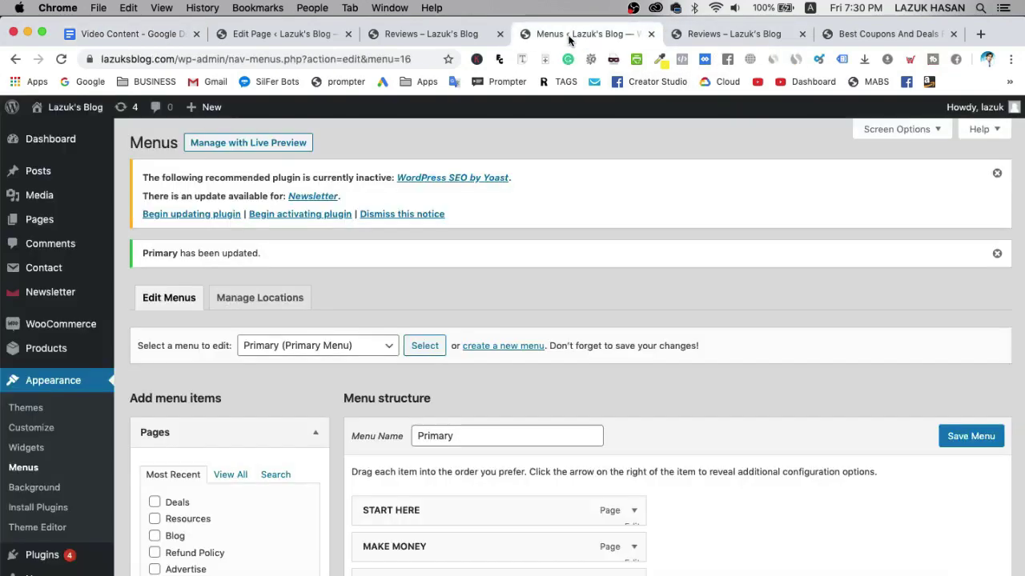
pyautogui.click(726, 35)
pyautogui.scroll(5, 892, 318)
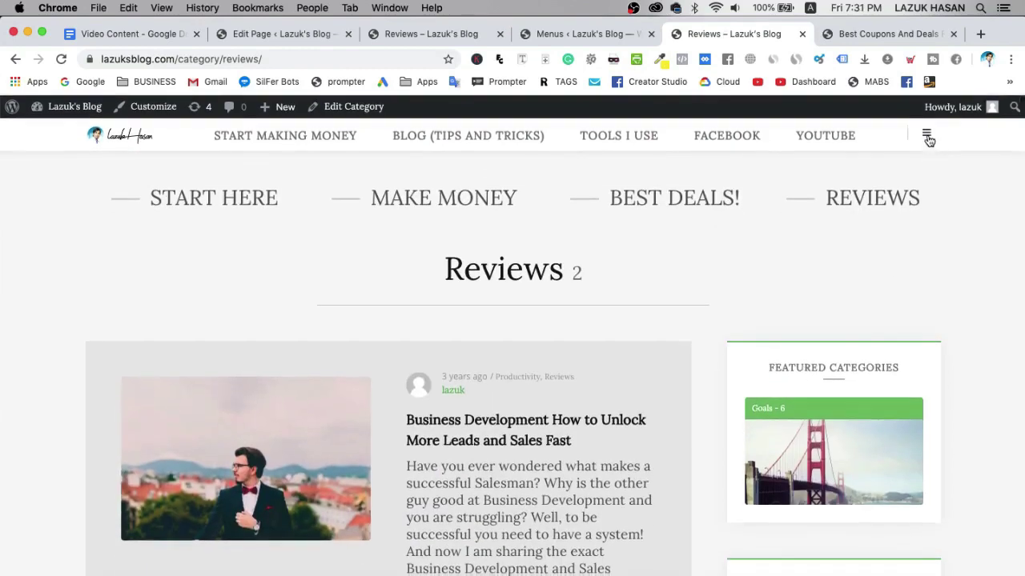